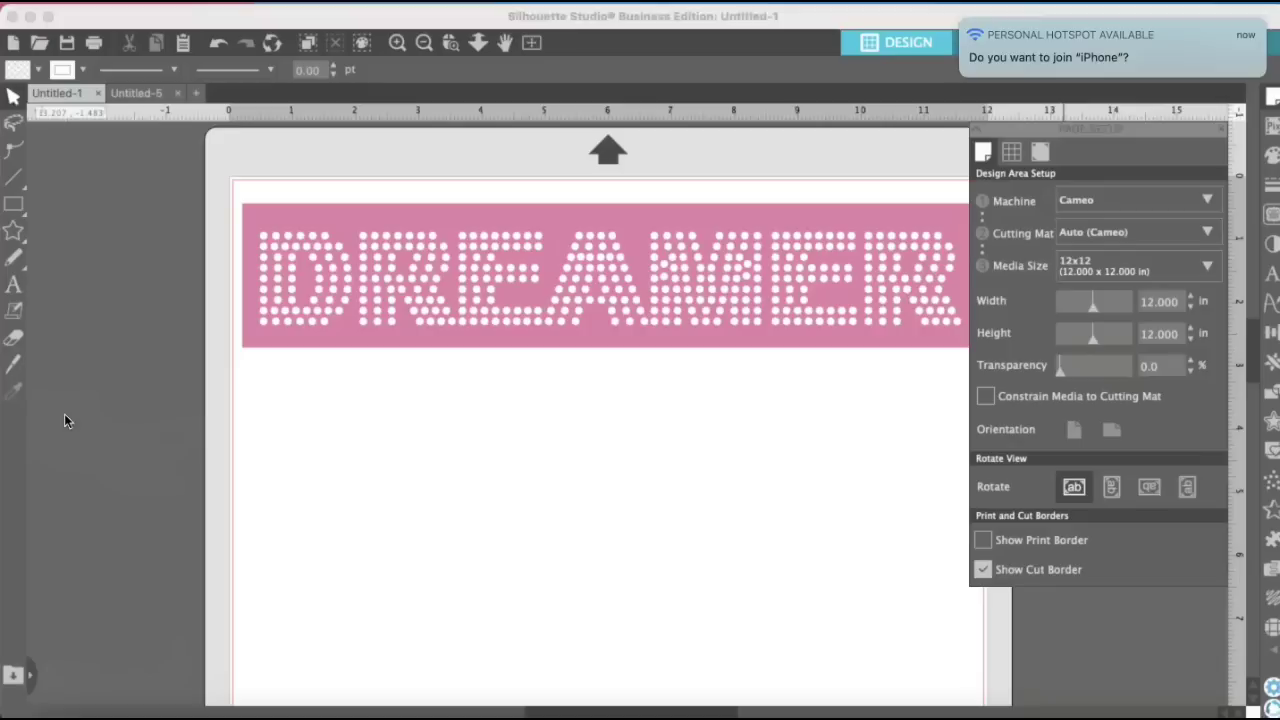
Switch to the blank Untitled-5 design and add the text DREAMER near the page's upper edge.
left_click(143, 95)
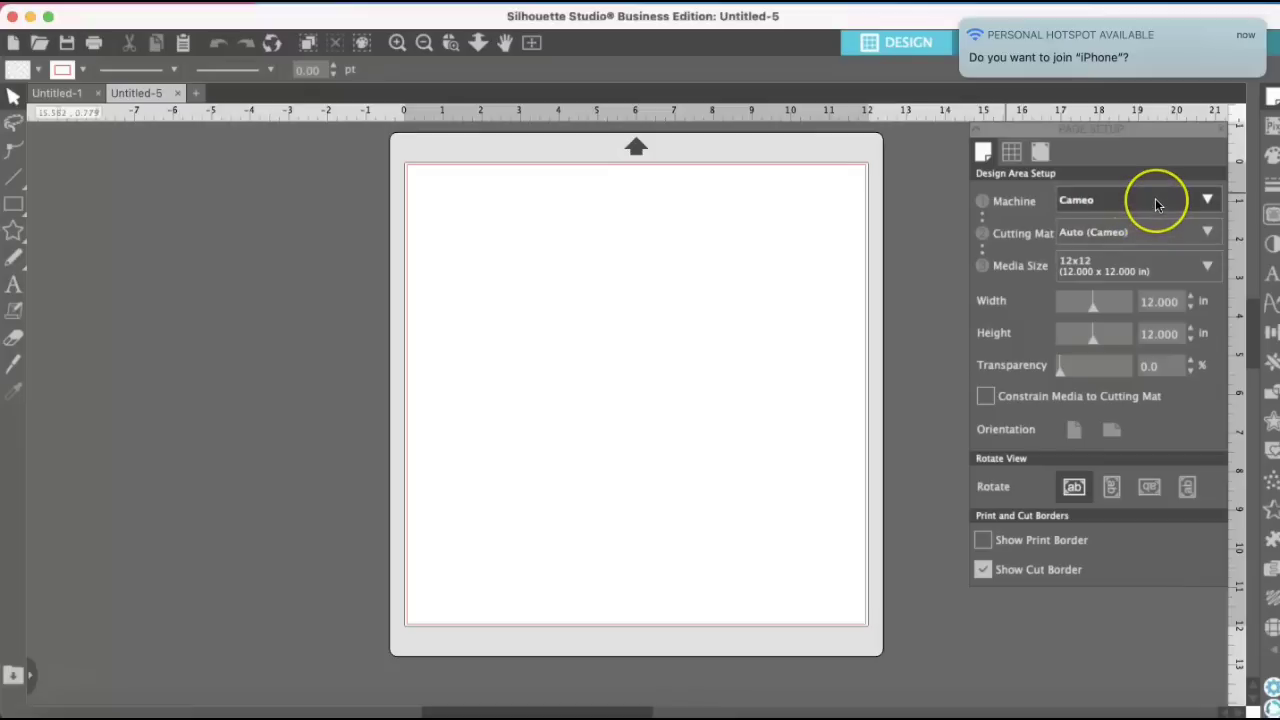
left_click(1148, 243)
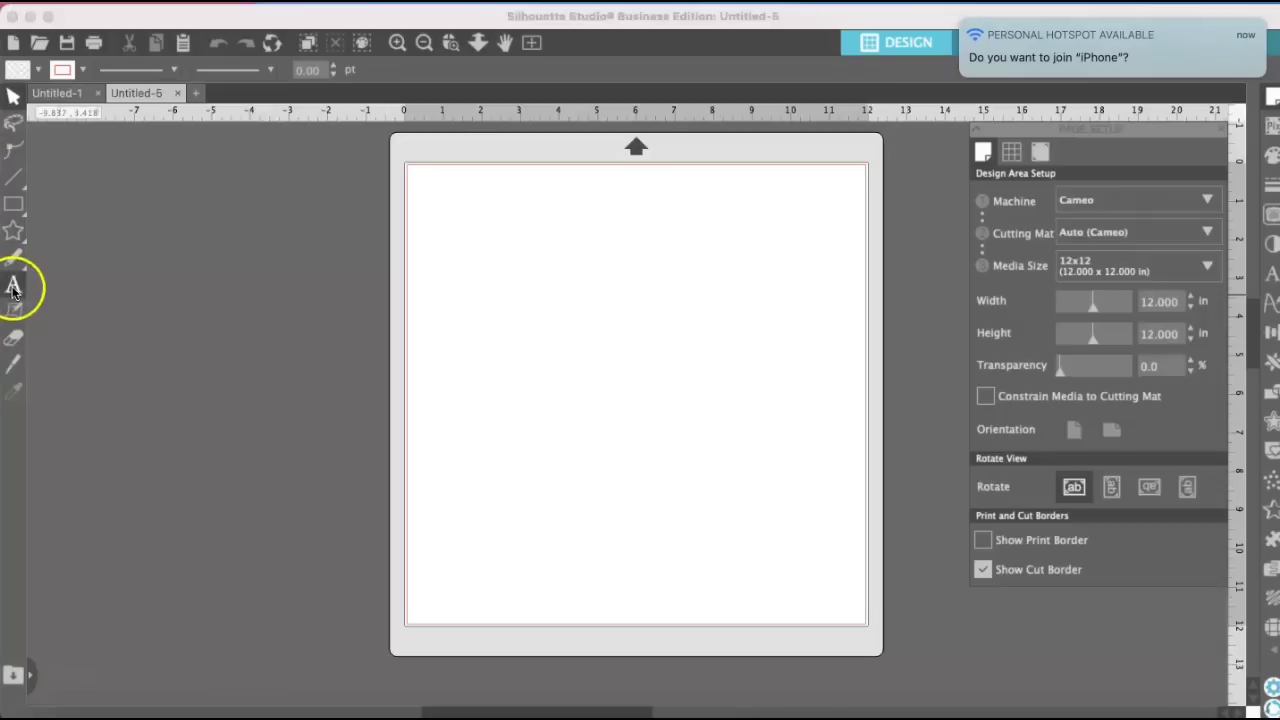
left_click(13, 288)
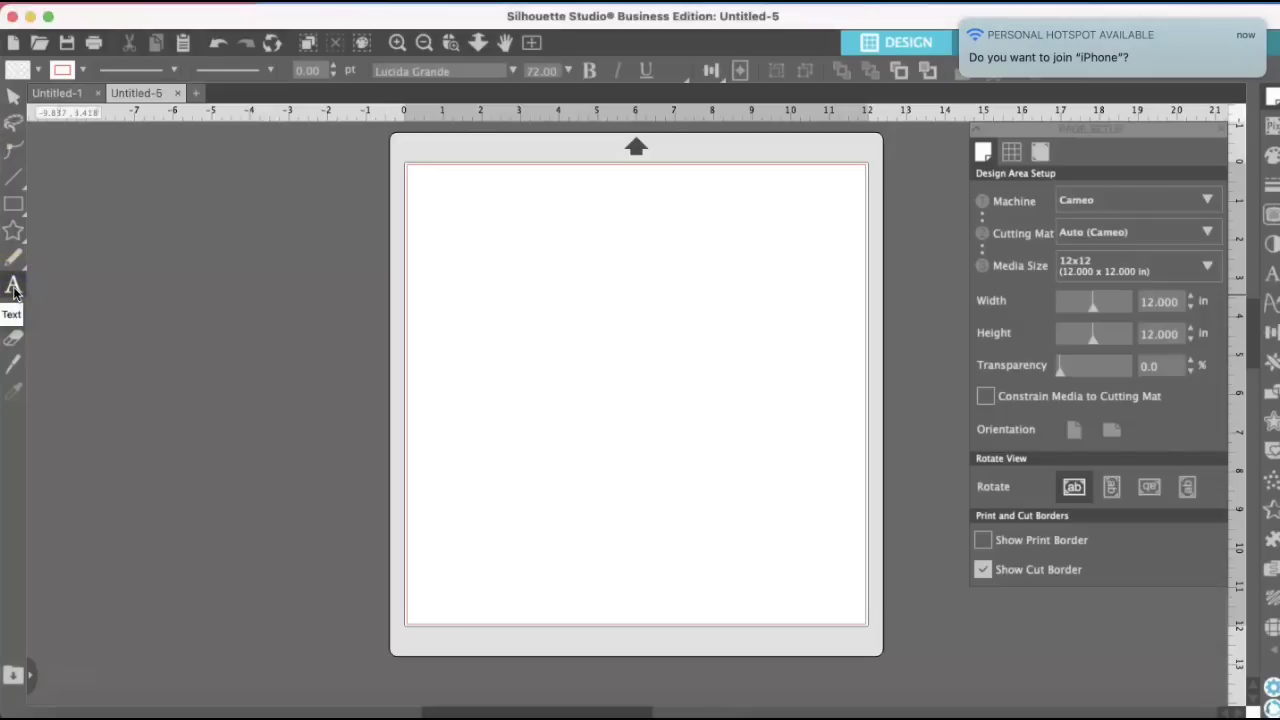
left_click(448, 230)
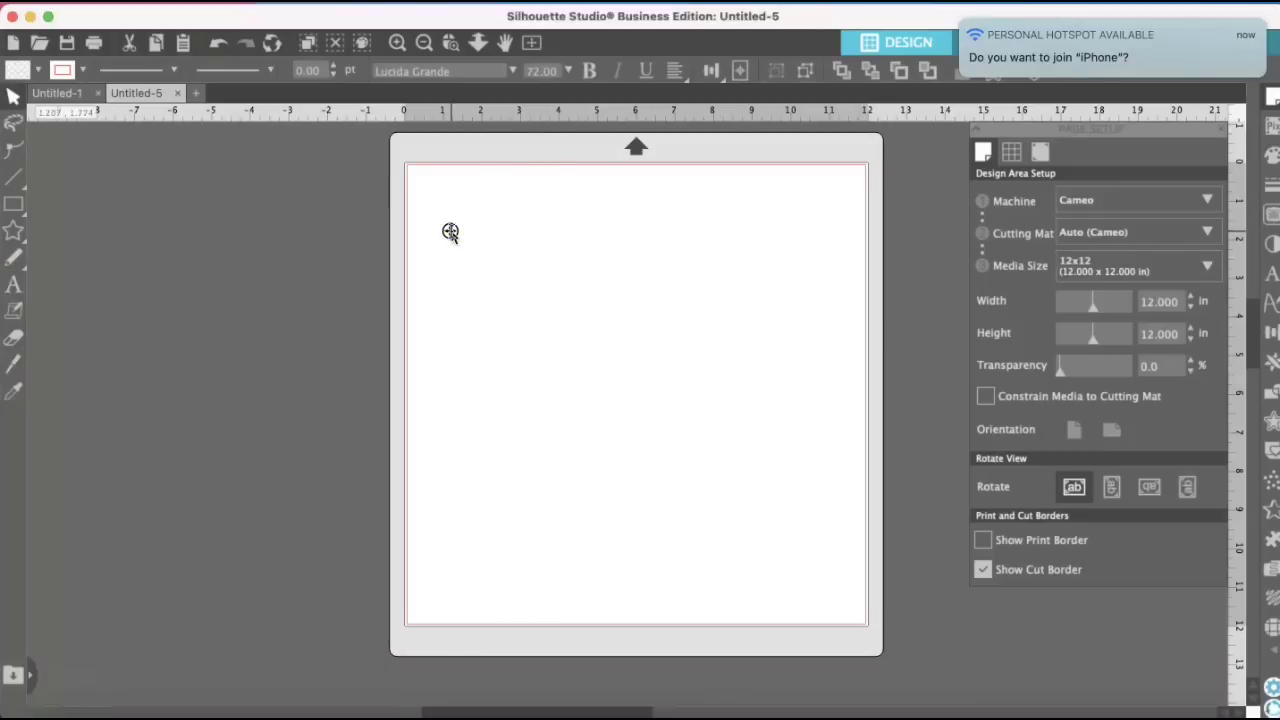
type("DR")
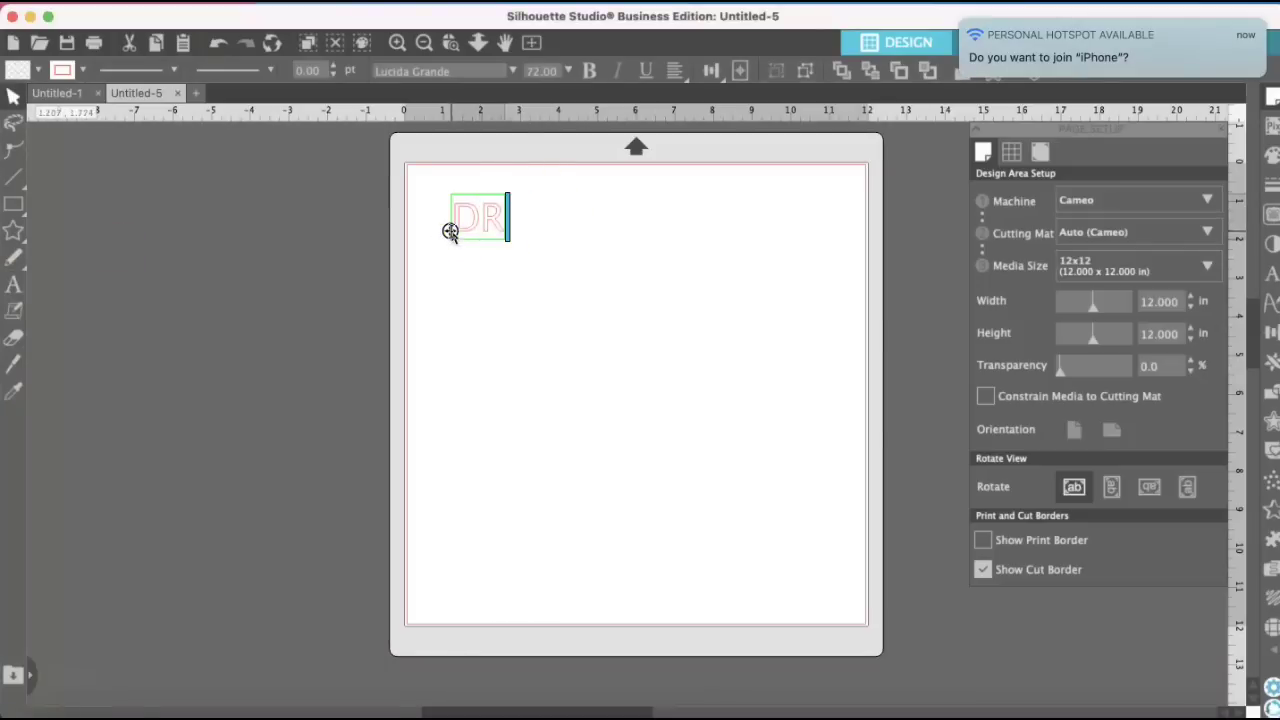
type("EAMER")
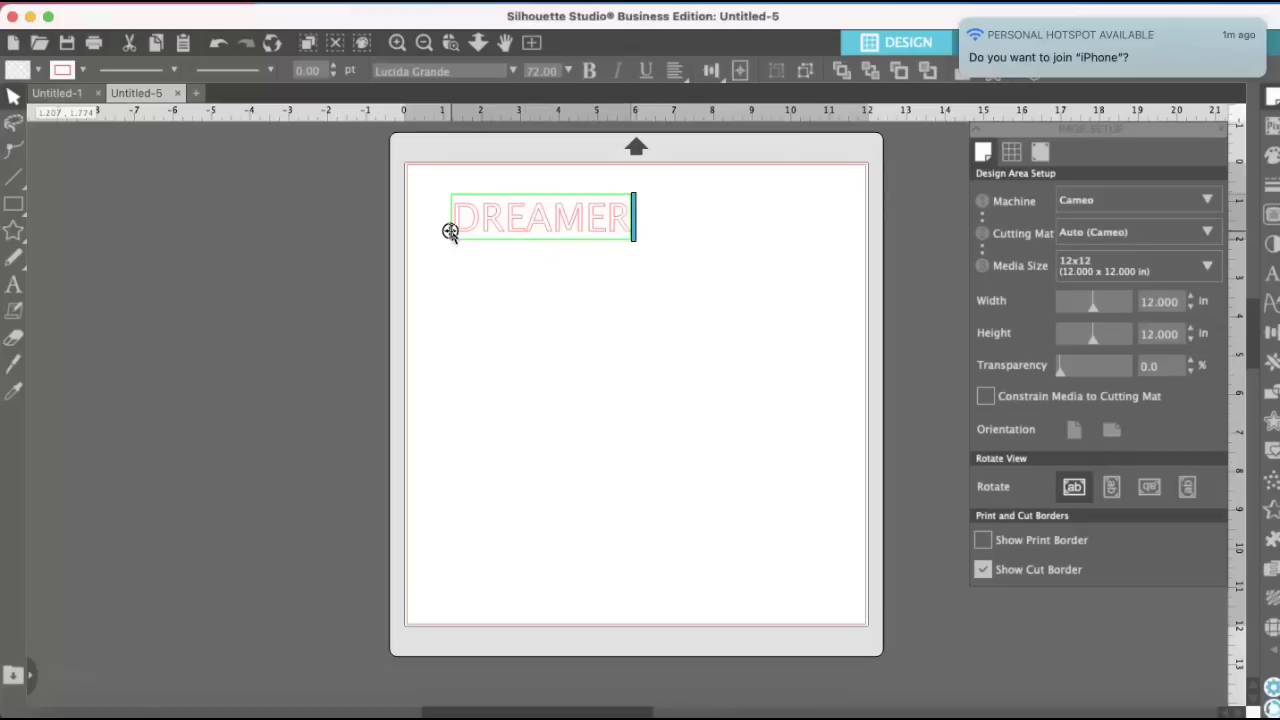
Enlarge the DREAMER text to about 9.92 in wide and centre it roughly across the upper page.
left_click_drag(450, 232, 831, 331)
left_click(626, 263)
left_click(623, 219)
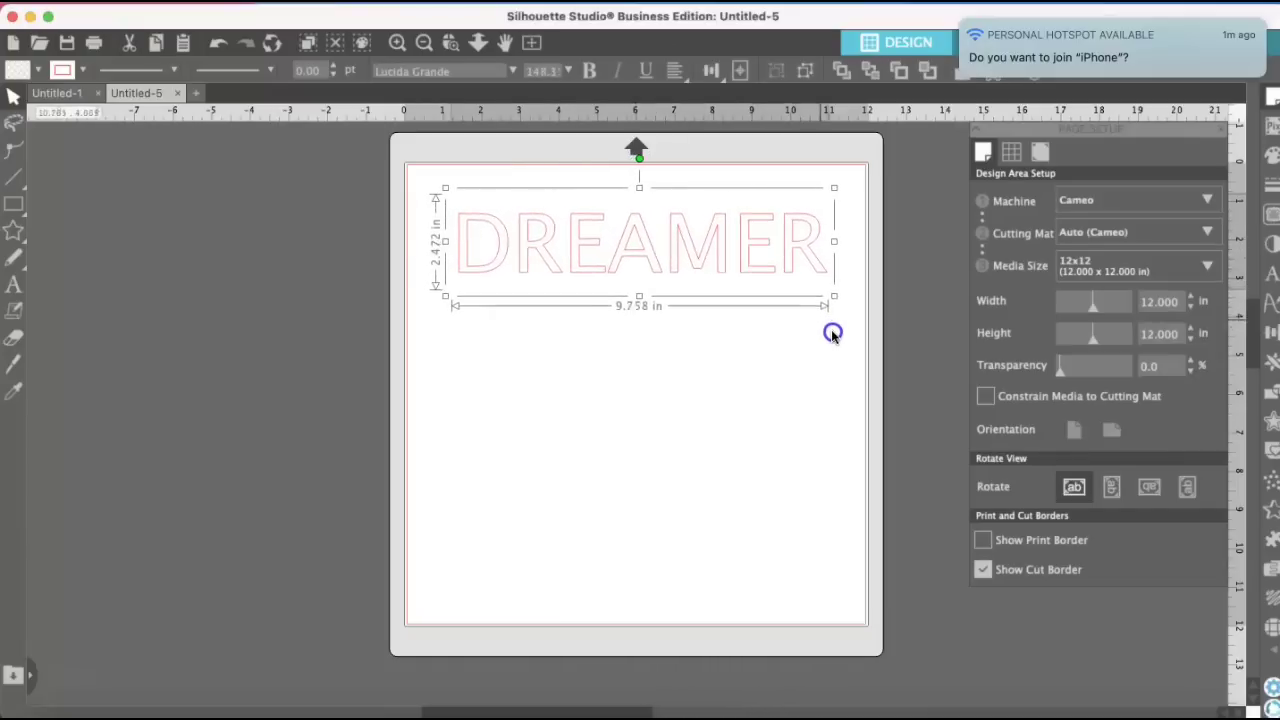
left_click(758, 254)
left_click_drag(756, 251, 753, 253)
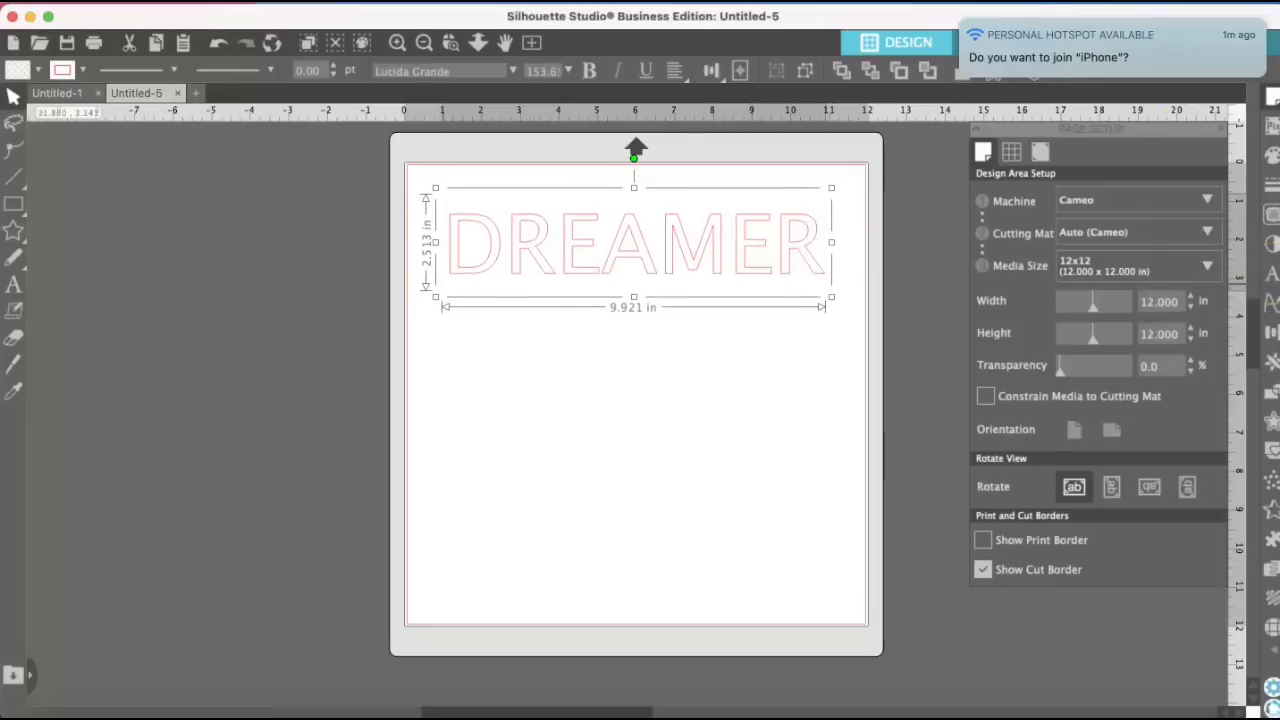
left_click(962, 18)
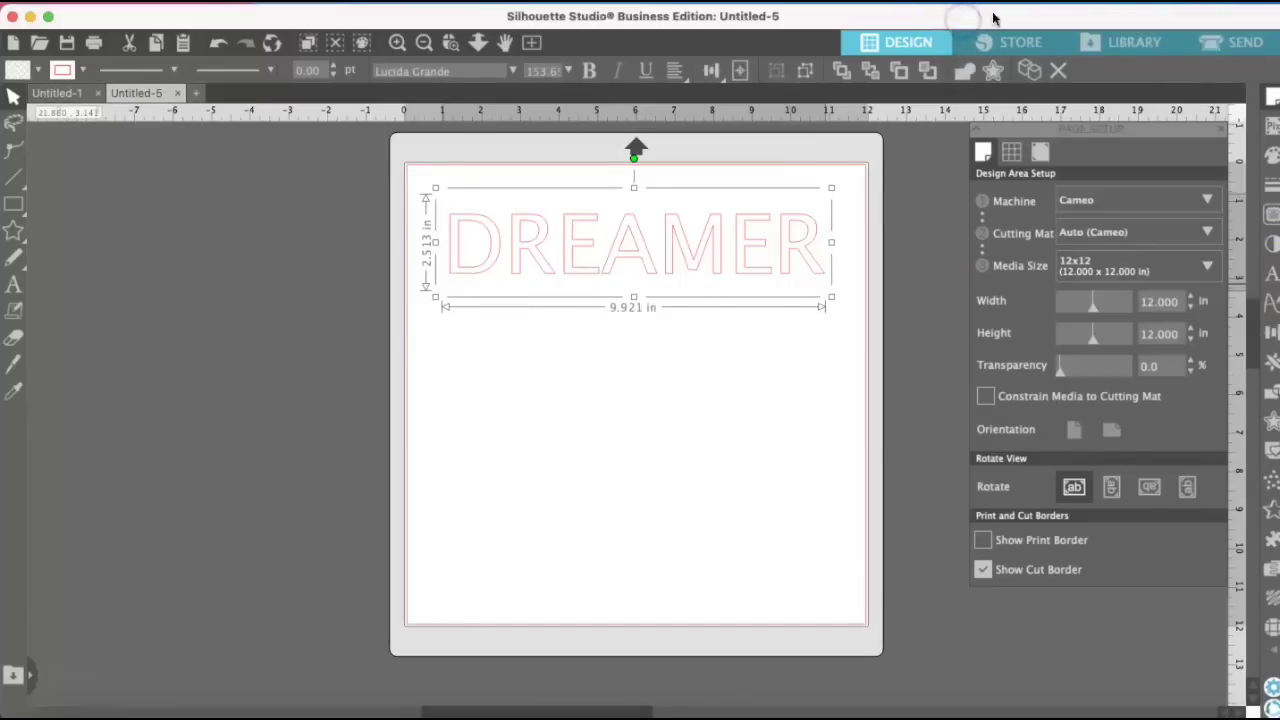
Change the DREAMER text's font to Arial Black.
left_click(1271, 277)
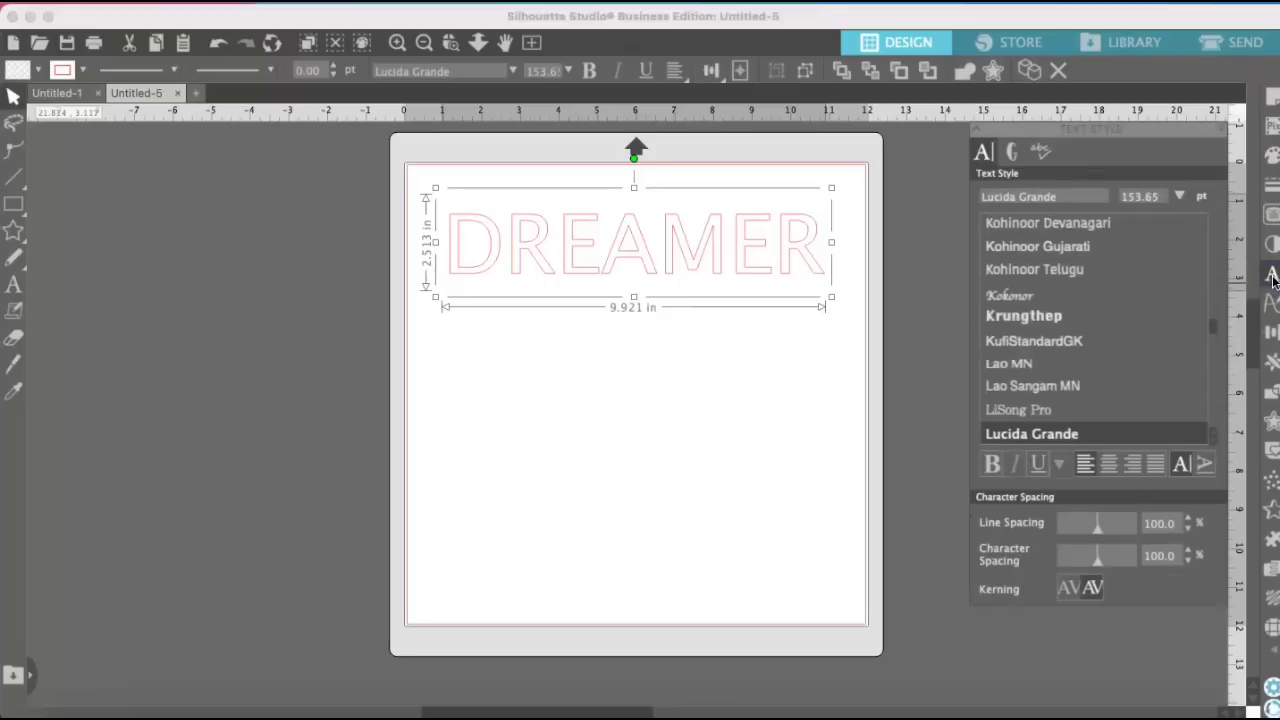
scroll(1127, 300, "down", 5)
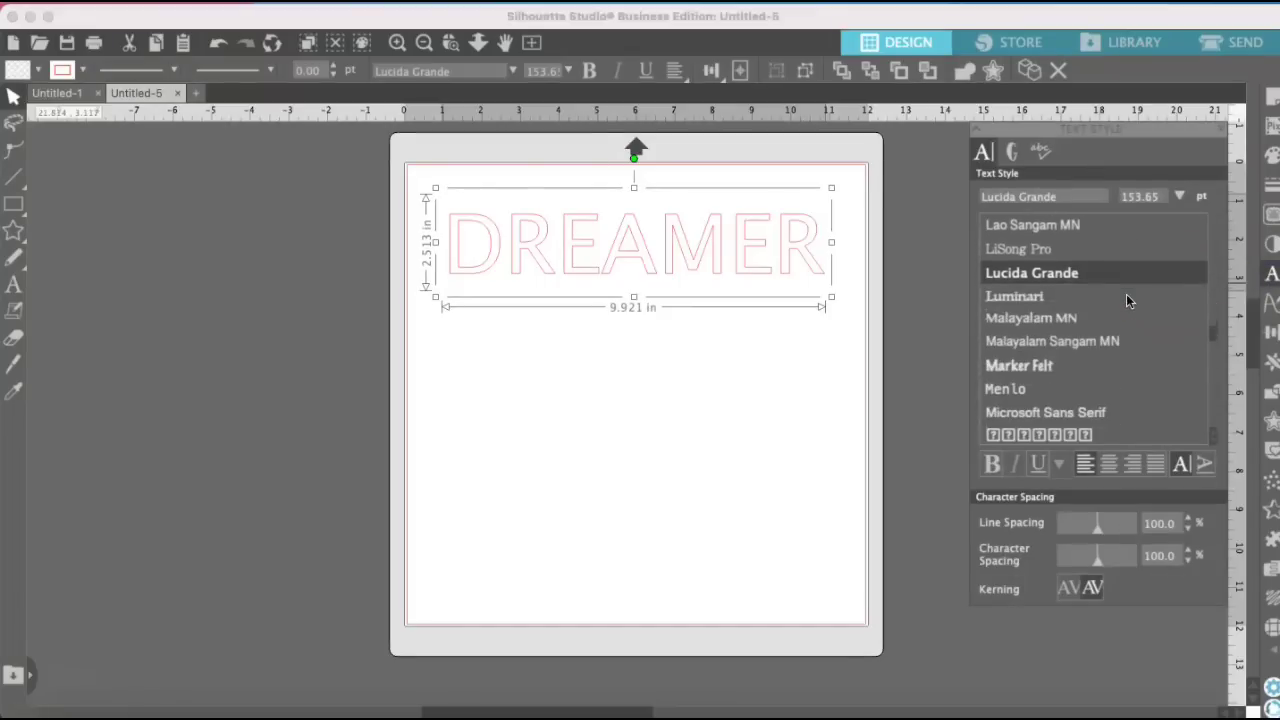
scroll(1127, 300, "down", 10)
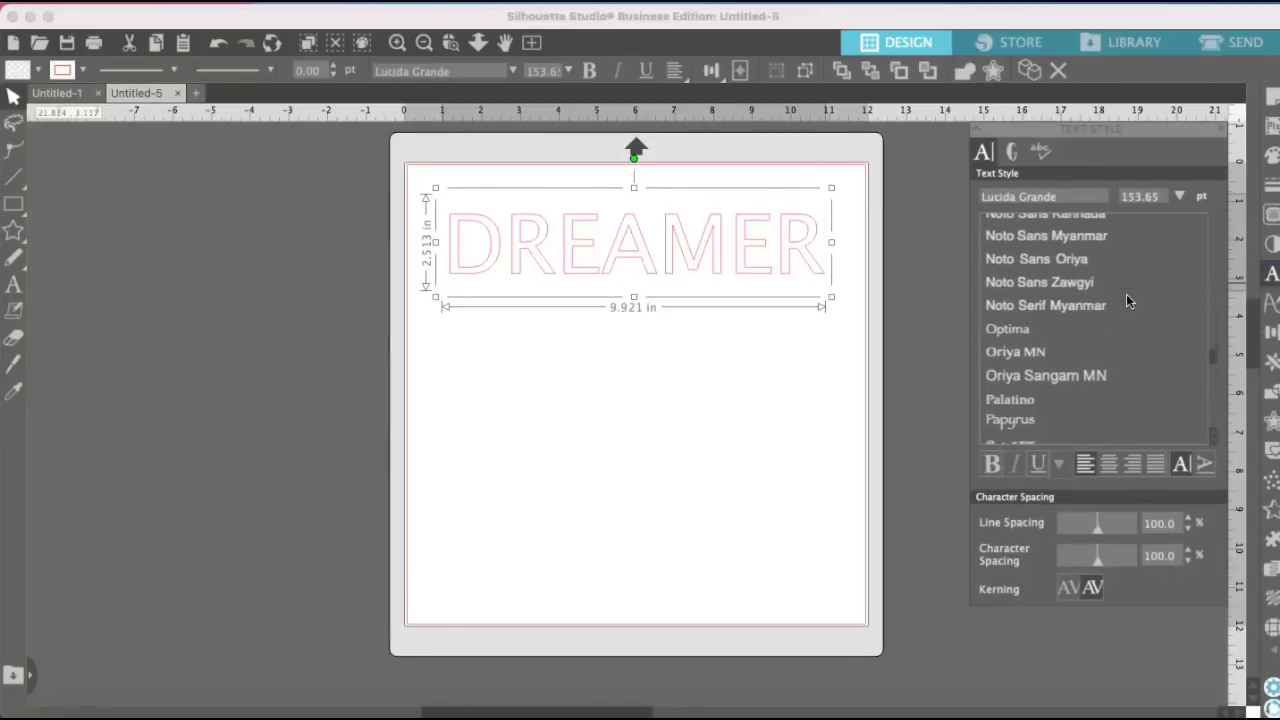
scroll(1126, 300, "down", 10)
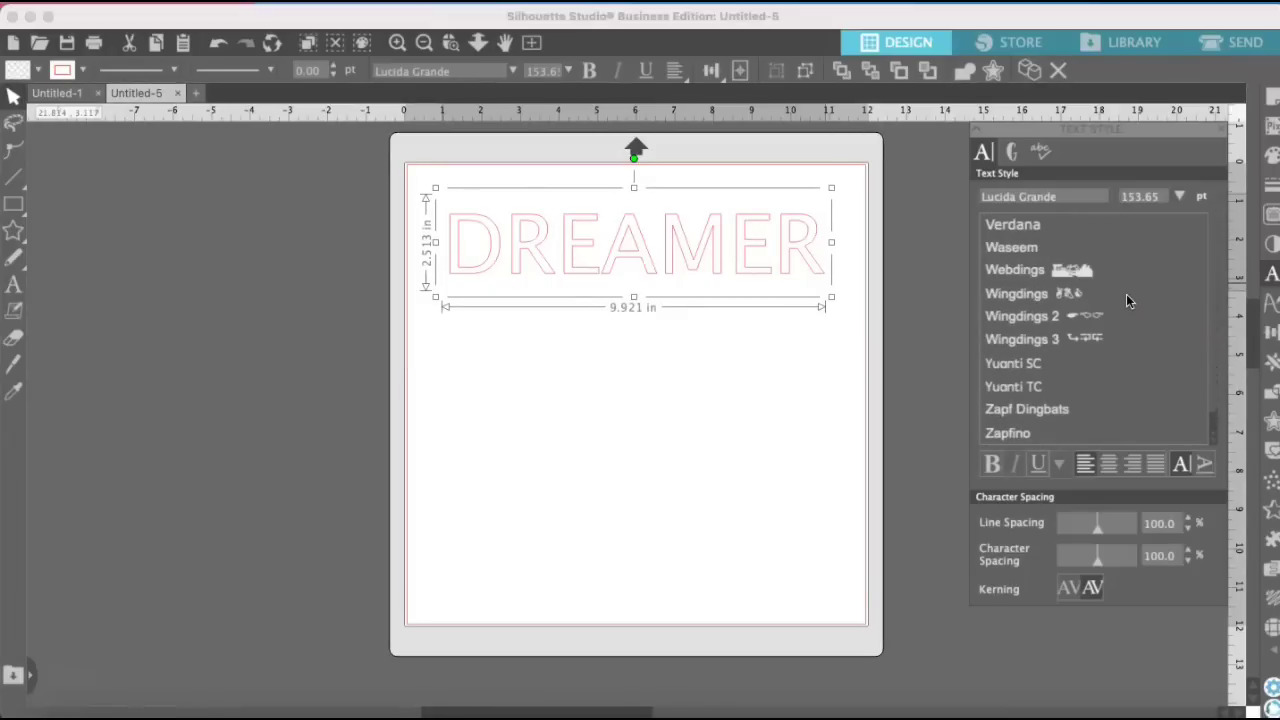
scroll(1126, 300, "up", 20)
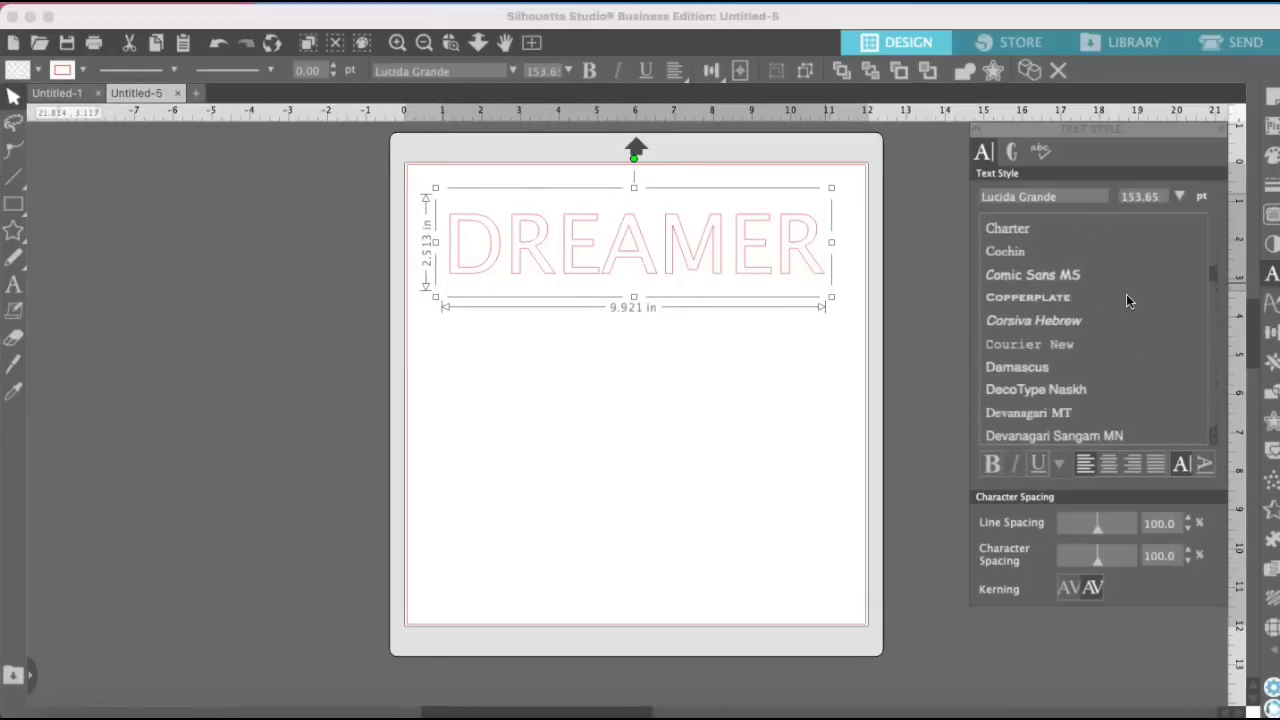
scroll(1126, 300, "up", 8)
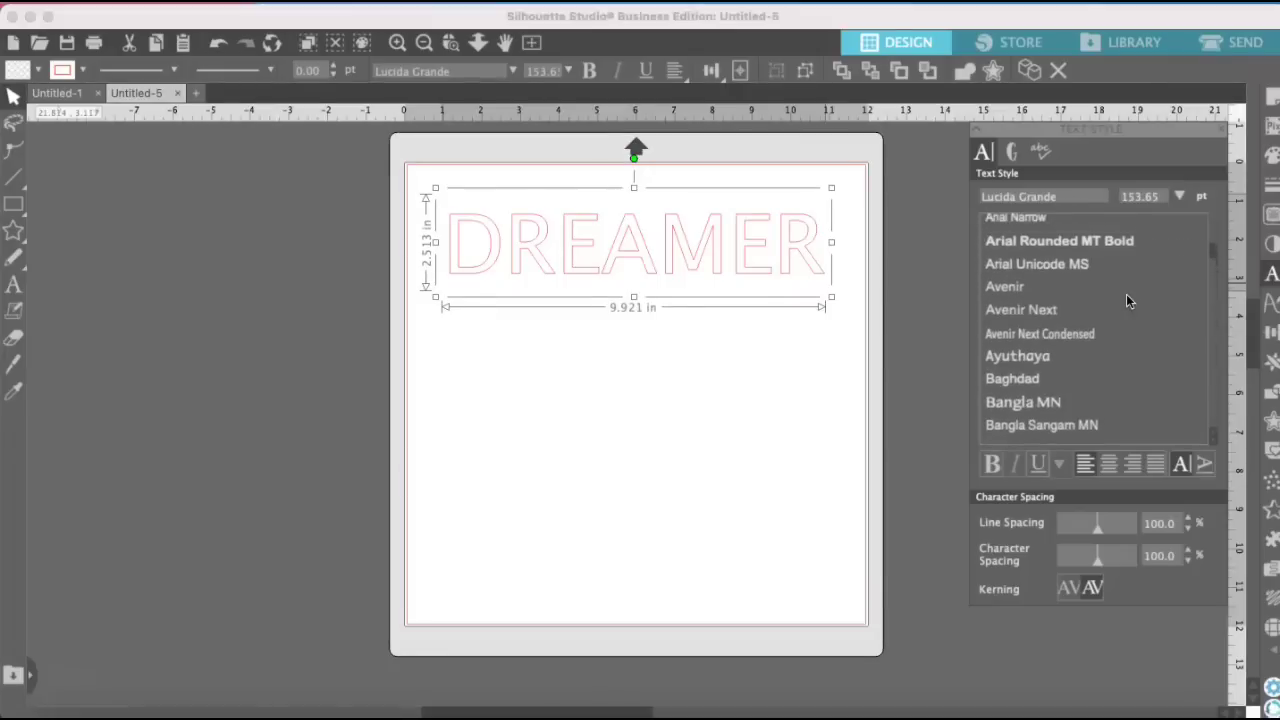
scroll(1126, 300, "up", 2)
left_click(1114, 305)
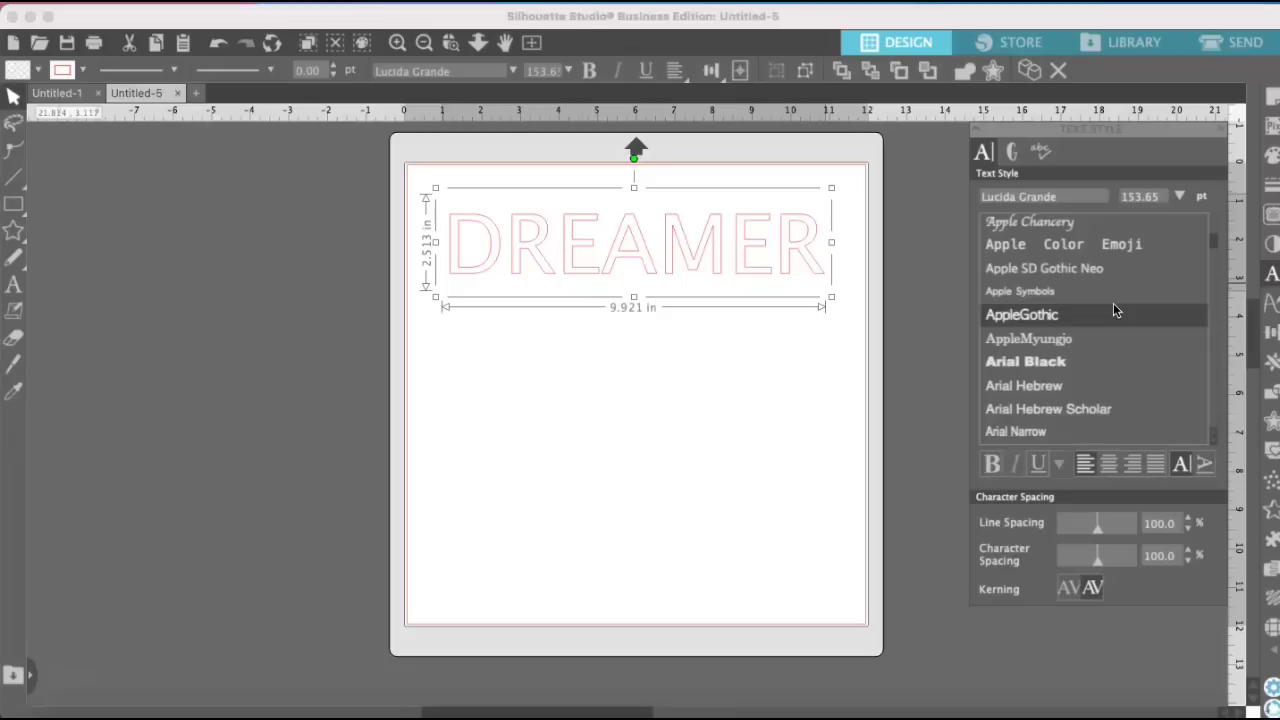
left_click(1095, 362)
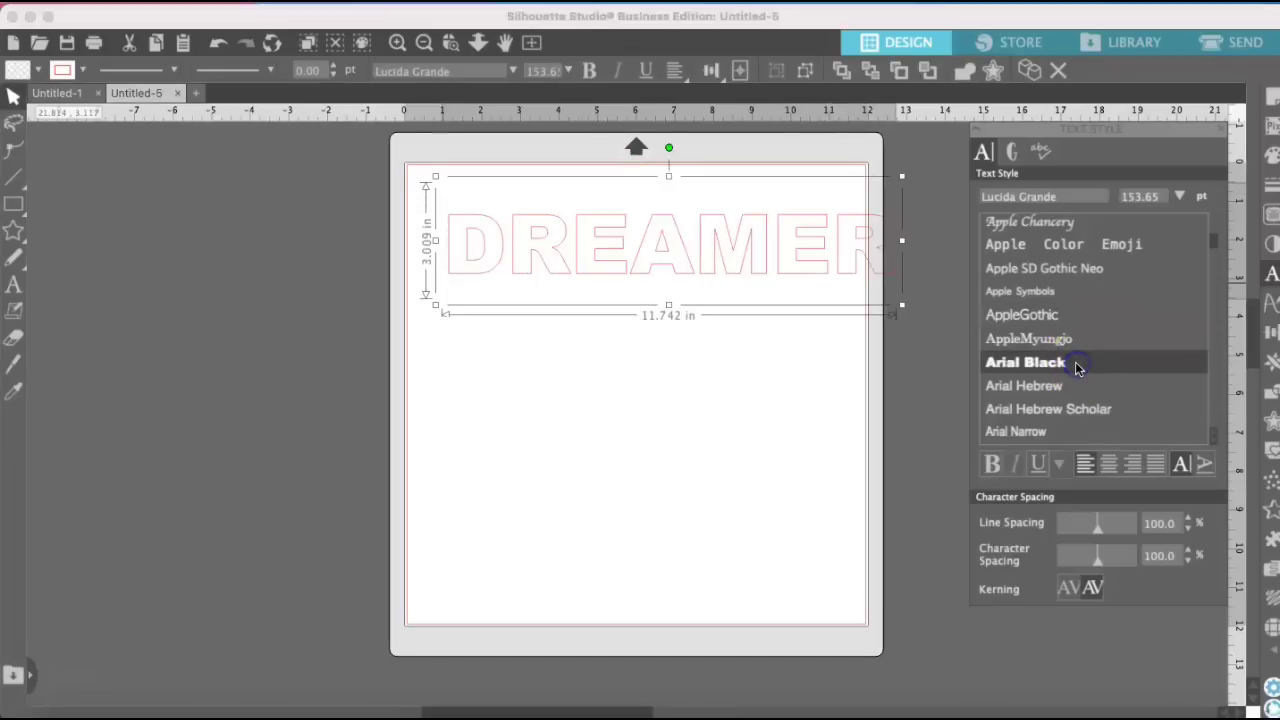
Move the DREAMER text back onto the page and scale it down to about 11.38 in wide.
left_click(790, 254)
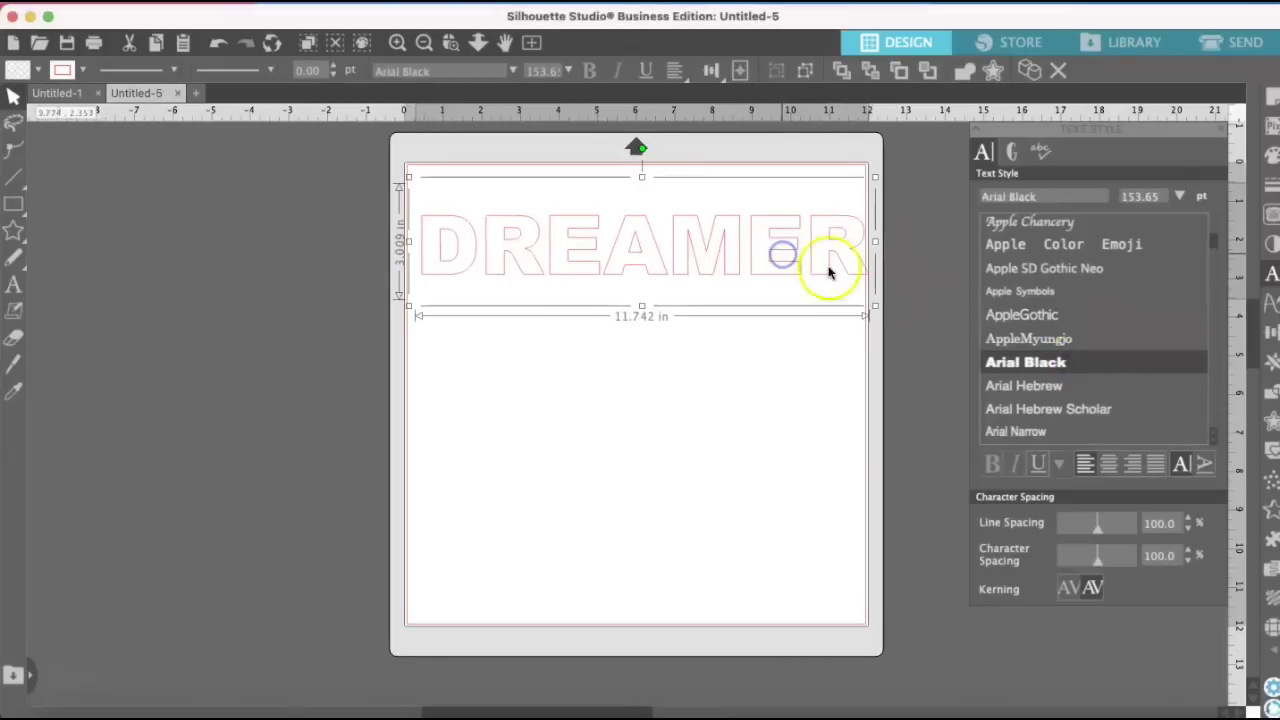
left_click_drag(875, 305, 859, 303)
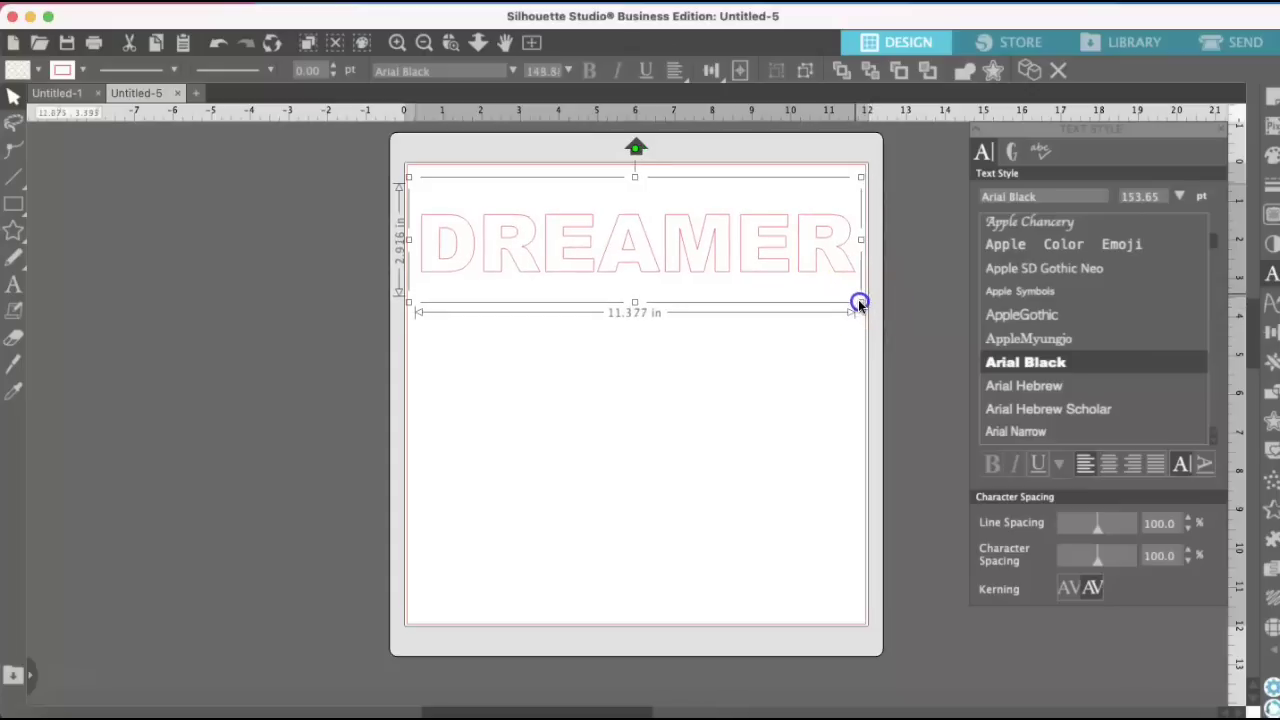
left_click(777, 345)
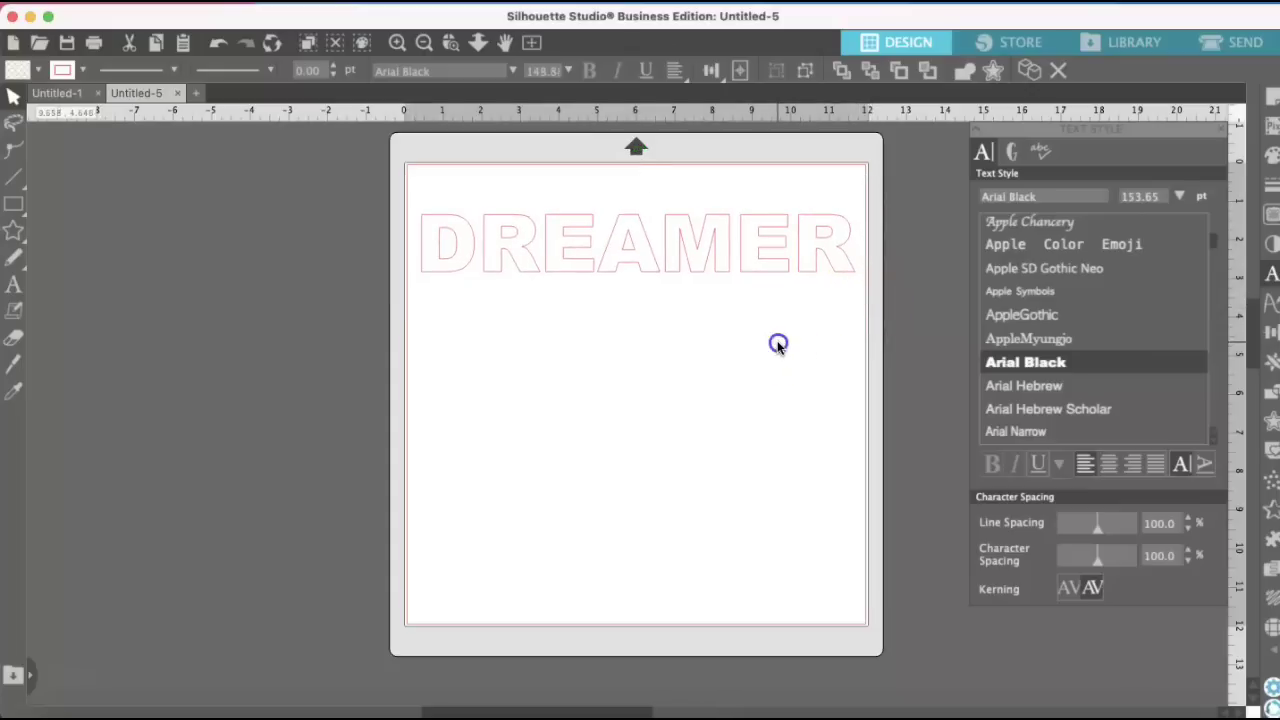
left_click(761, 266)
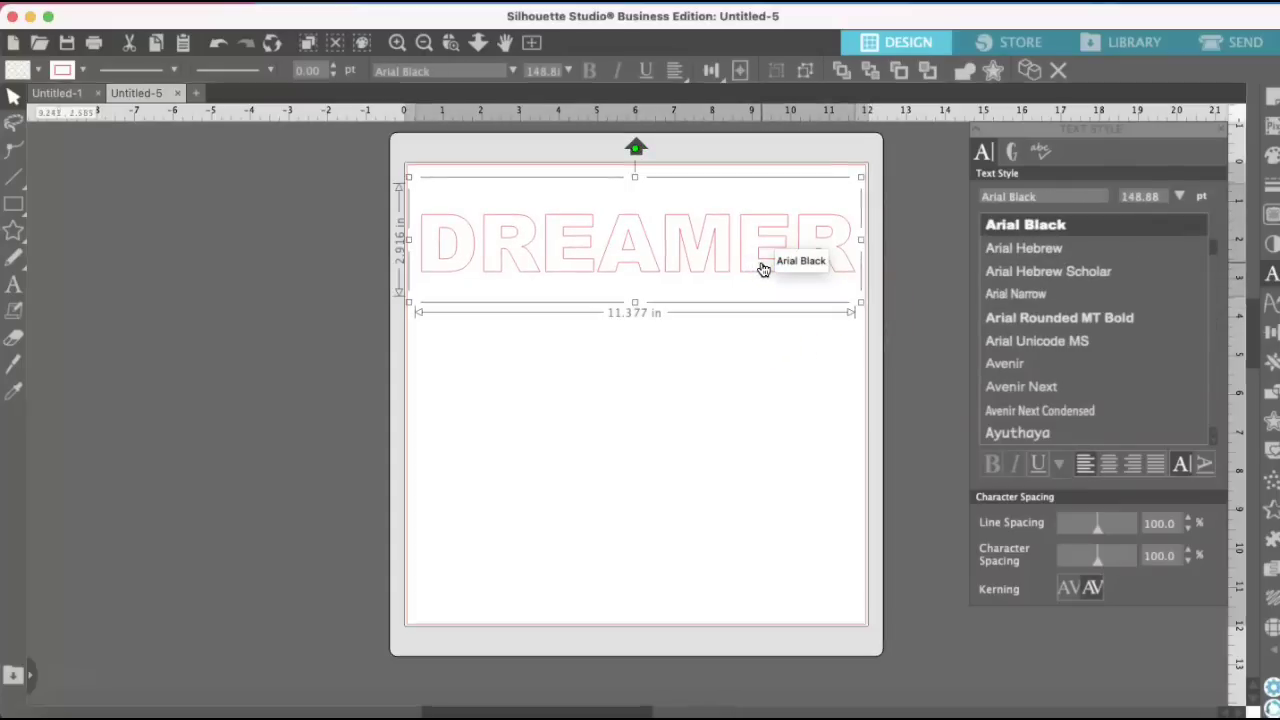
left_click(680, 440)
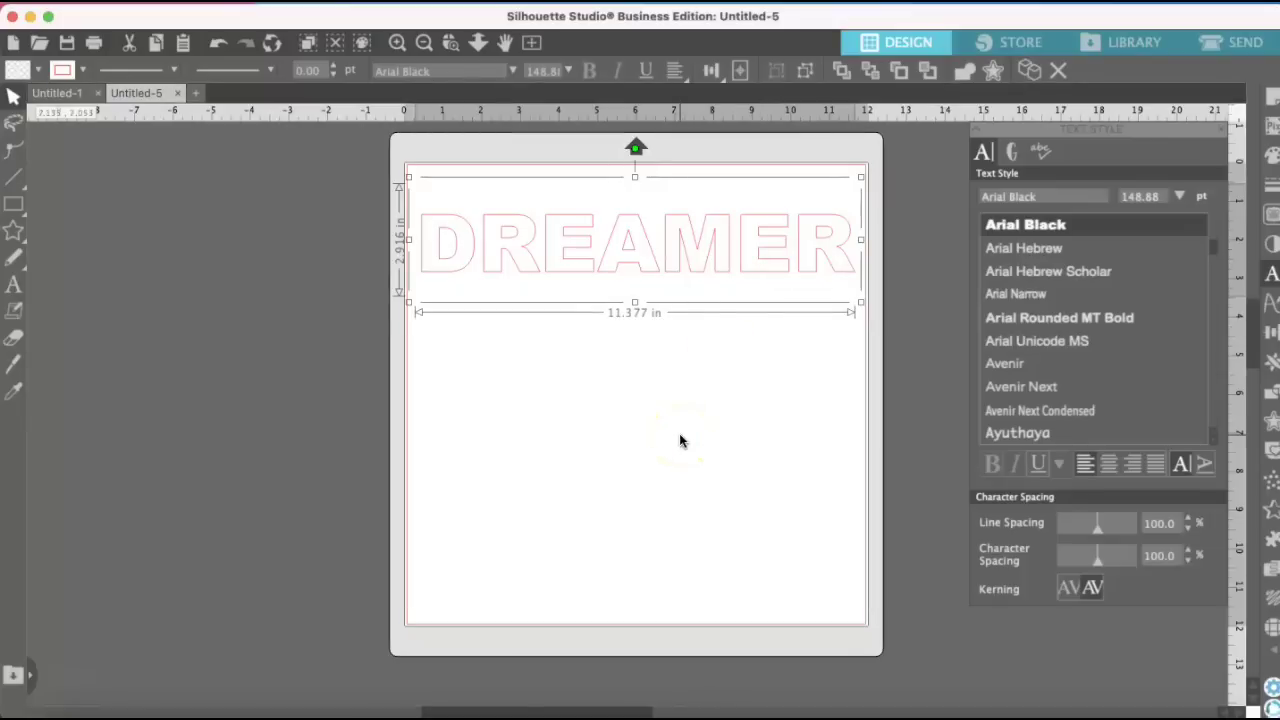
Apply the Edge rhinestone effect to the DREAMER text using 10ss stones.
left_click(1112, 462)
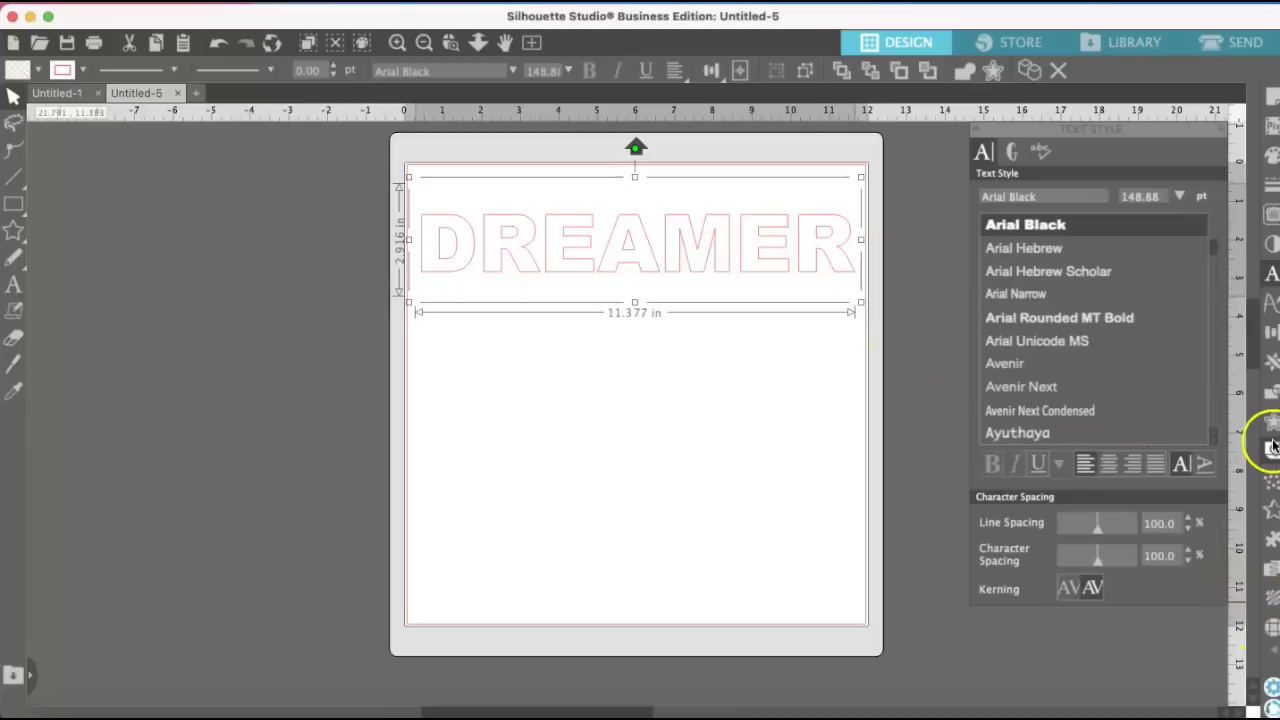
left_click(1271, 630)
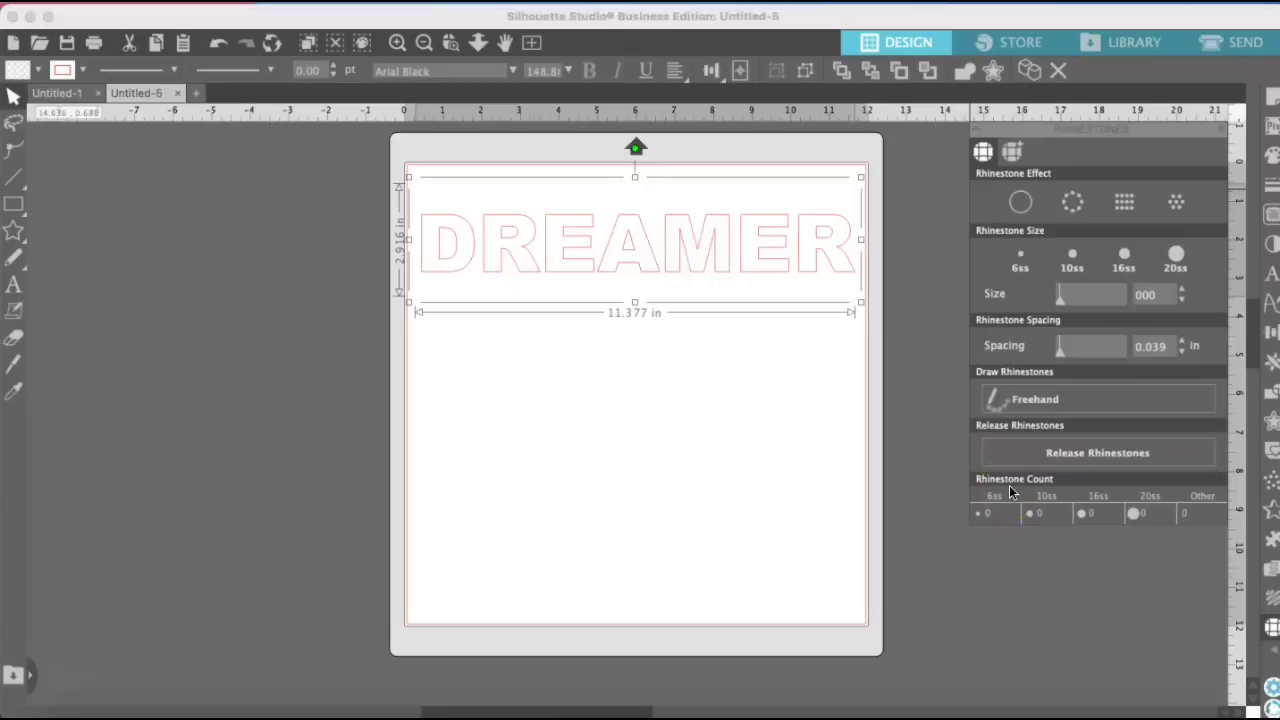
left_click(1071, 258)
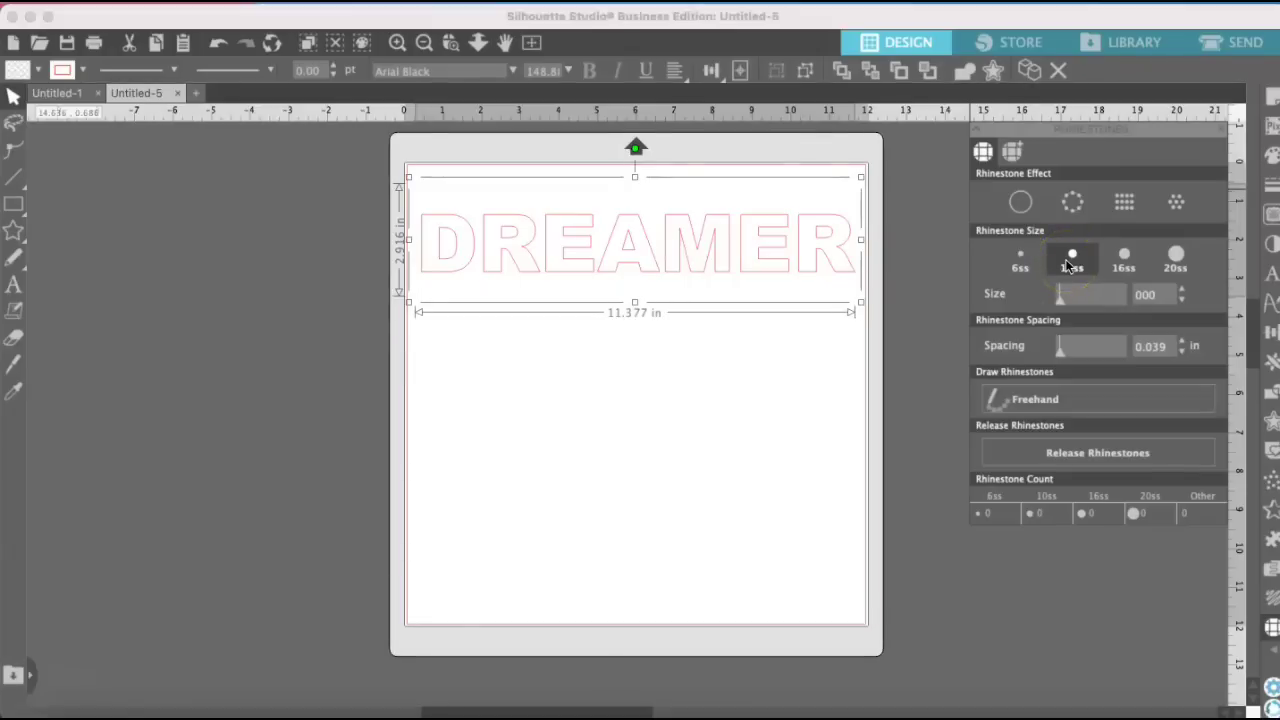
left_click(1022, 203)
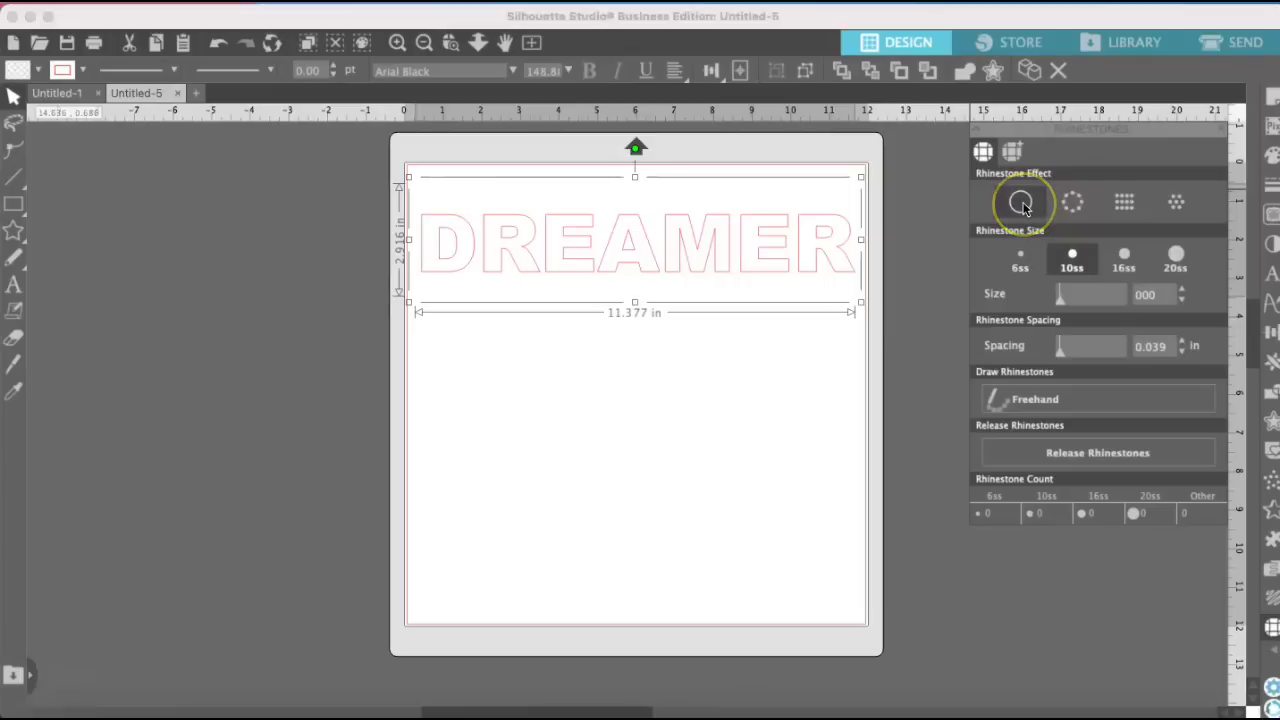
left_click(1069, 204)
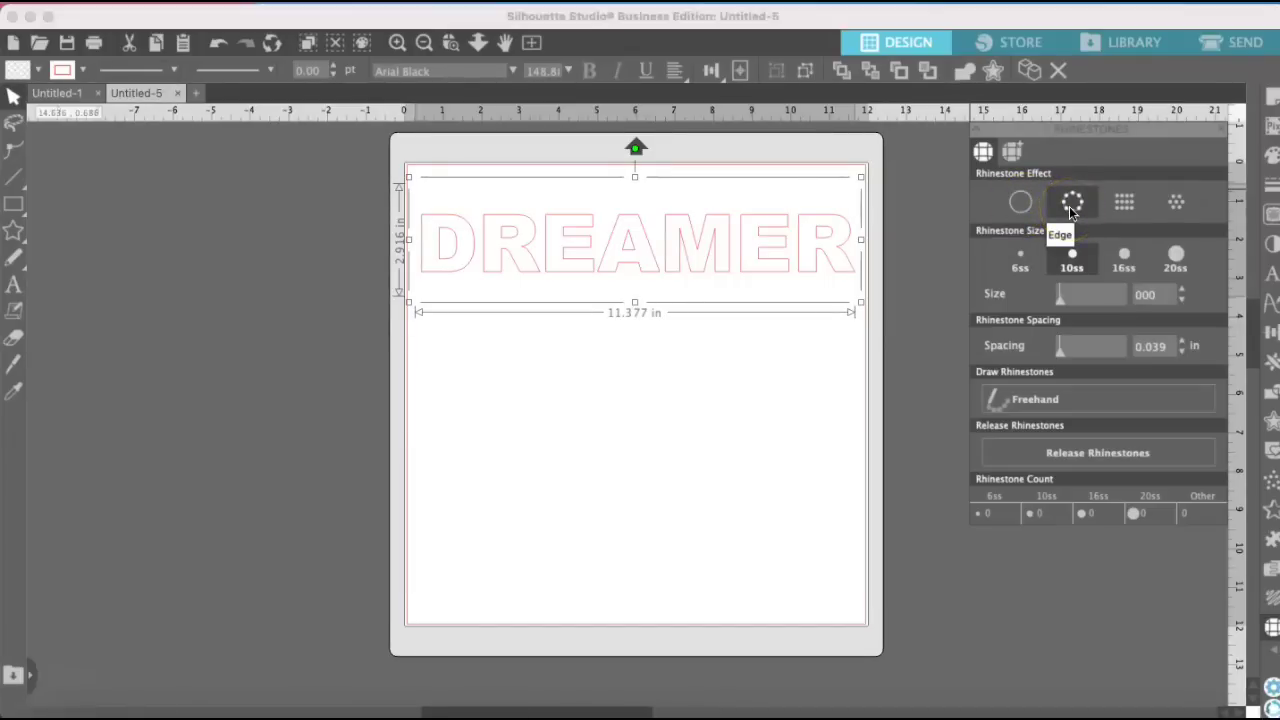
left_click(1124, 204)
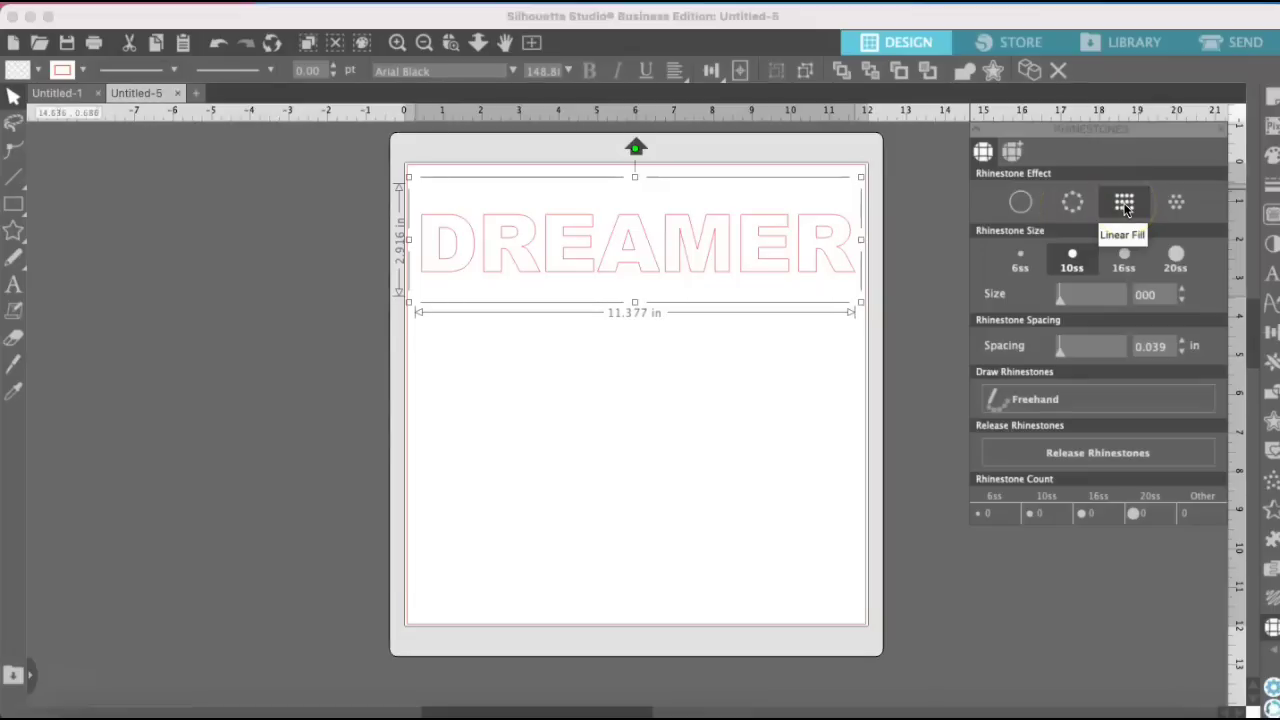
left_click(1172, 202)
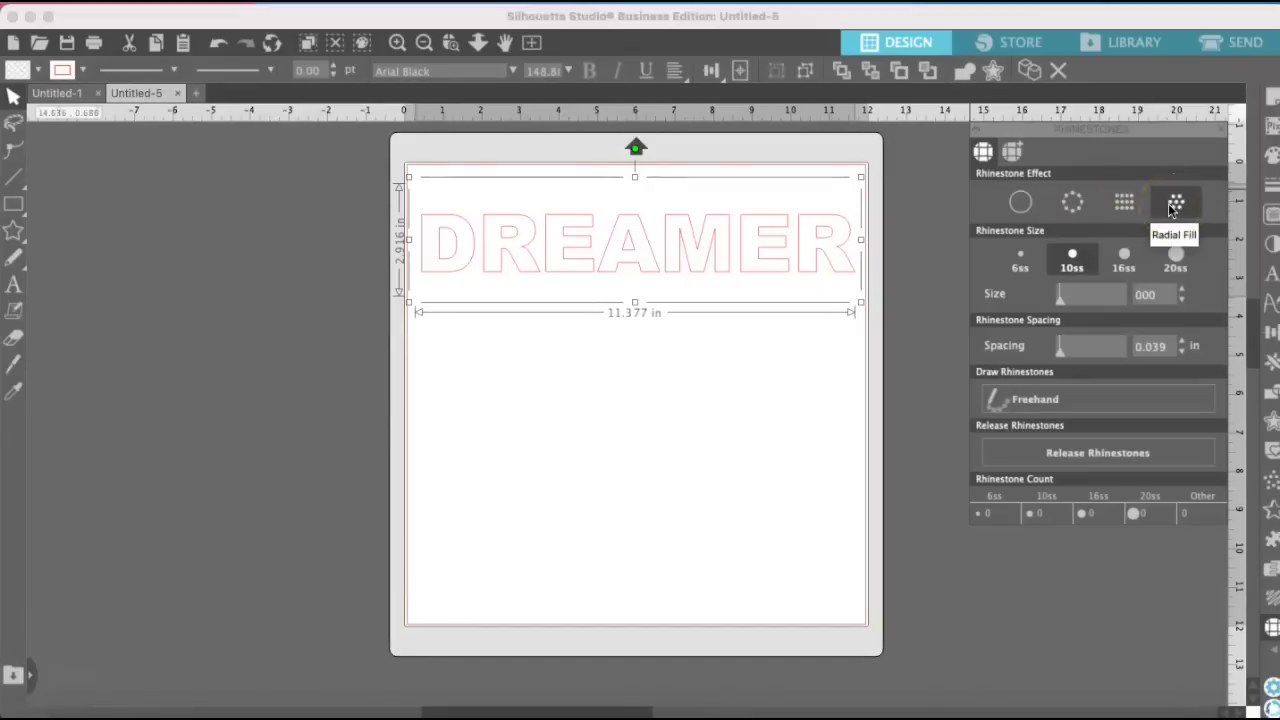
left_click(1097, 211)
left_click(1080, 204)
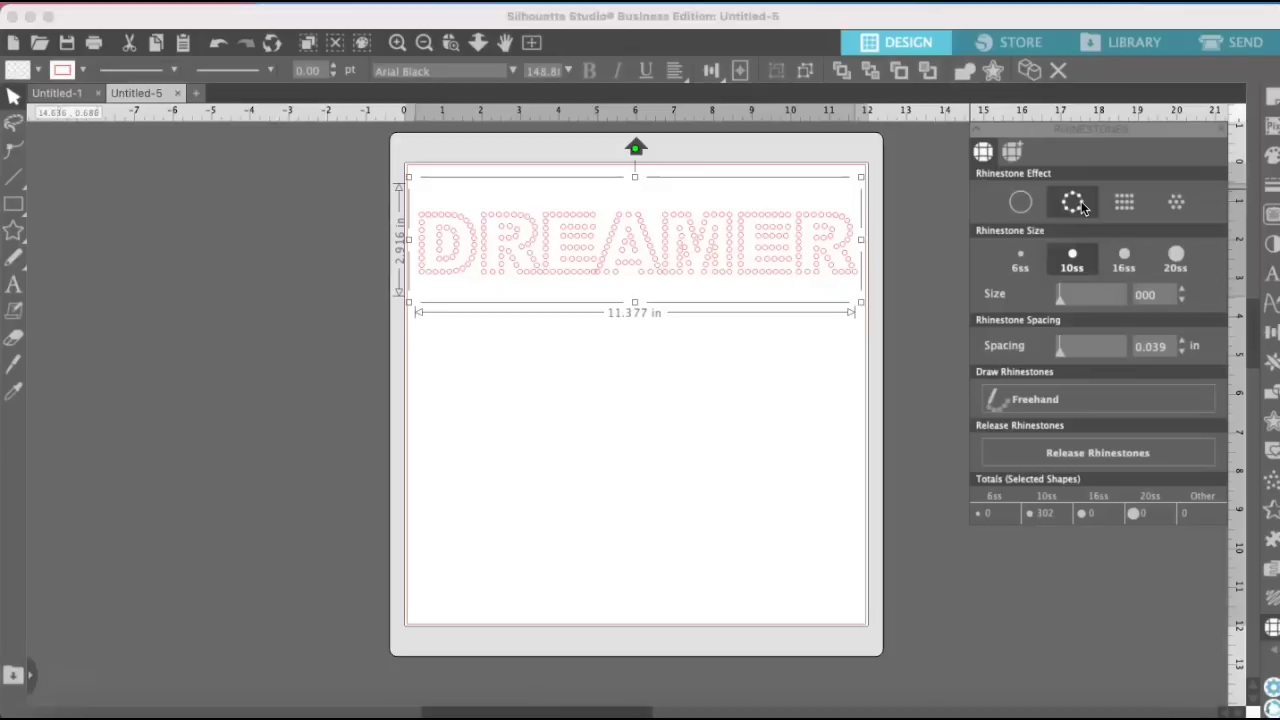
Draw single 10ss rhinestones freehand at the arm ends of the two E letters, then return to selection mode.
left_click(1035, 400)
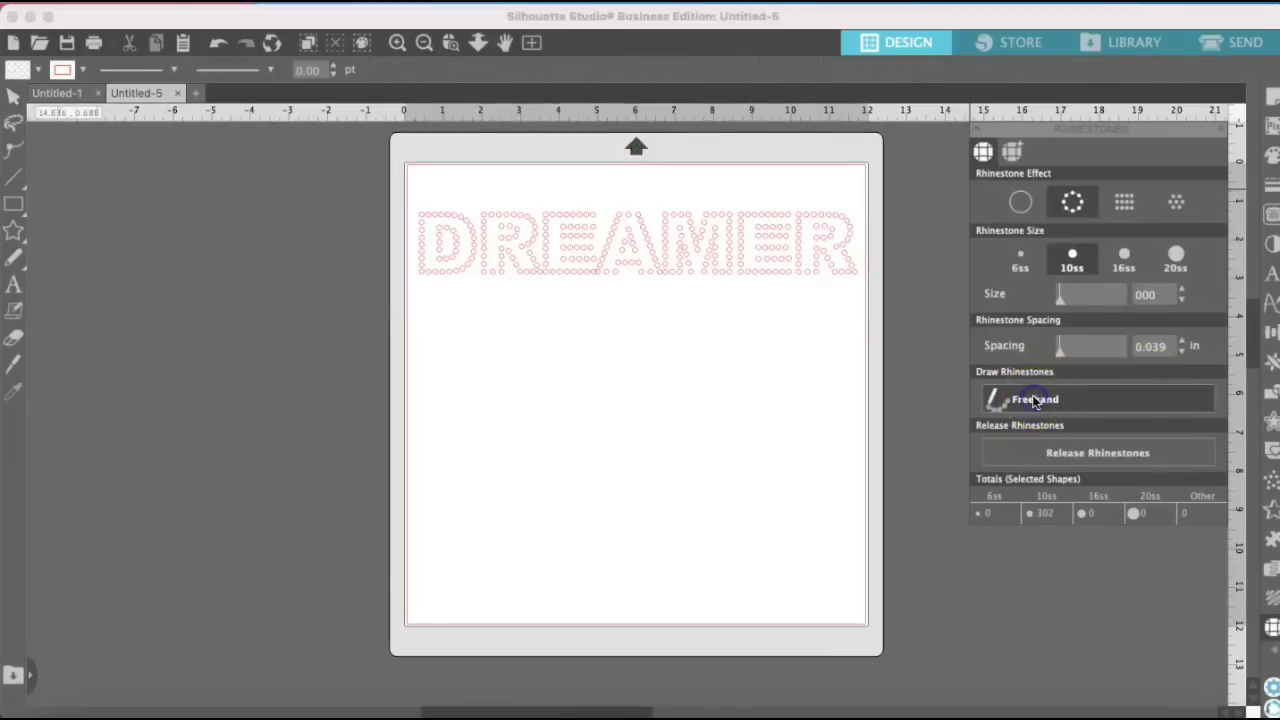
mouse_move(620, 260)
left_mouse_down()
mouse_move(589, 217)
mouse_move(617, 283)
mouse_move(686, 243)
mouse_move(808, 220)
mouse_move(789, 220)
mouse_move(766, 309)
mouse_move(614, 429)
mouse_move(585, 270)
left_mouse_up()
left_click(593, 255)
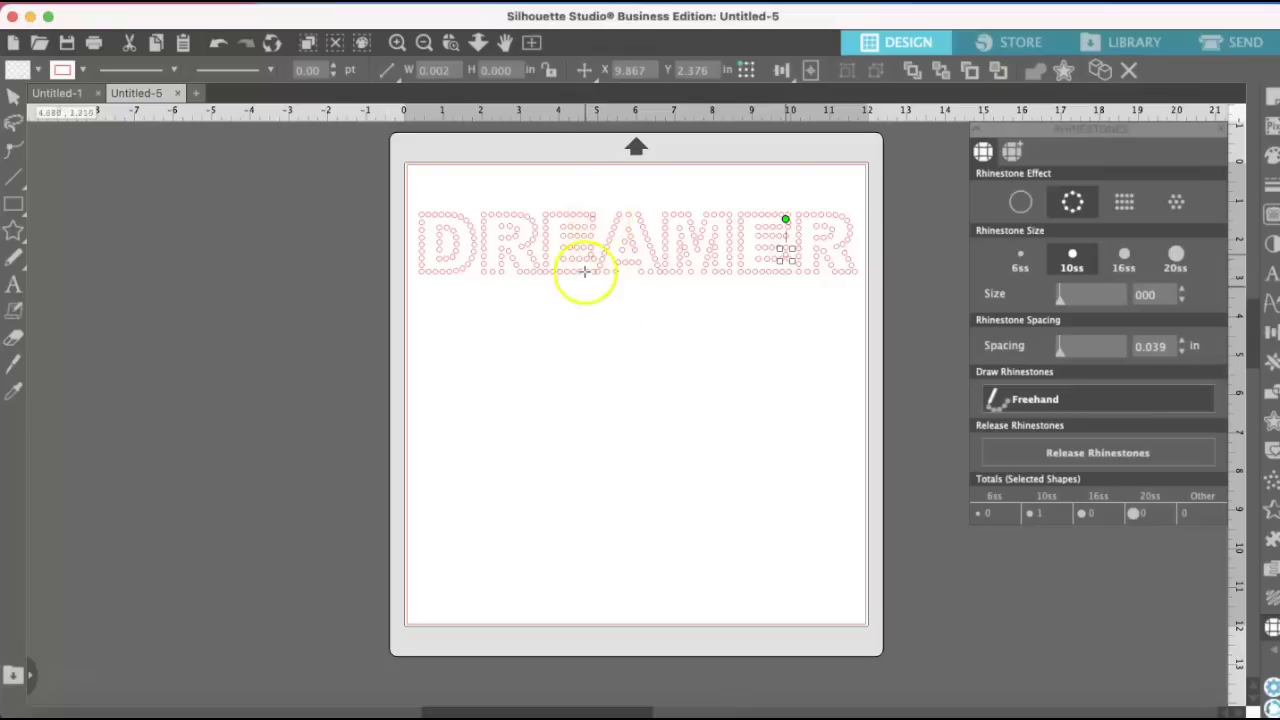
left_click(398, 46)
left_click(398, 46)
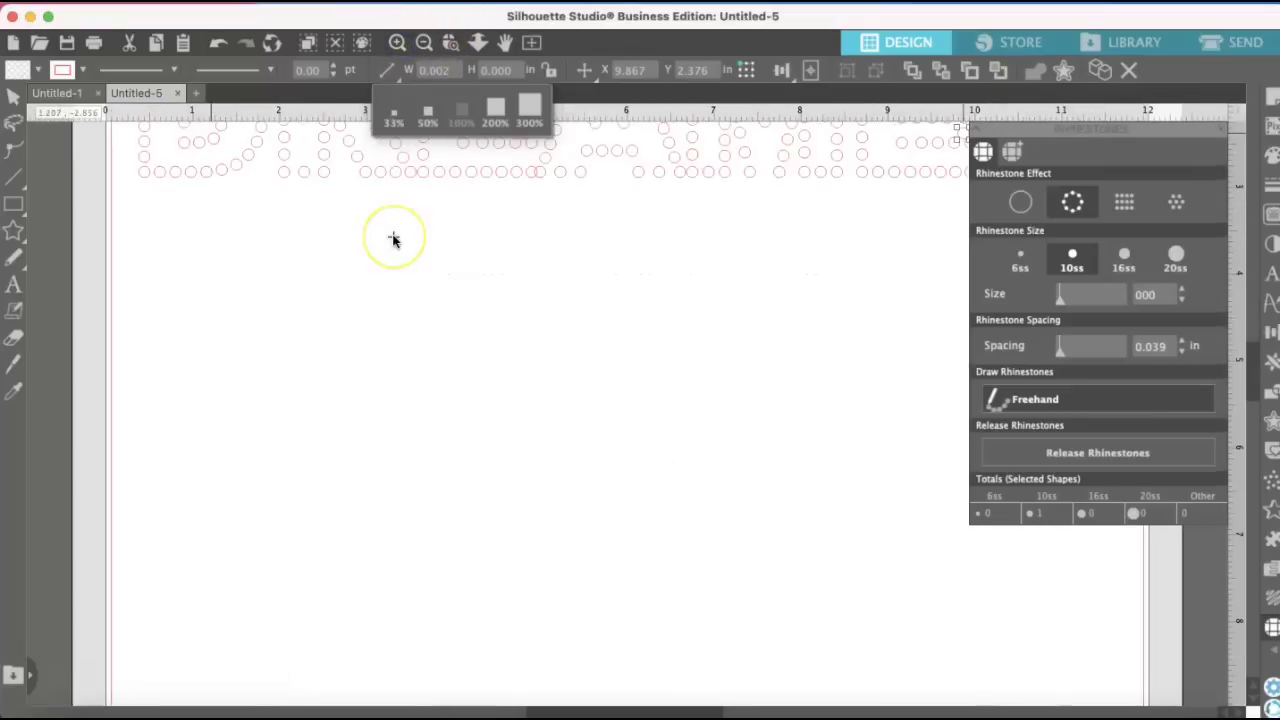
scroll(393, 240, "up", 3)
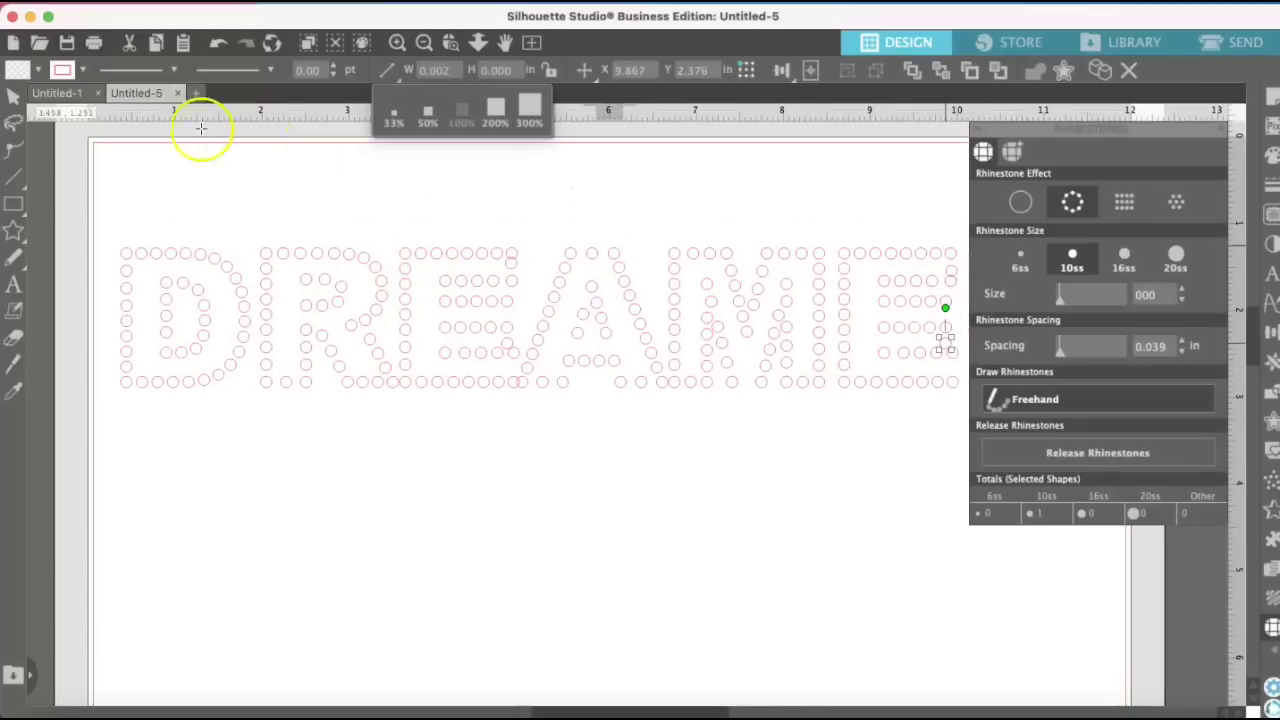
left_click(13, 99)
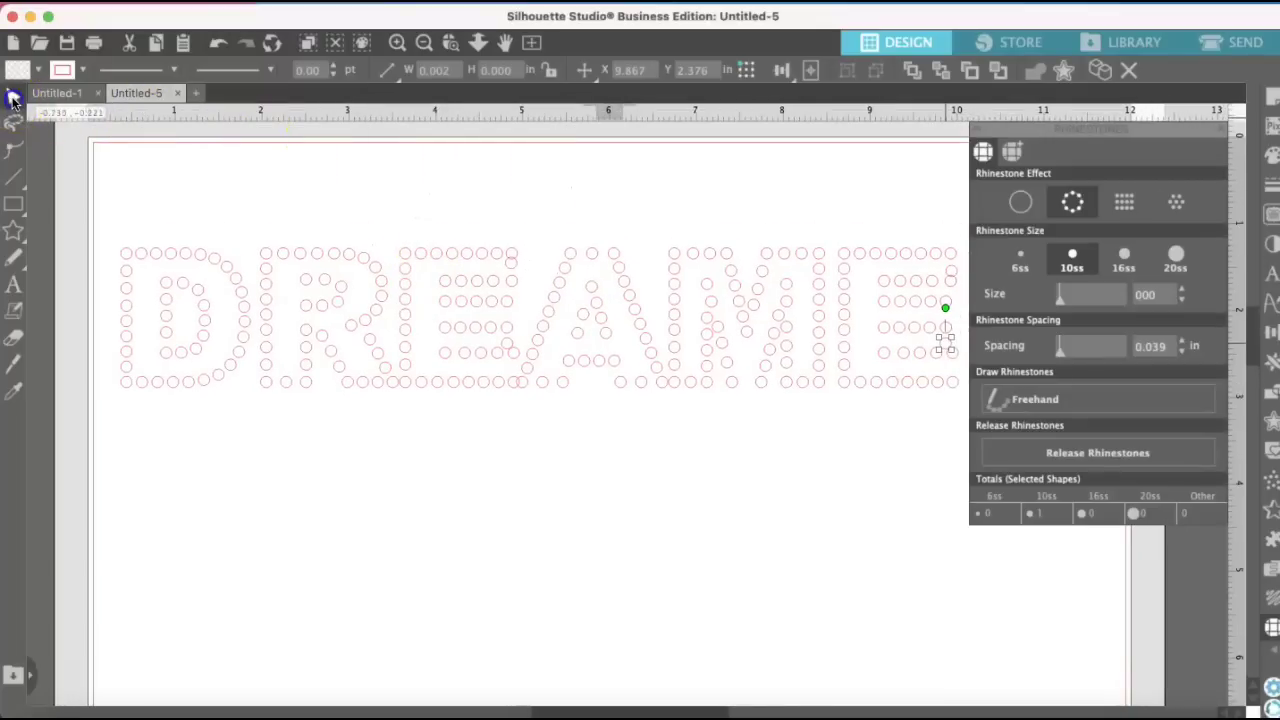
Try to reposition the added stones at the first E's arm ends, opening them for point editing.
left_click(513, 268)
left_click(513, 268)
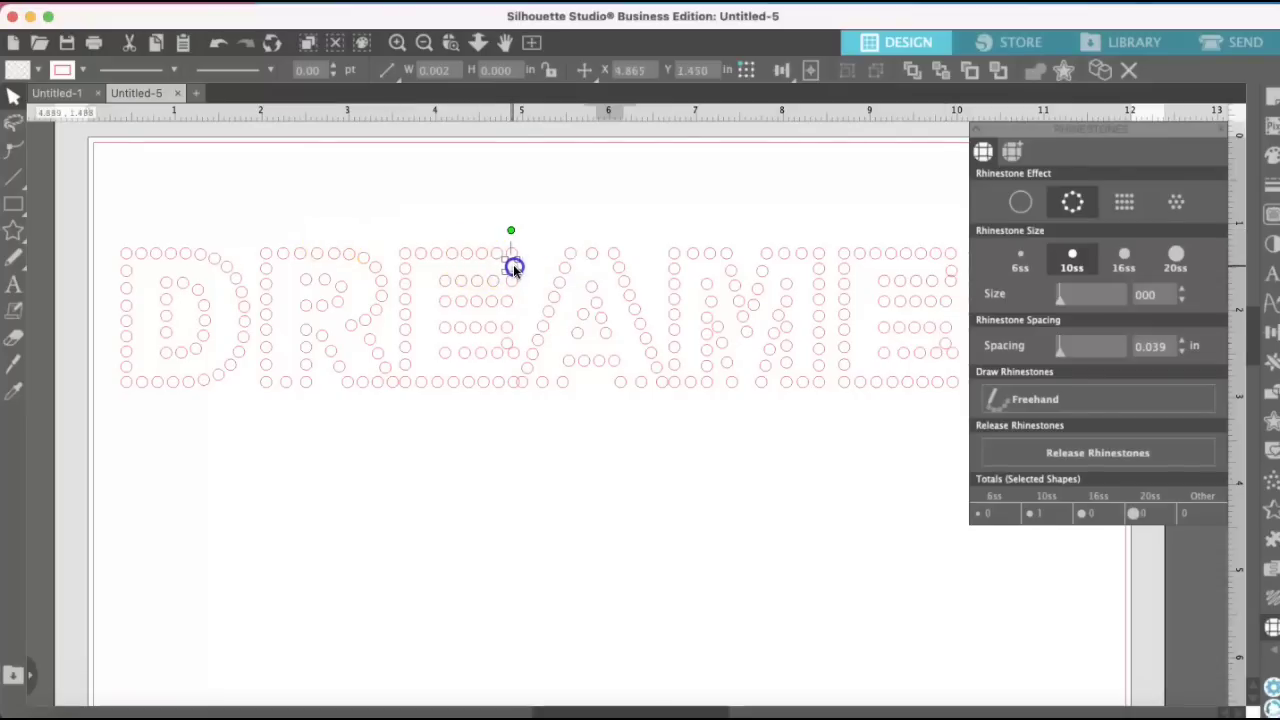
left_click_drag(513, 268, 509, 341)
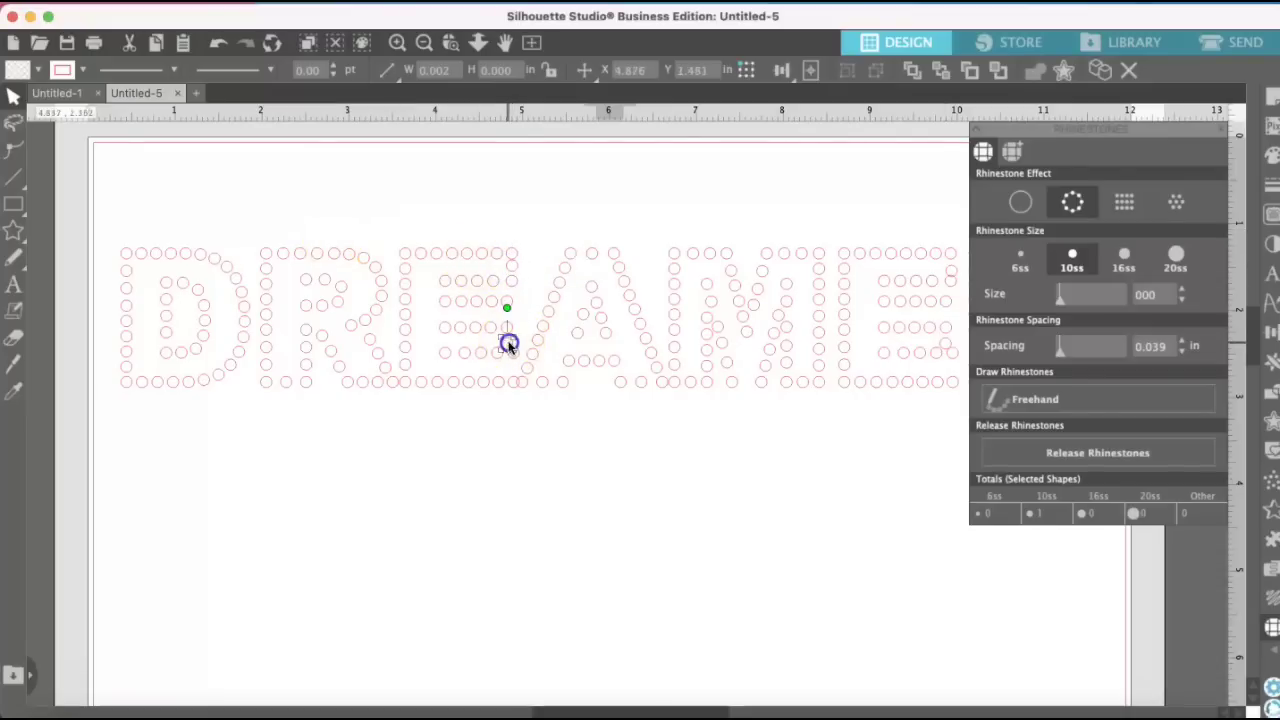
double_click(509, 341)
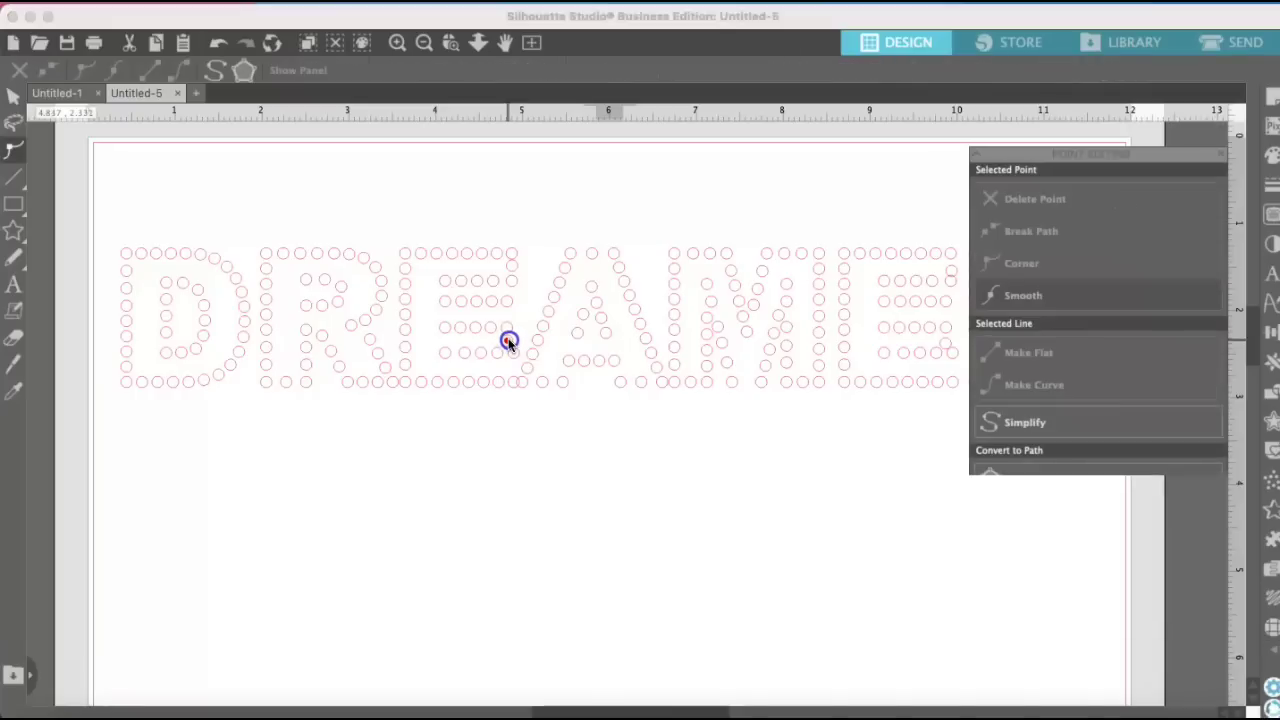
left_click(513, 269)
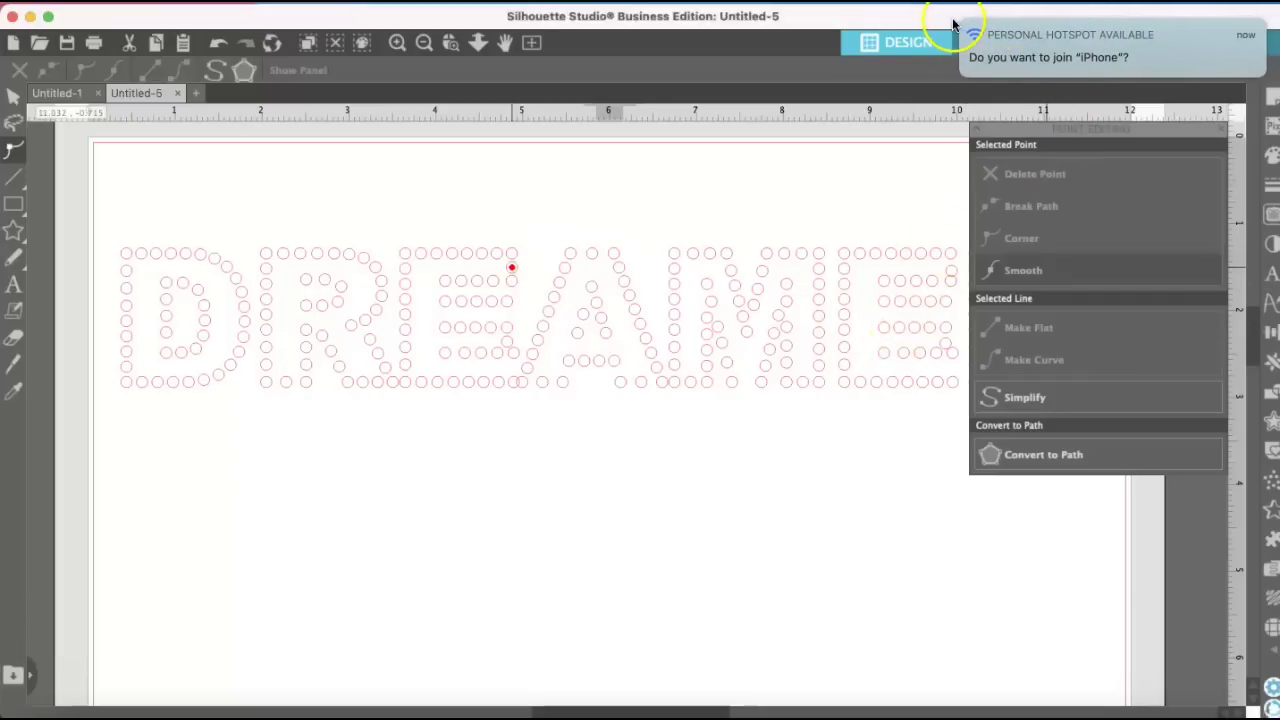
Try to adjust the added stones at the second E's upper and lower arms in point editing.
mouse_move(1182, 68)
scroll(914, 206, "right", 3)
left_click(881, 276)
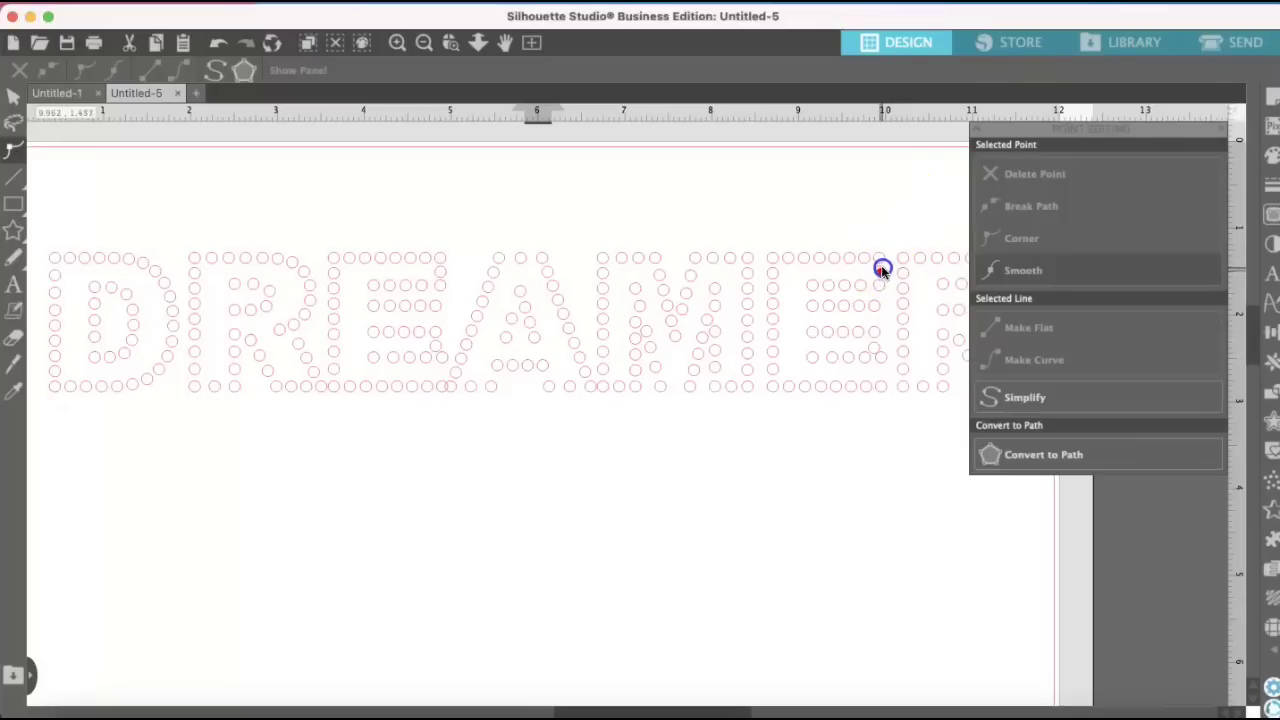
left_click(876, 350)
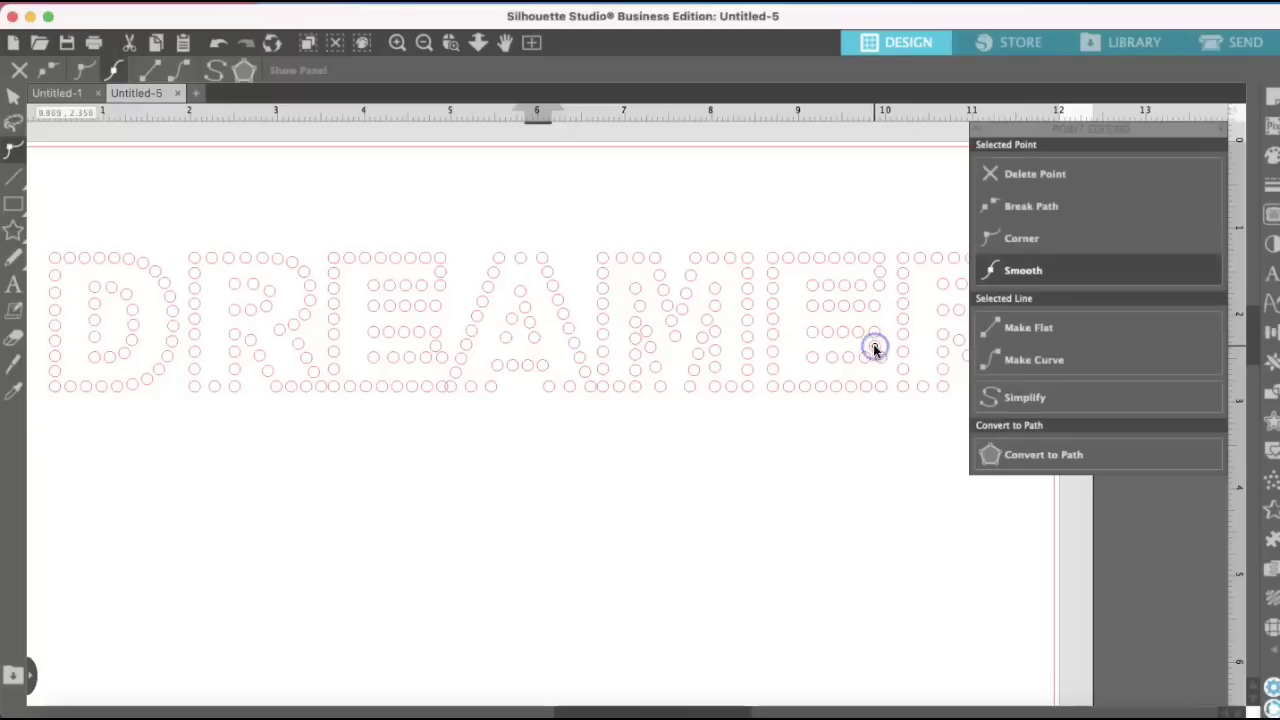
Try to remove the added stone above the first E's lower arm in point editing.
left_click(443, 349)
left_click(437, 348)
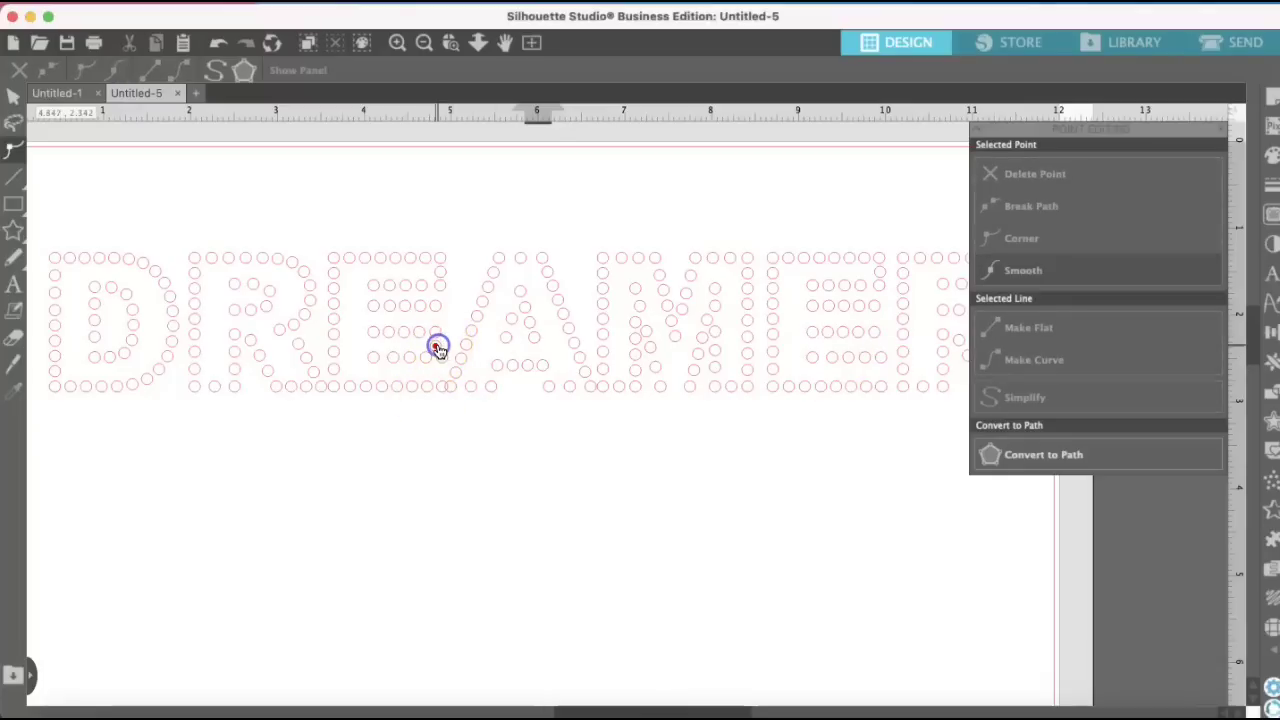
left_click(436, 347)
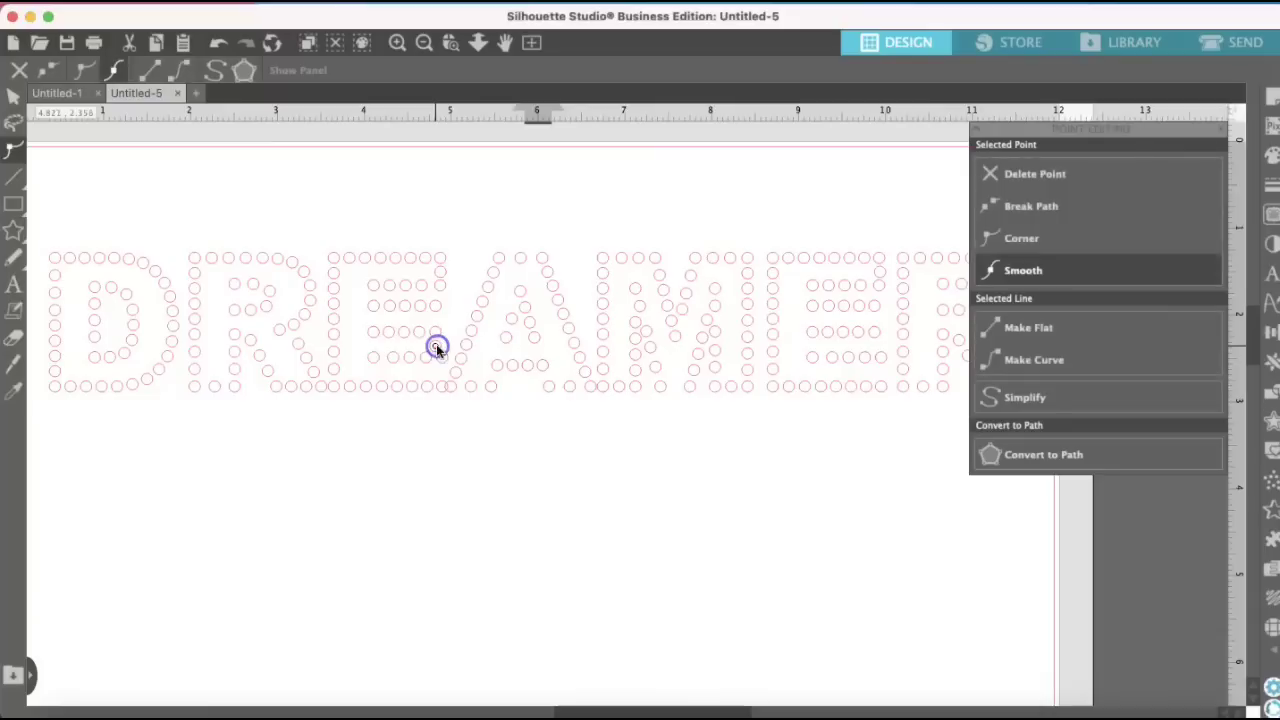
left_click(436, 347)
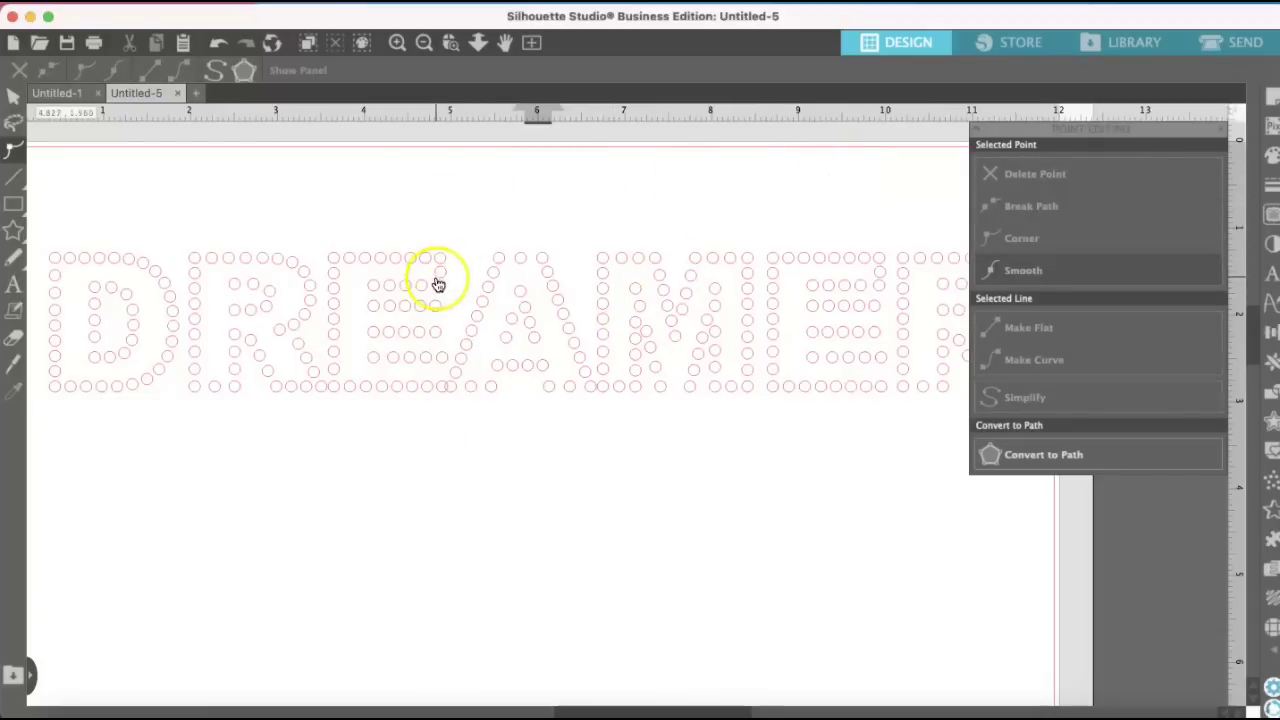
Undo the recent point edits and moves of the added stones in both E letters.
left_click(217, 42)
left_click(217, 42)
left_click(217, 42)
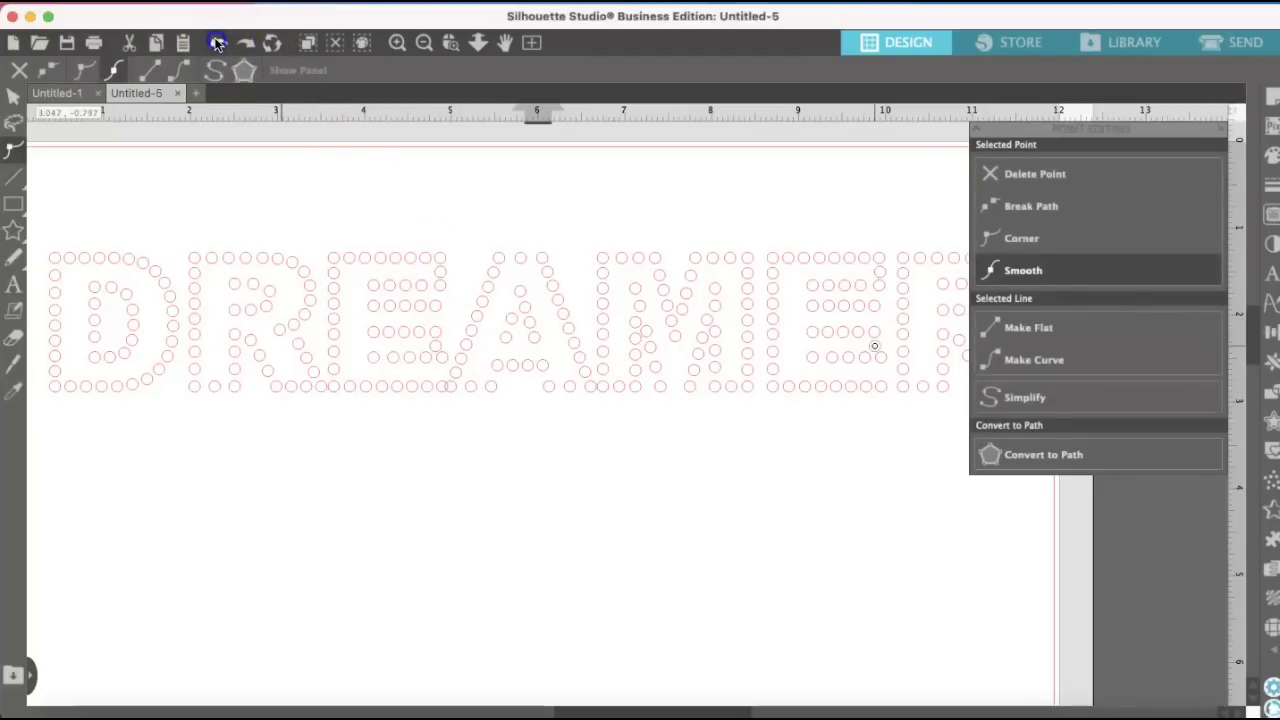
left_click(217, 42)
left_click(217, 42)
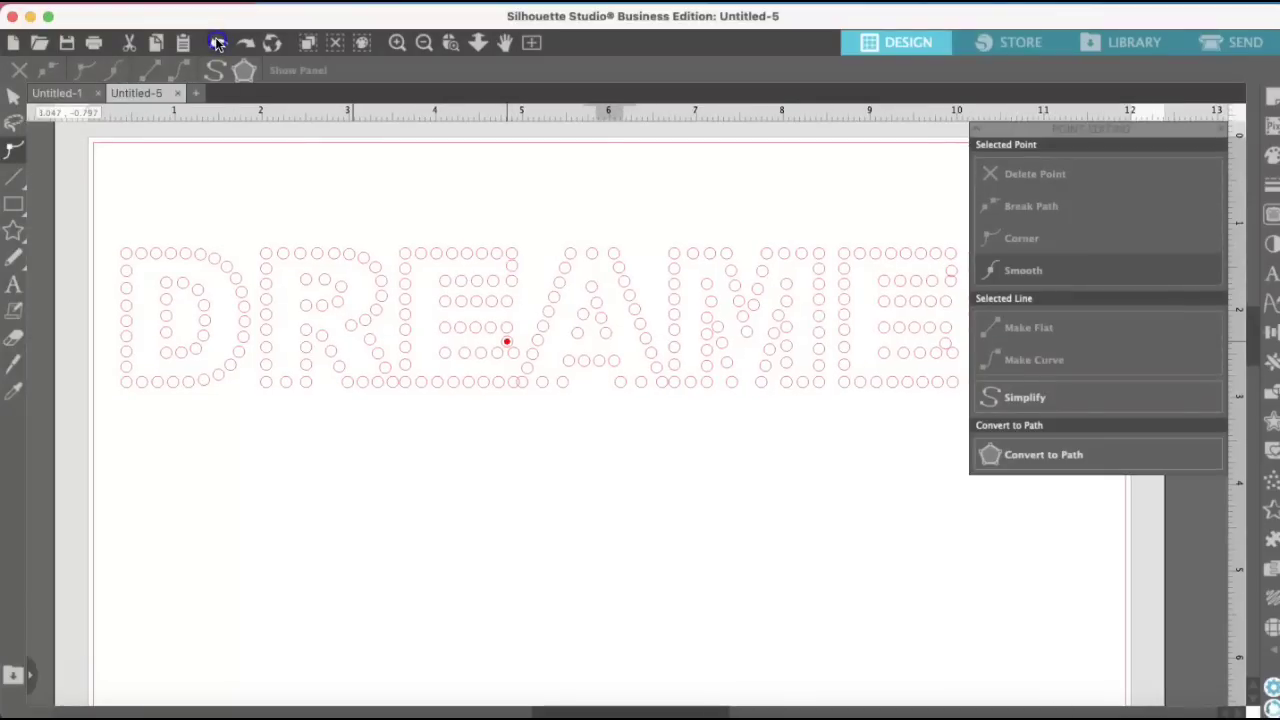
left_click(217, 42)
left_click(217, 42)
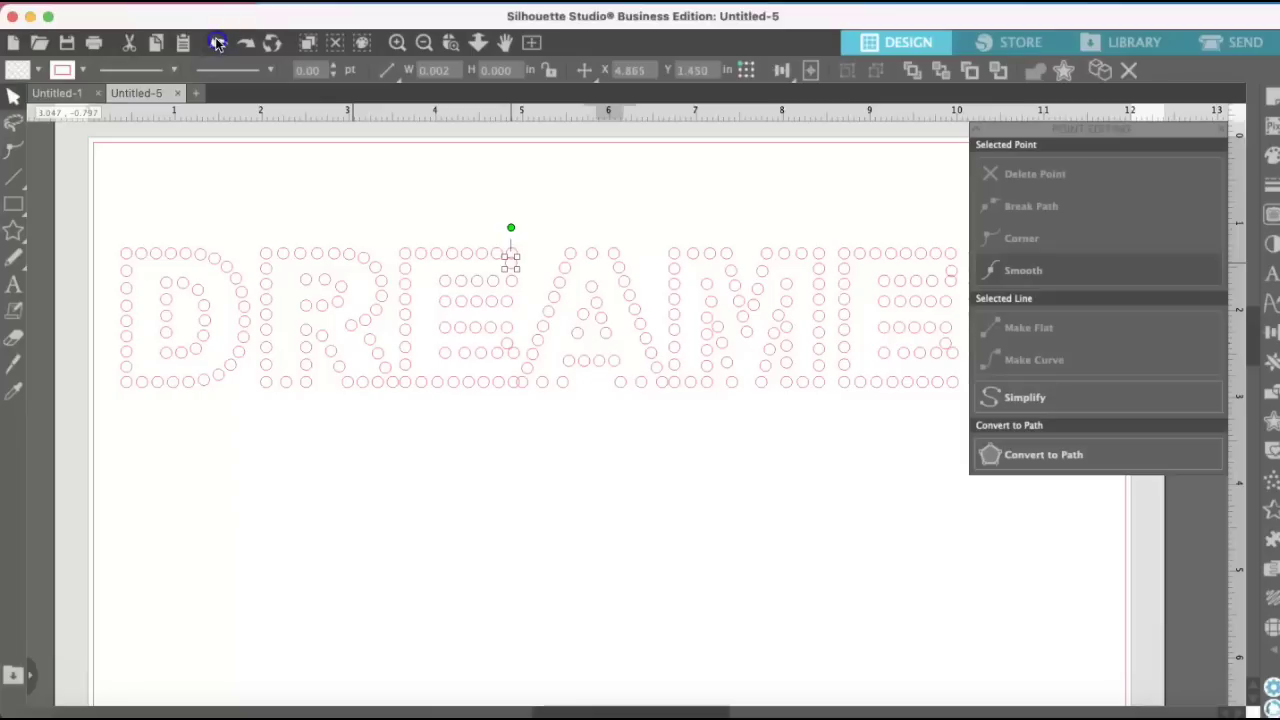
left_click(217, 42)
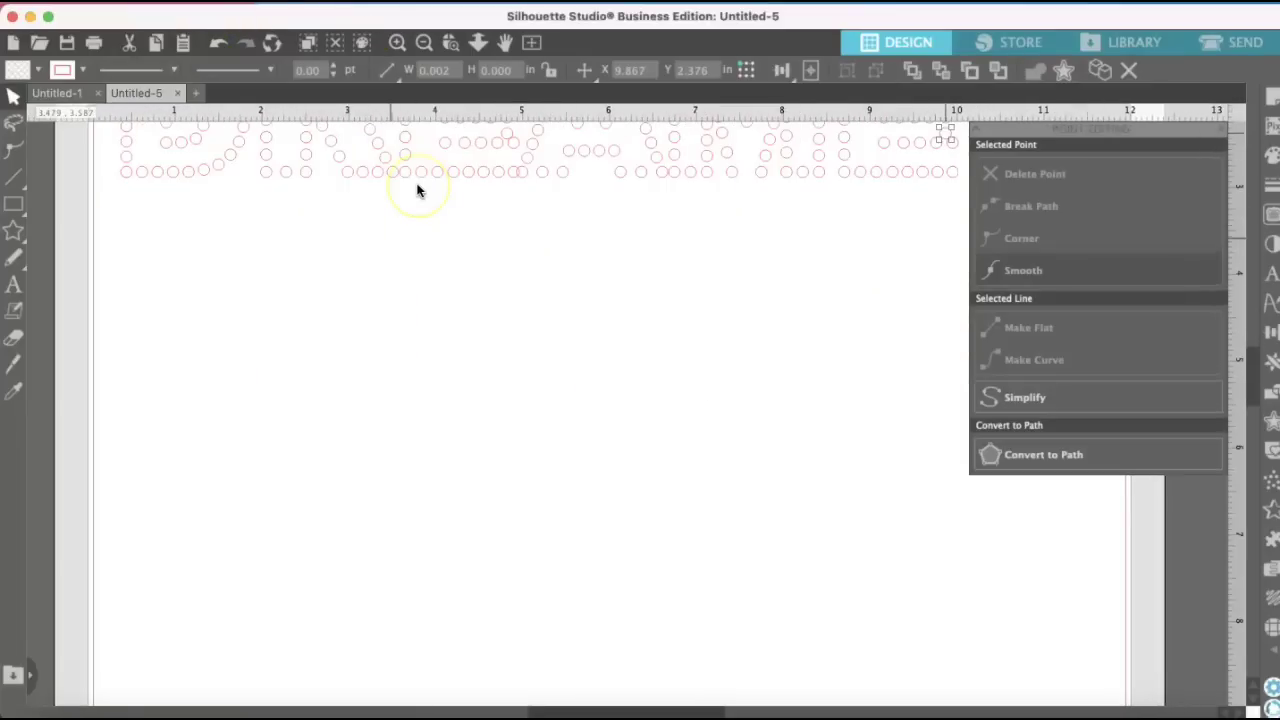
Select the DREAMER text and apply the Linear Fill rhinestone effect, trying Radial Fill before returning to Linear Fill.
left_click(423, 42)
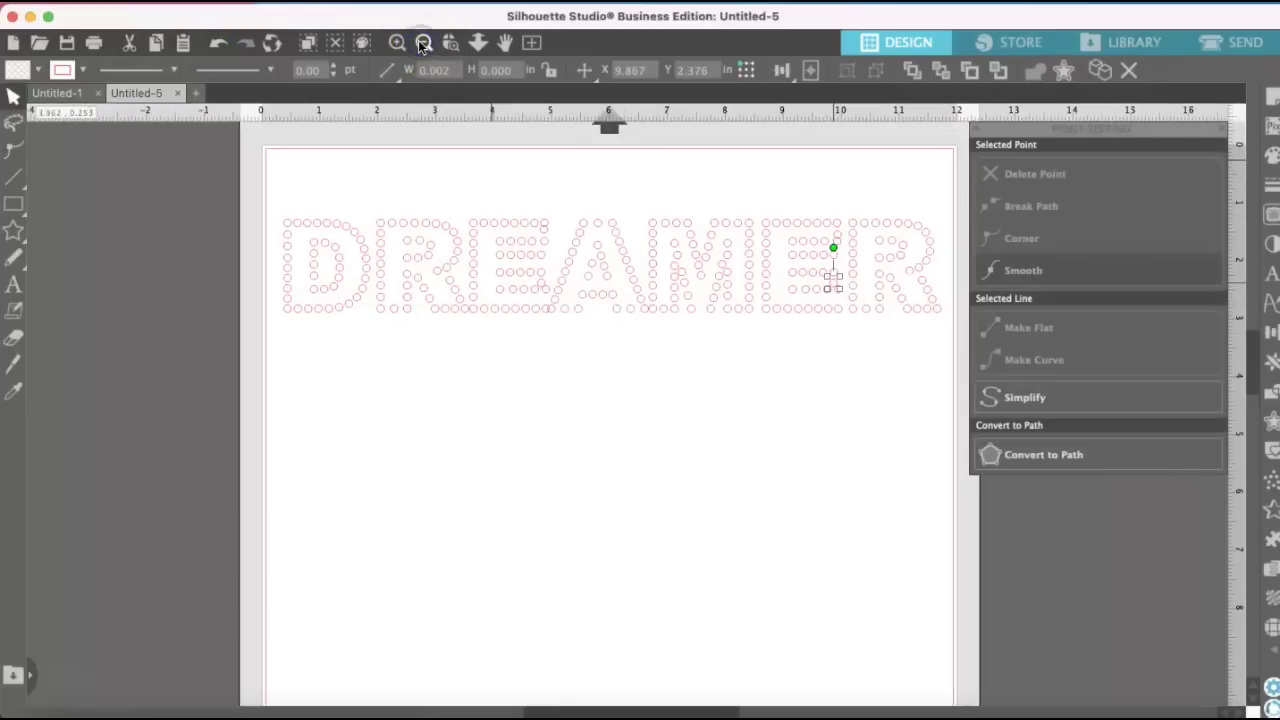
left_click(1222, 129)
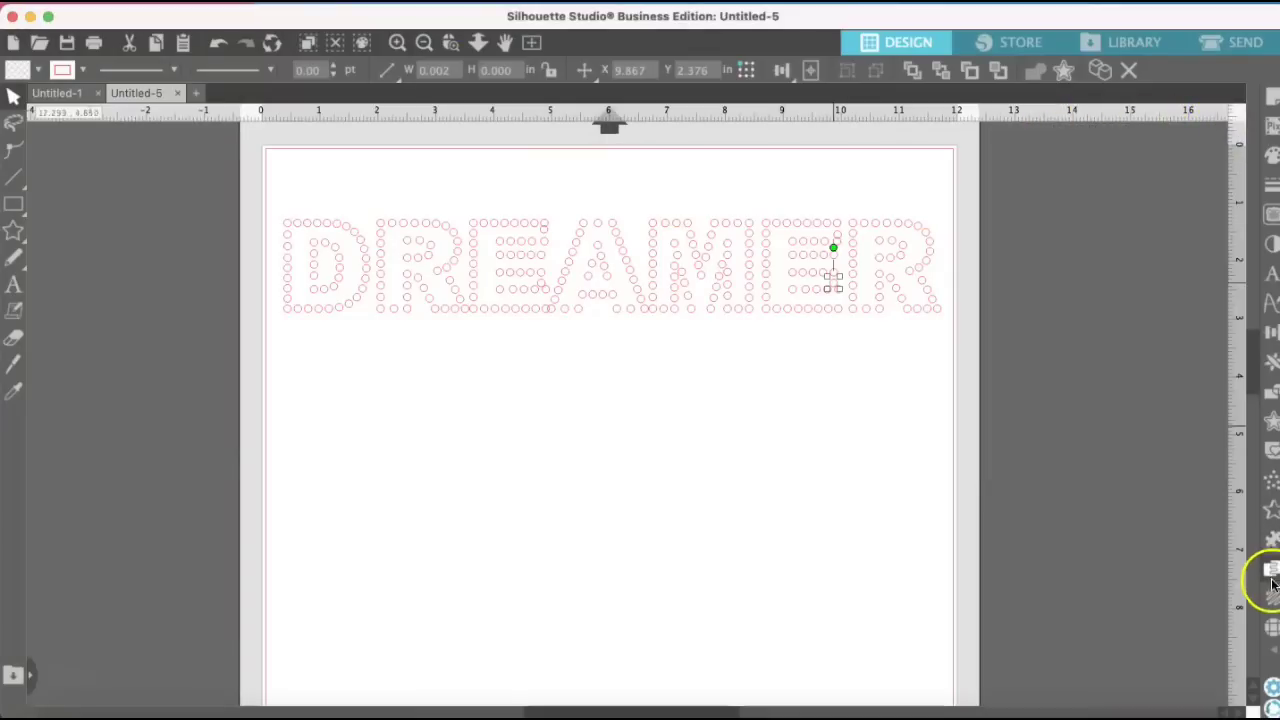
left_click(1270, 626)
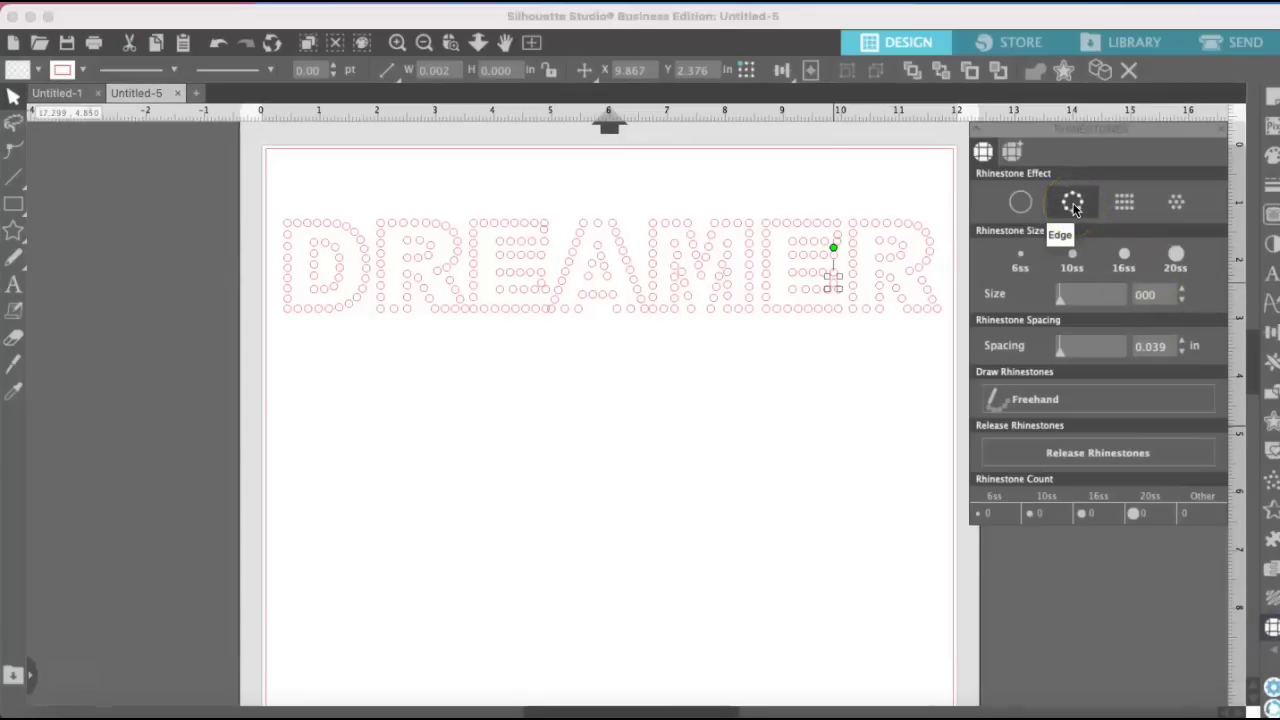
left_click(1124, 203)
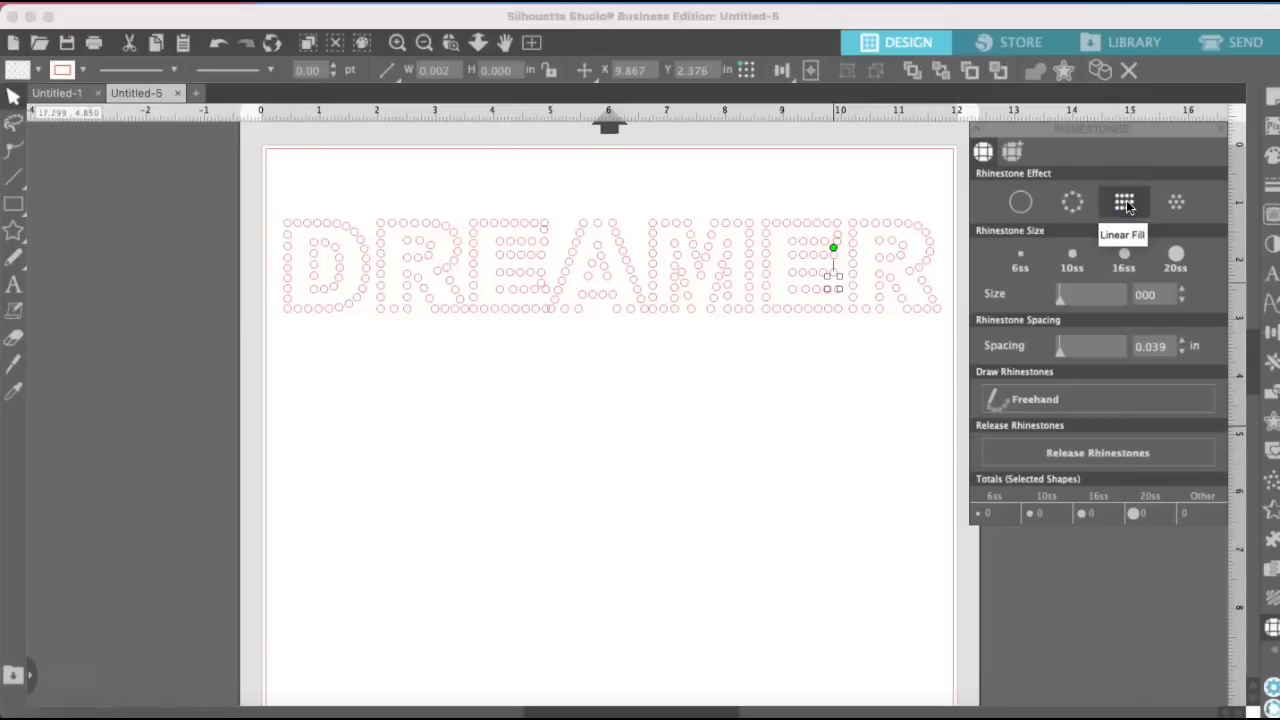
left_click(1023, 206)
left_click(894, 251)
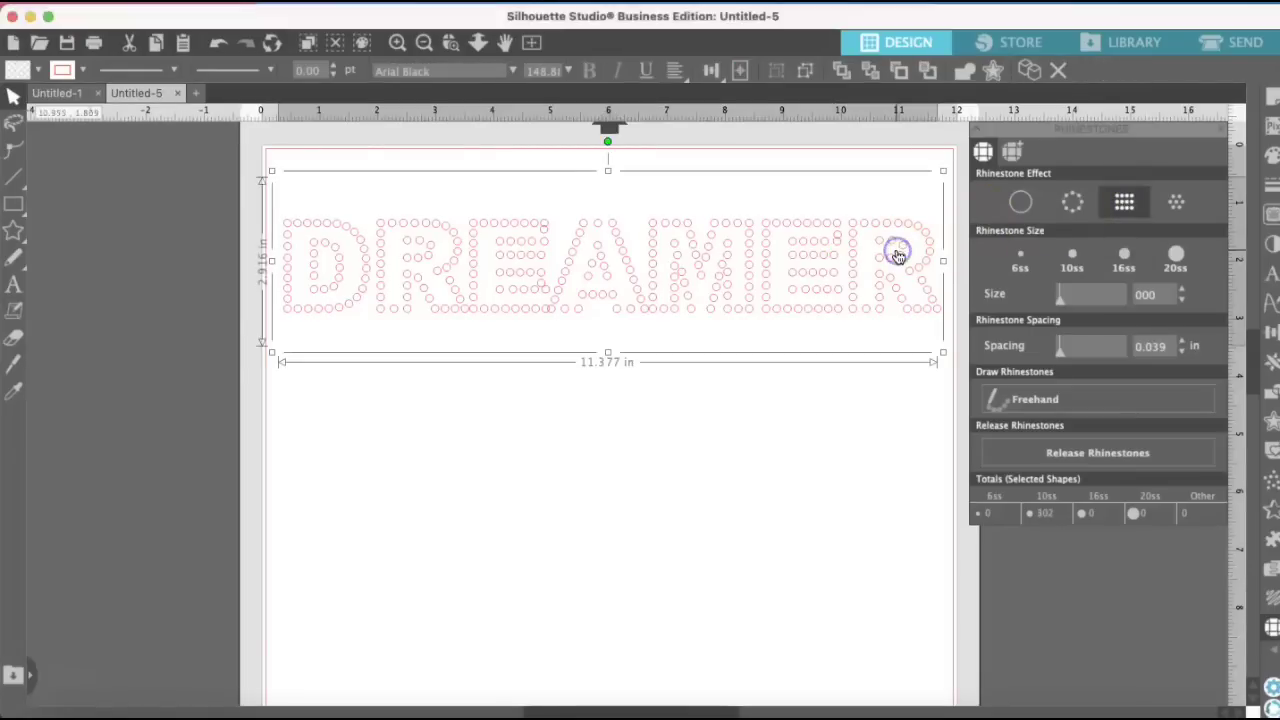
left_click(1067, 218)
left_click(1122, 202)
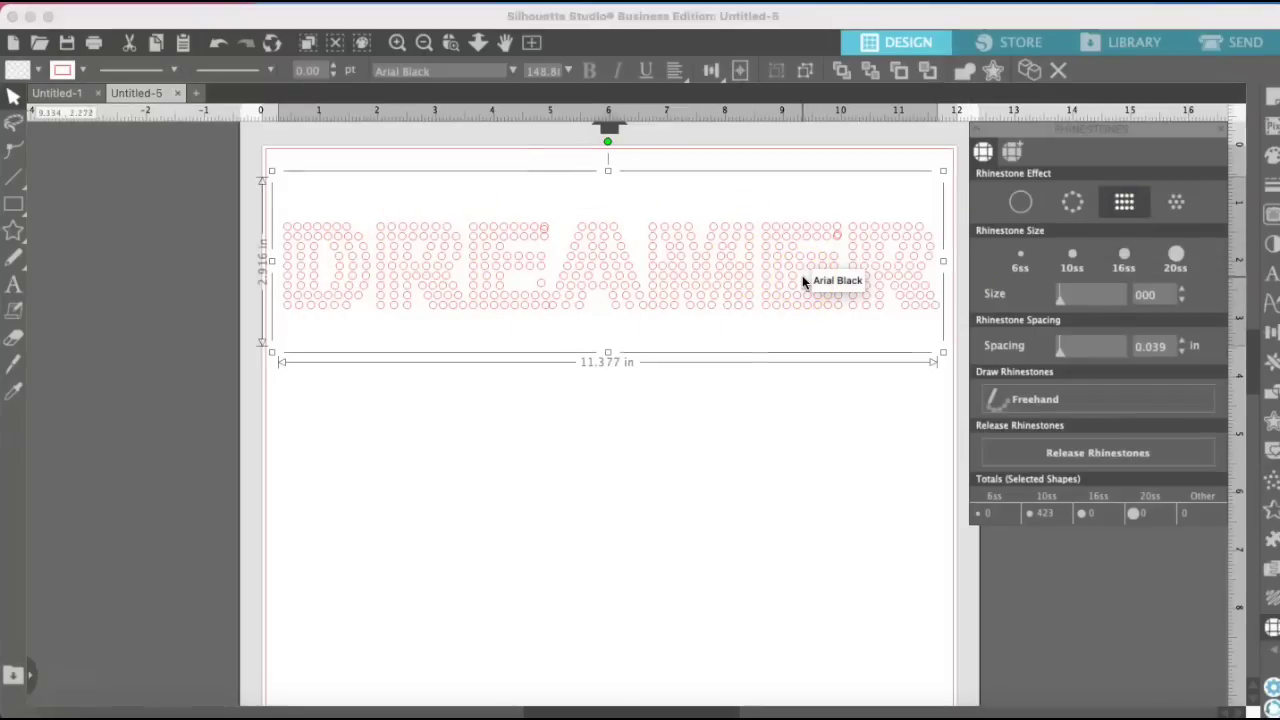
left_click(1175, 203)
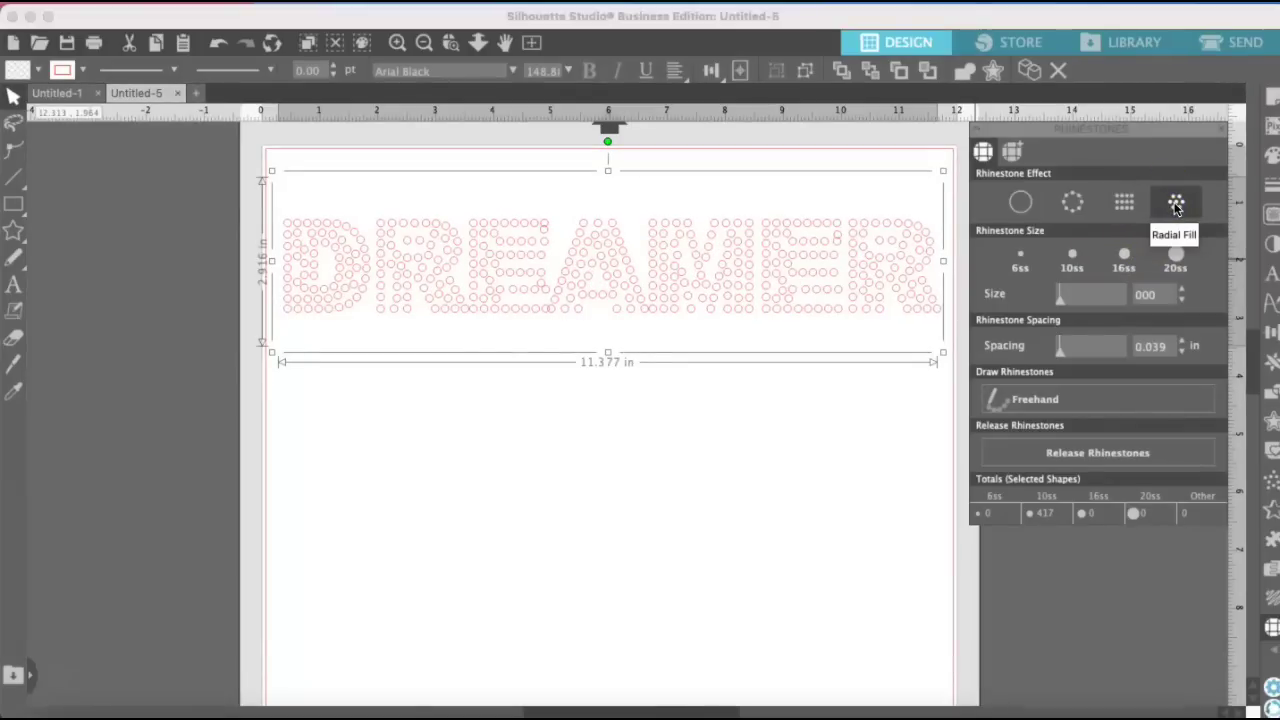
left_click(1120, 212)
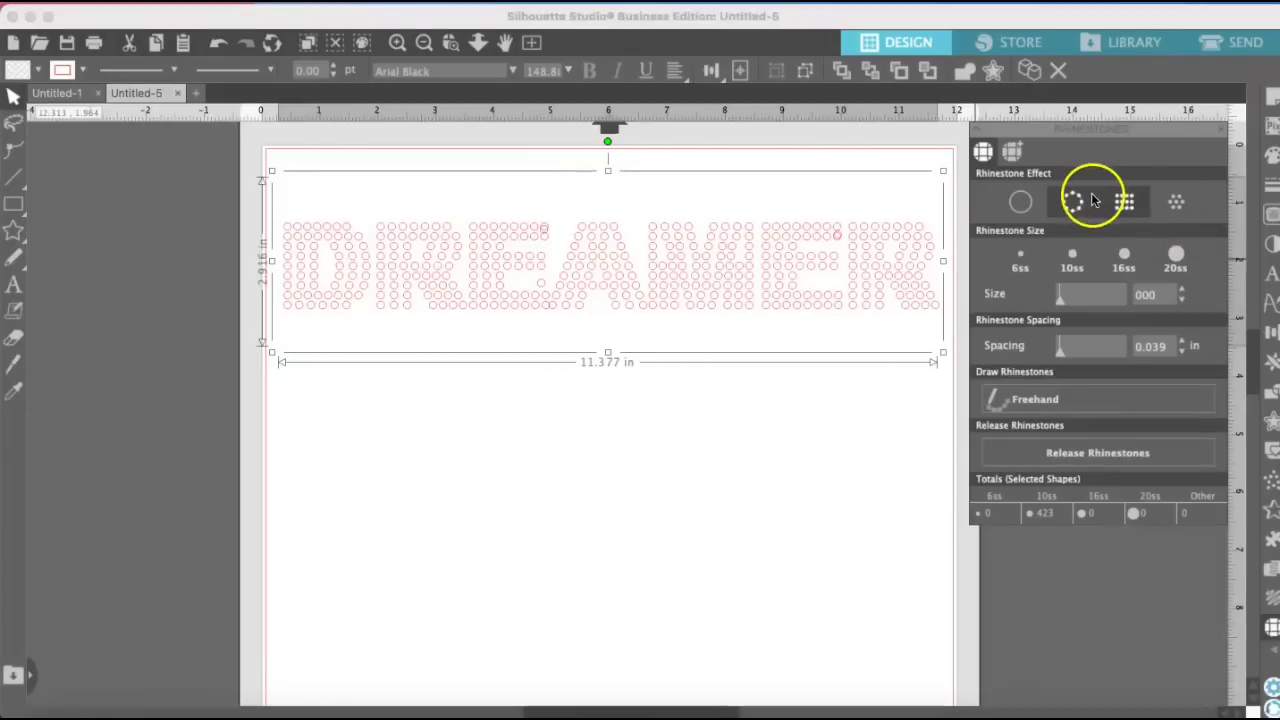
Delete the separately drawn single stones from the arms of the two E letters.
left_click(544, 228)
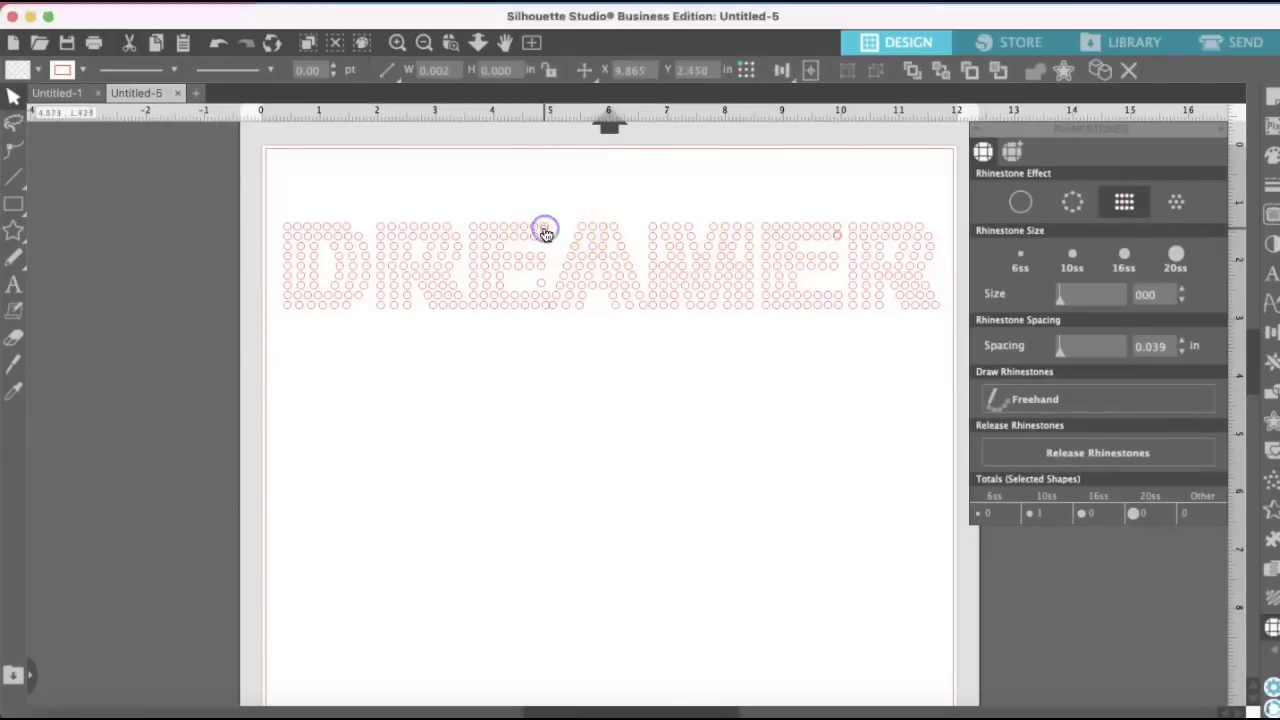
left_click(545, 234)
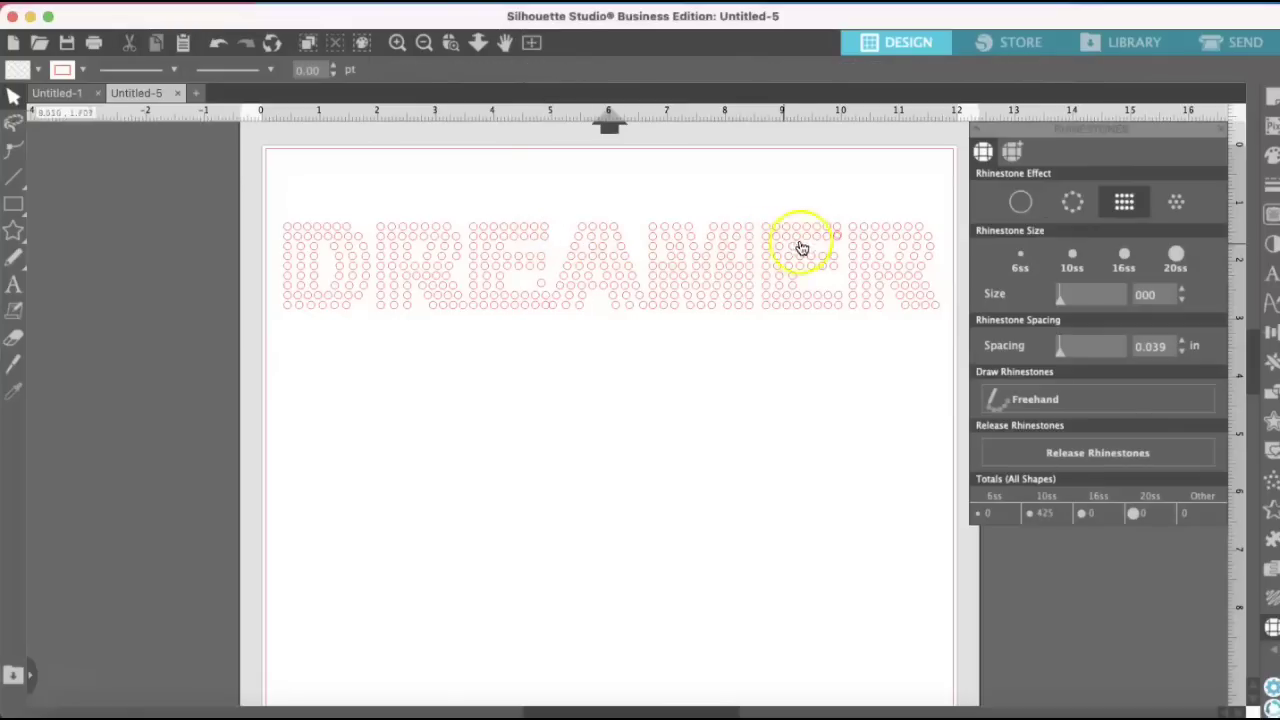
left_click(838, 245)
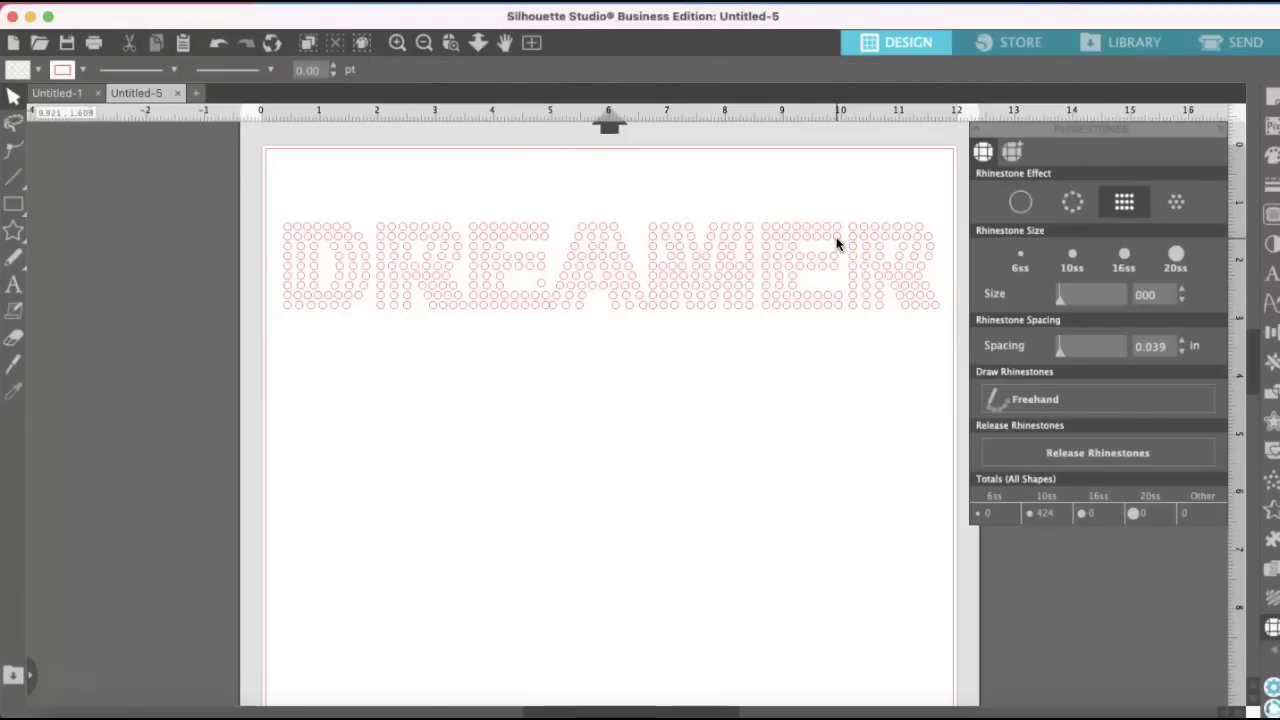
key("Delete")
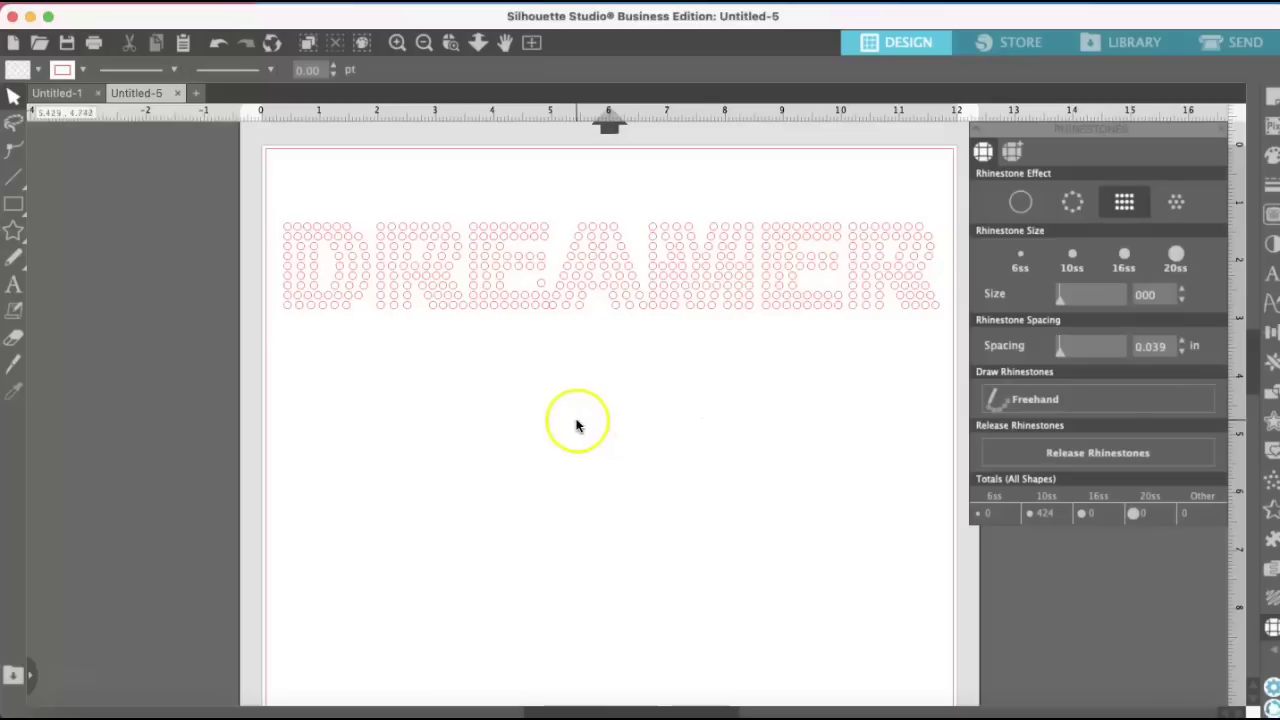
left_click(541, 284)
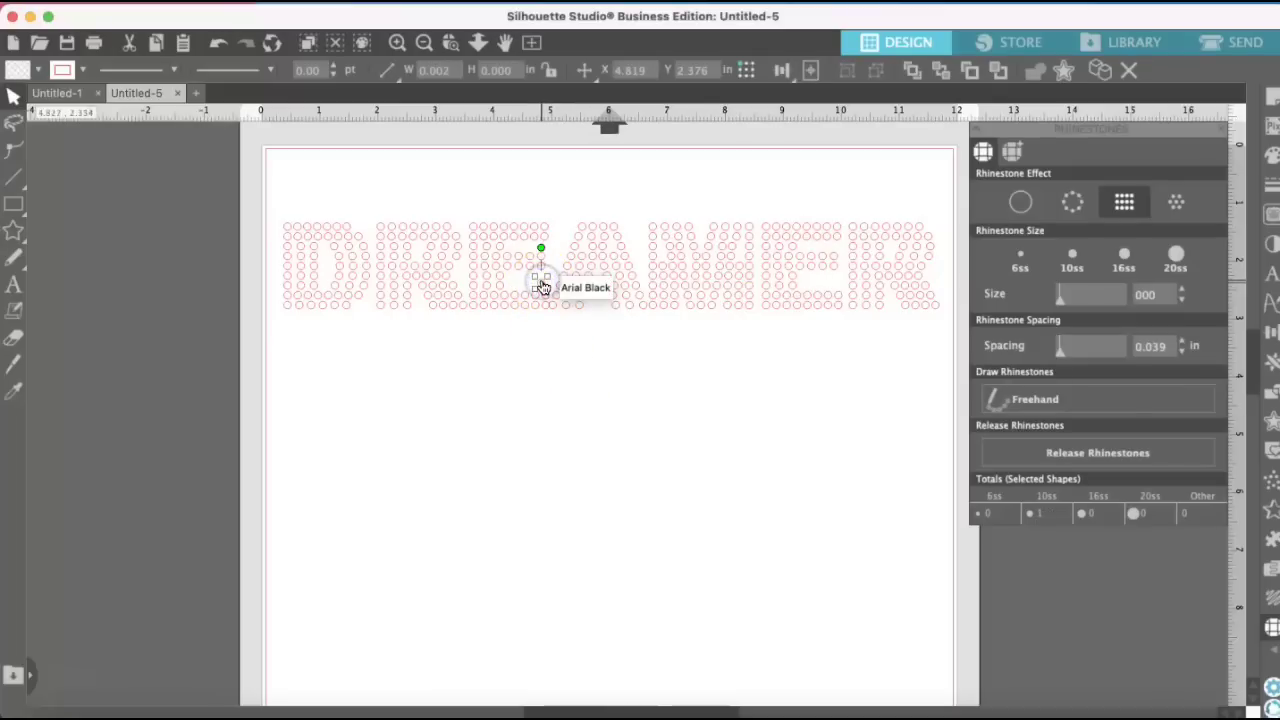
key("Delete")
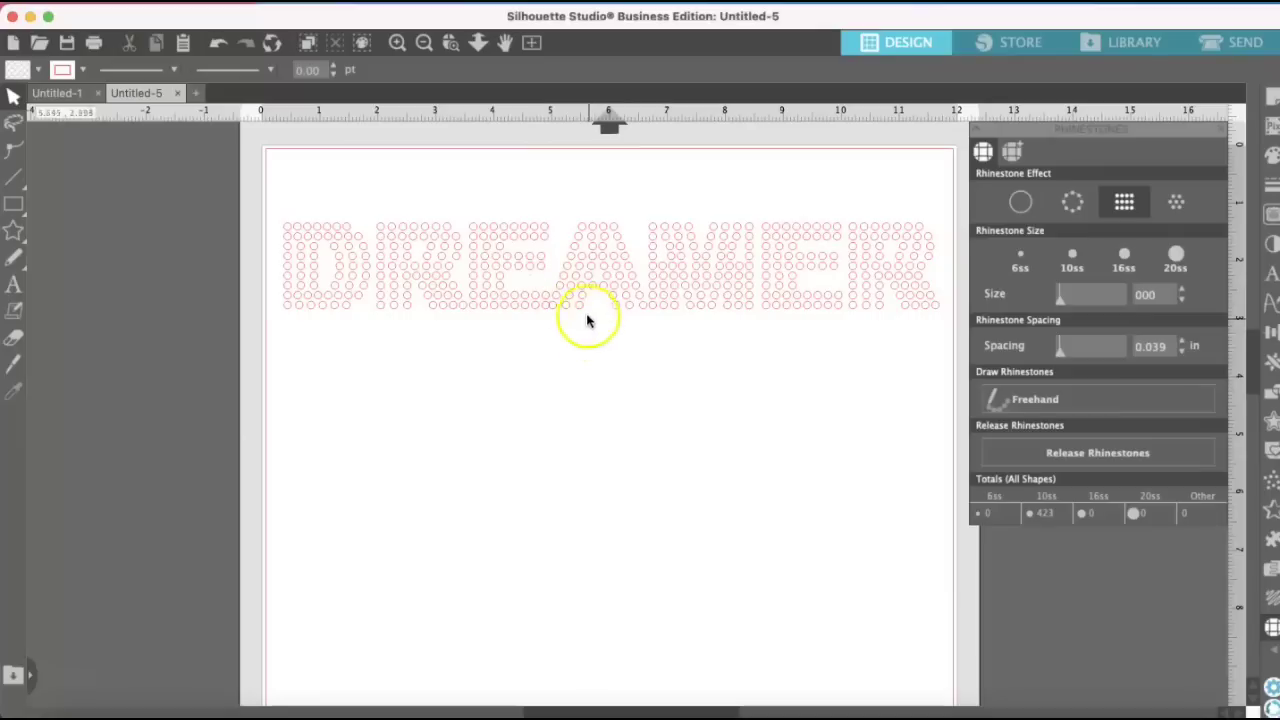
Set the DREAMER text's font size to 146 and shift the text slightly right and up on the page.
left_click(585, 284)
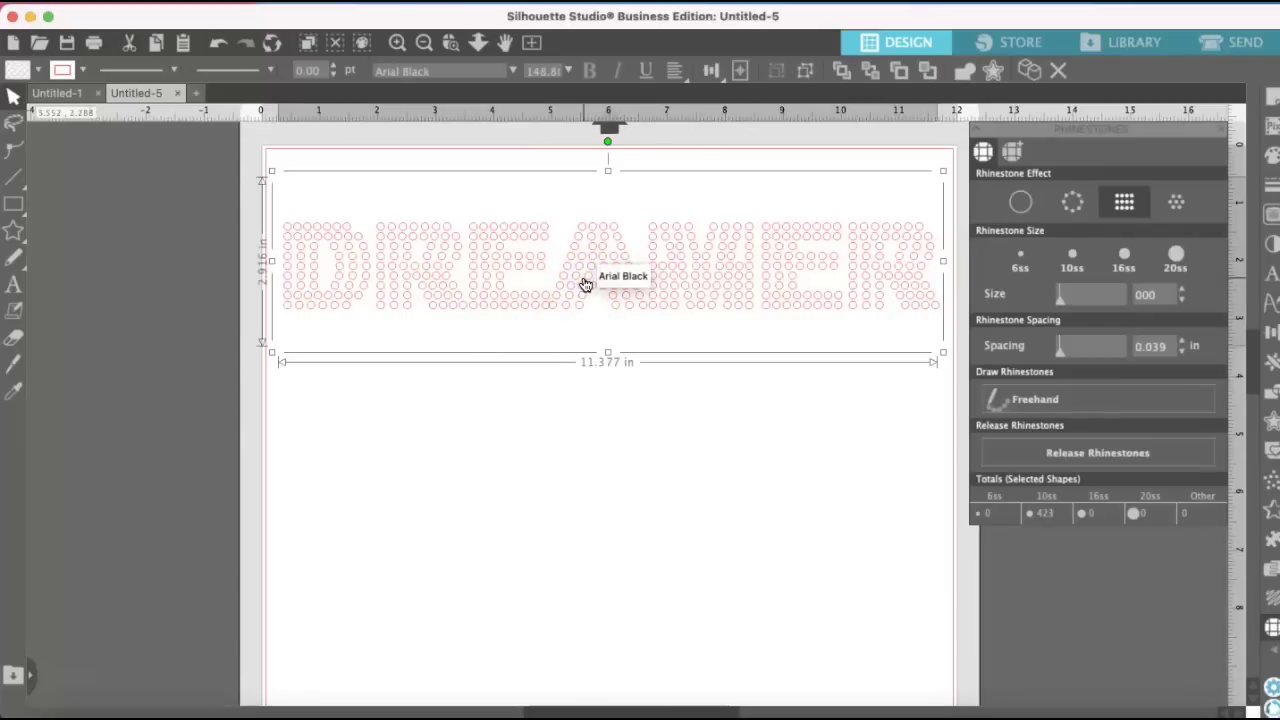
left_click(613, 293)
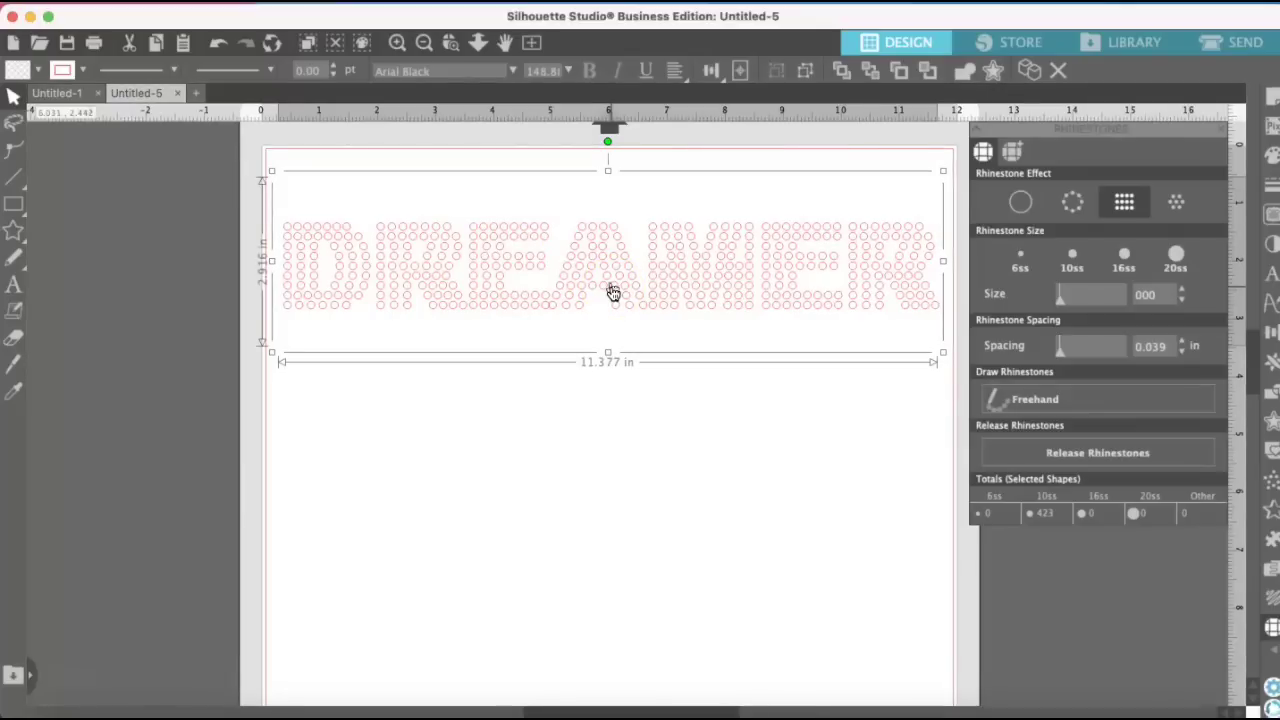
left_click(538, 71)
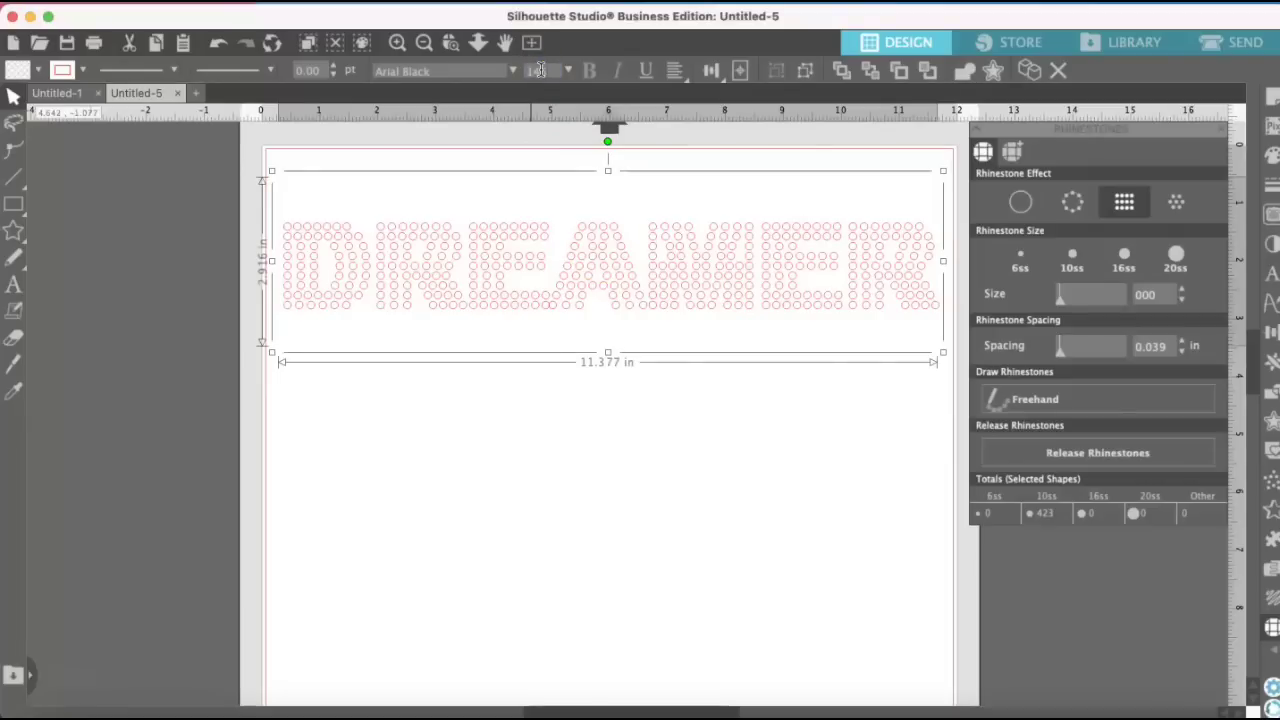
key("Return")
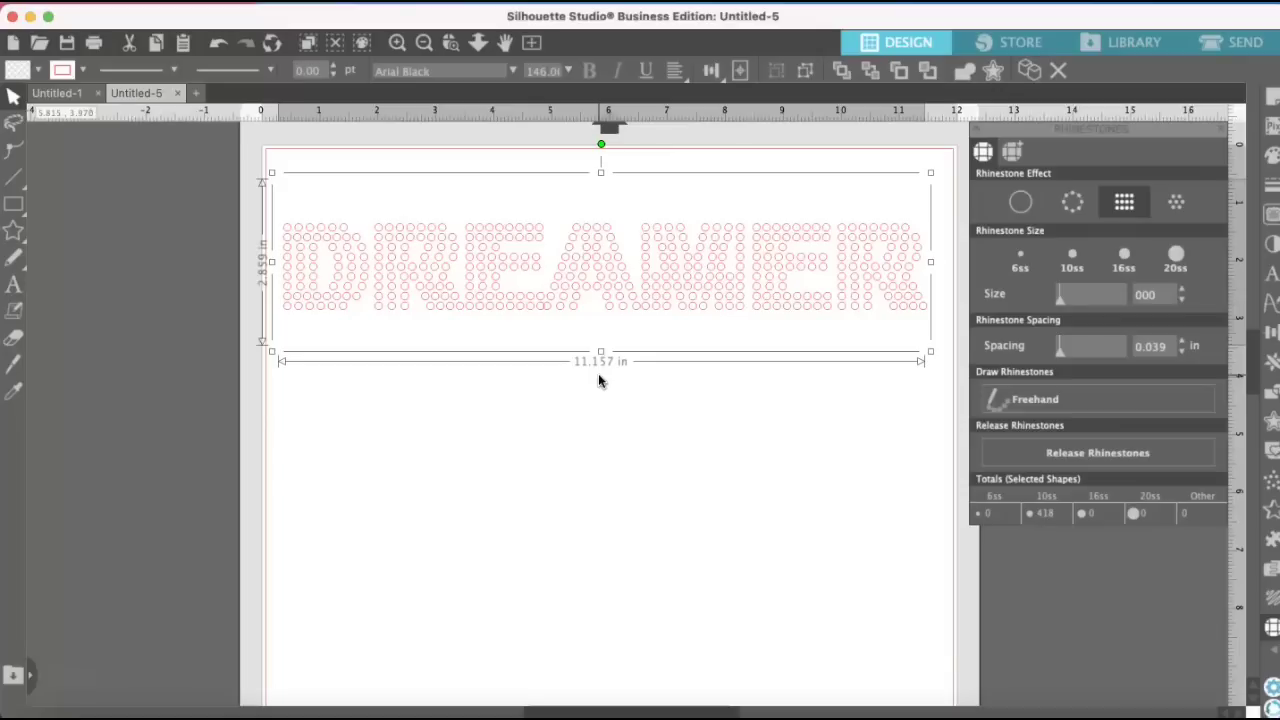
left_click(726, 343)
left_click_drag(686, 274, 701, 270)
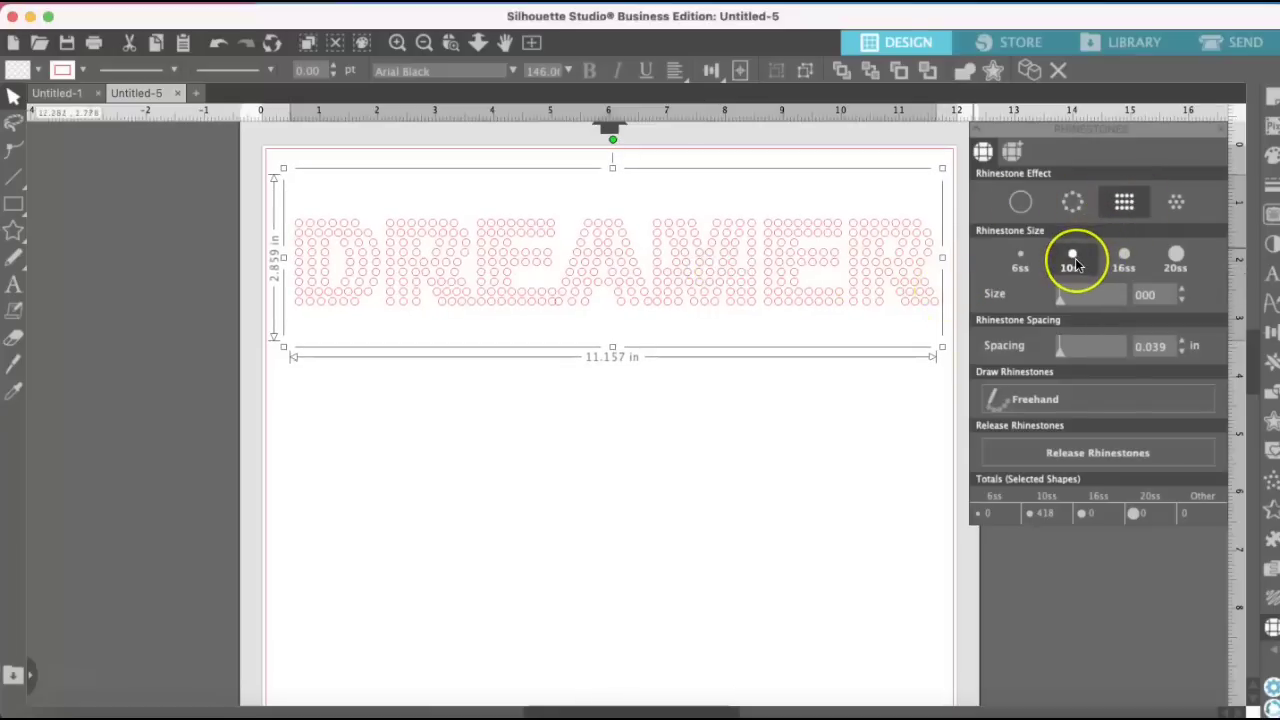
Draw two single 10ss stones freehand in the letter M, one in the gap of each vertical stem.
left_click(1124, 203)
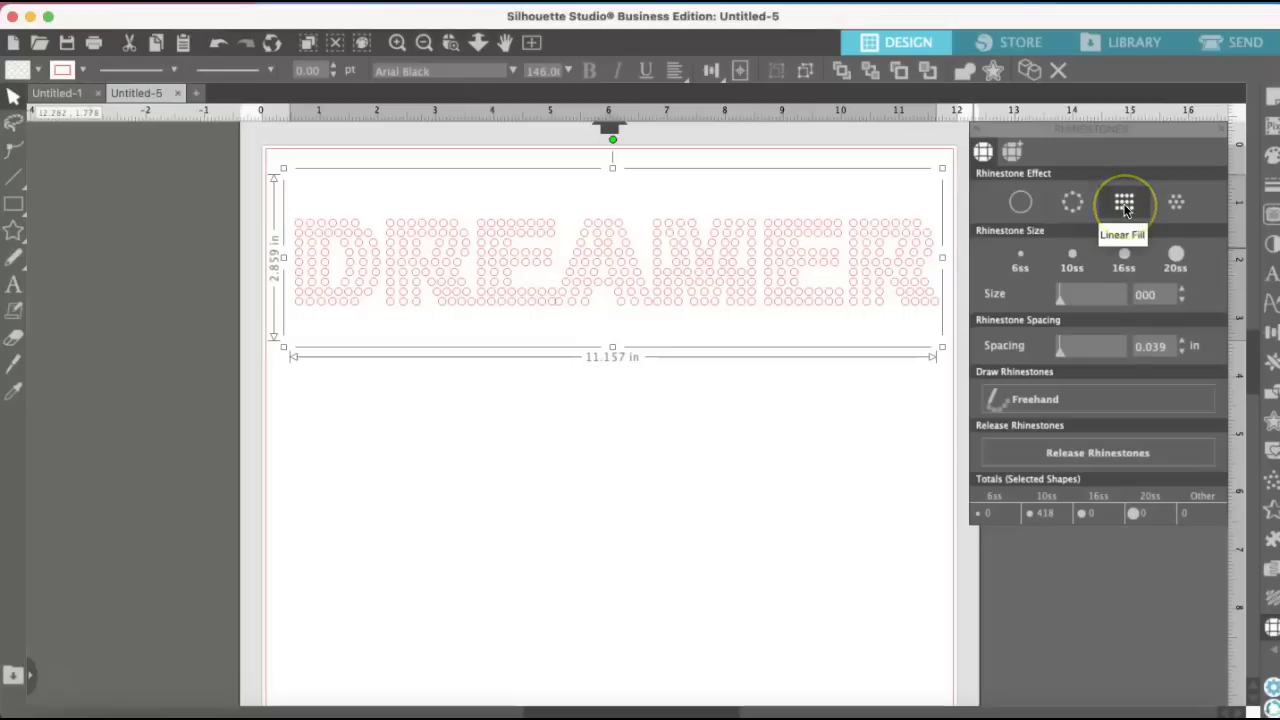
left_click(1109, 404)
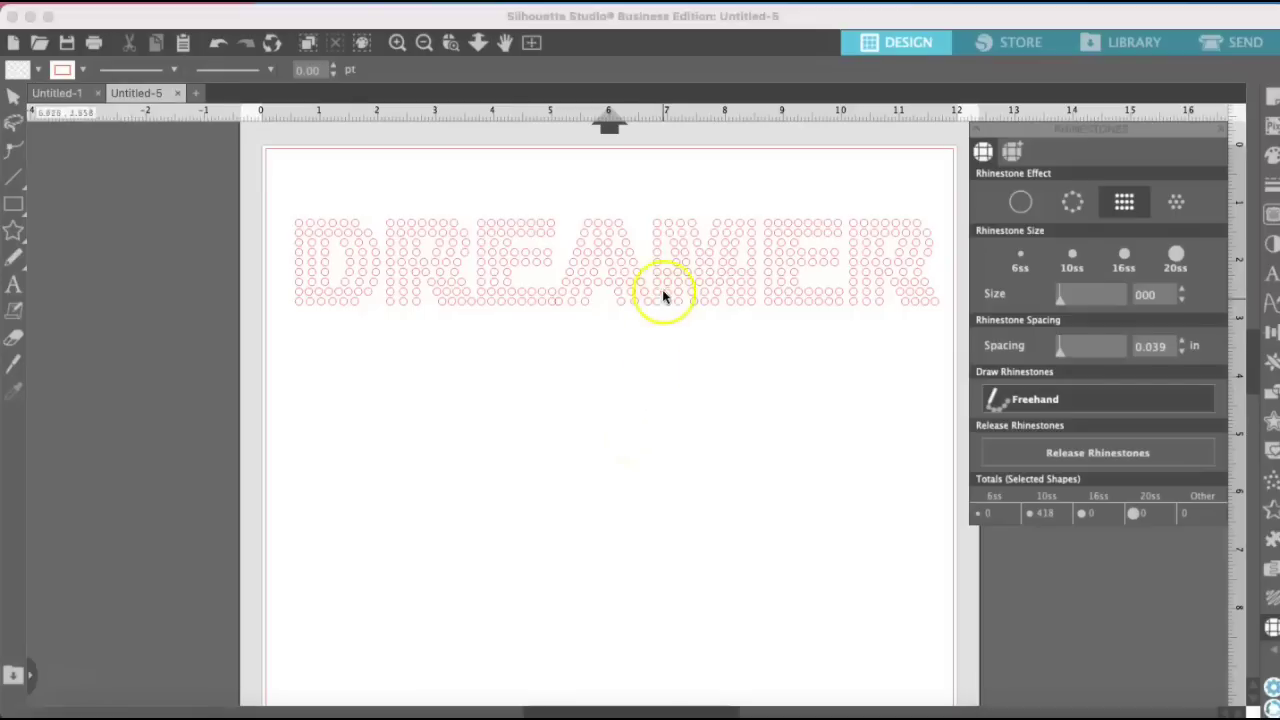
left_click(666, 259)
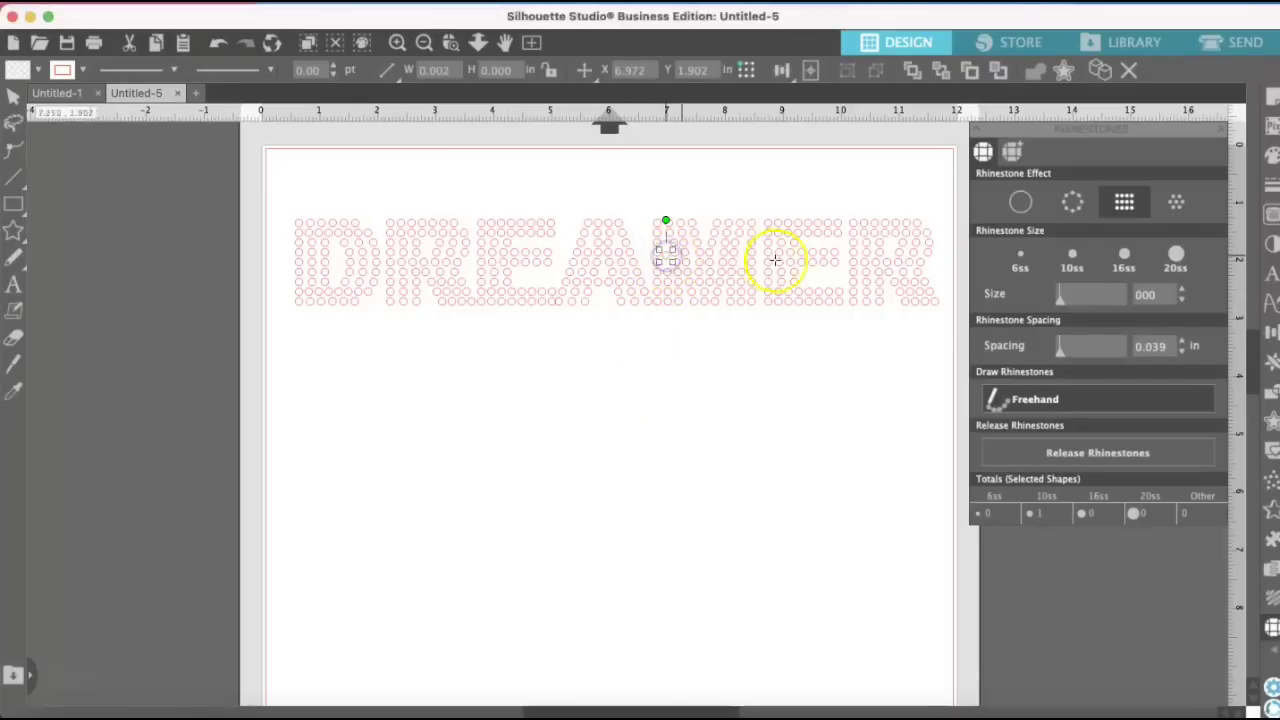
left_click(742, 257)
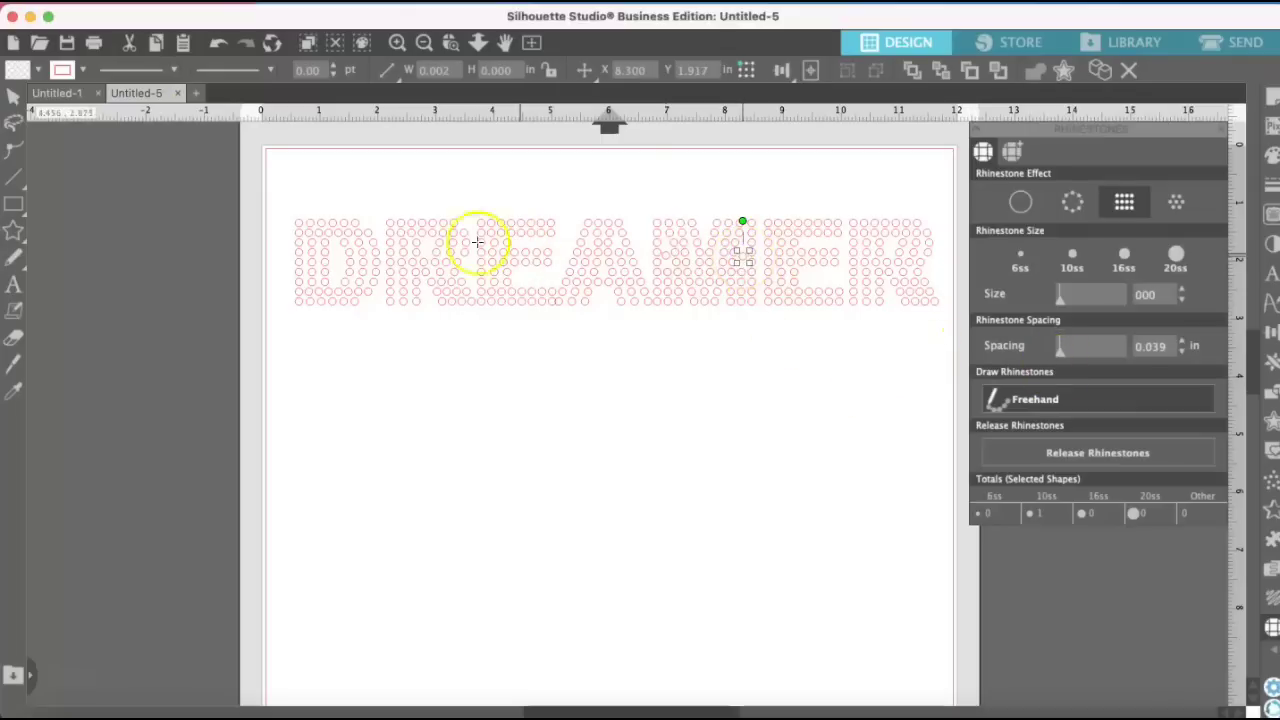
left_click(12, 97)
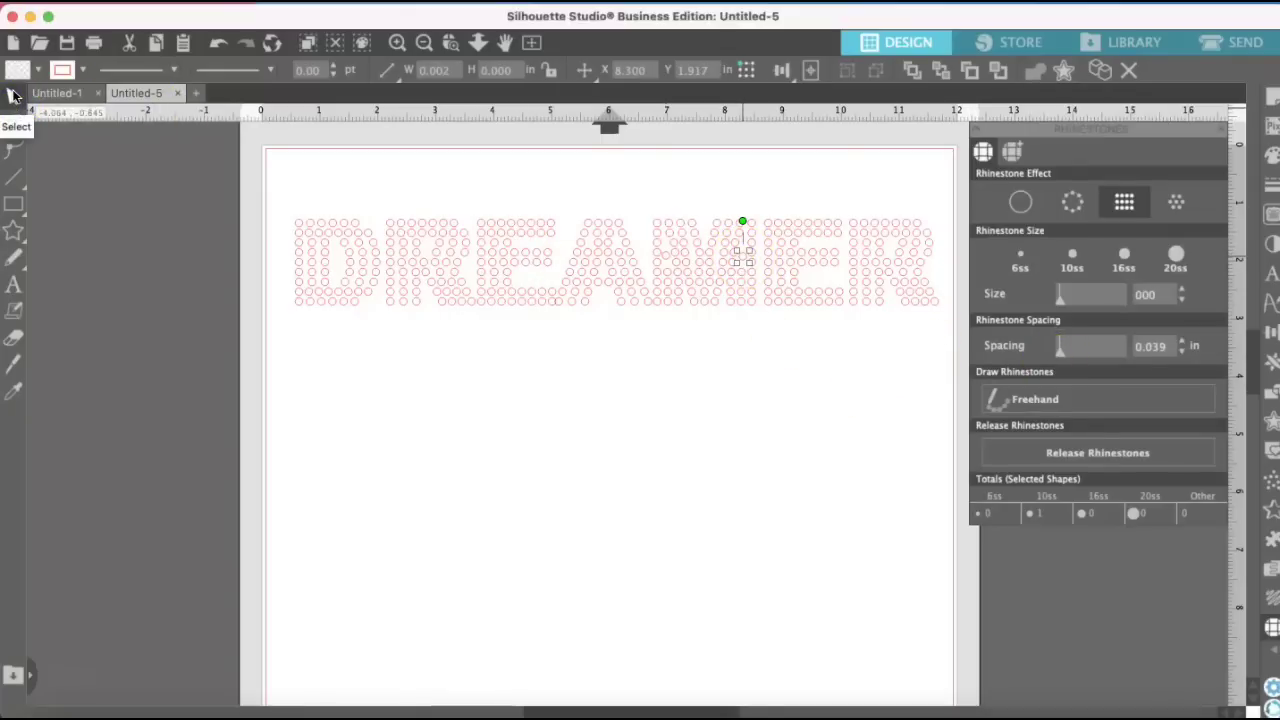
left_click(698, 360)
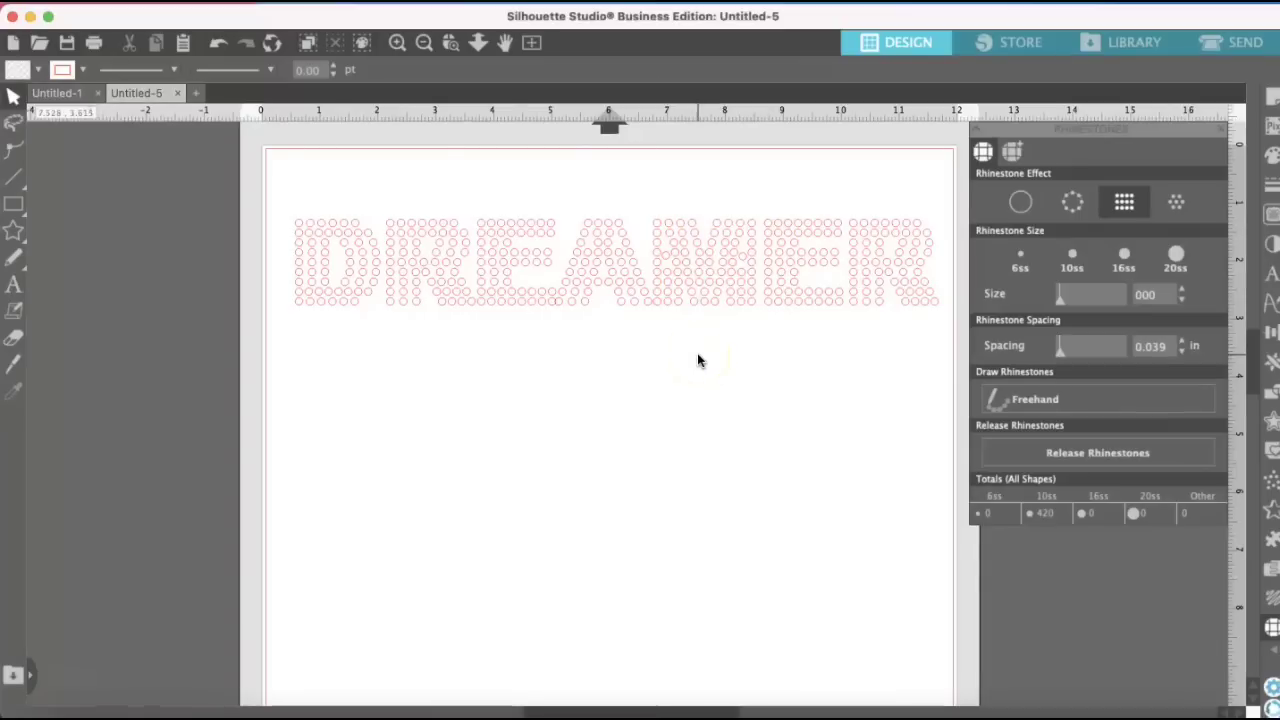
Draw a second pair of single stones freehand in the M, one just below each previously added stone.
left_click(674, 289)
left_click(1076, 393)
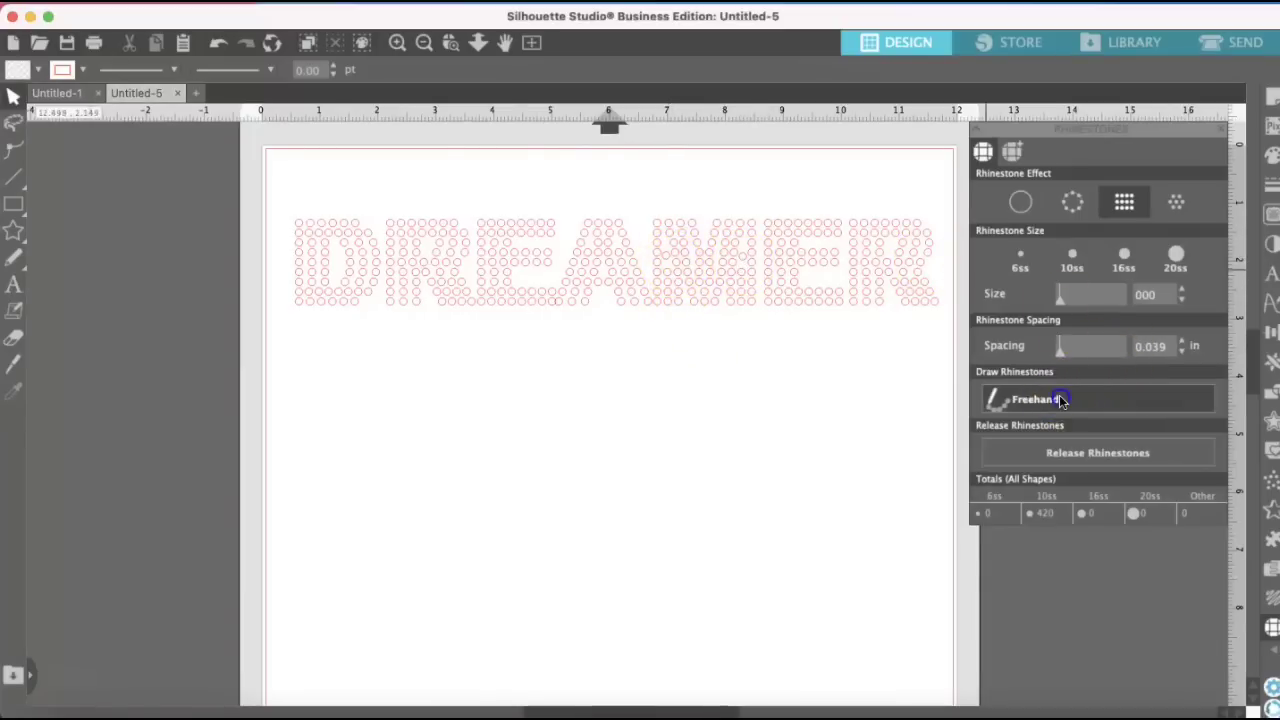
left_click(664, 262)
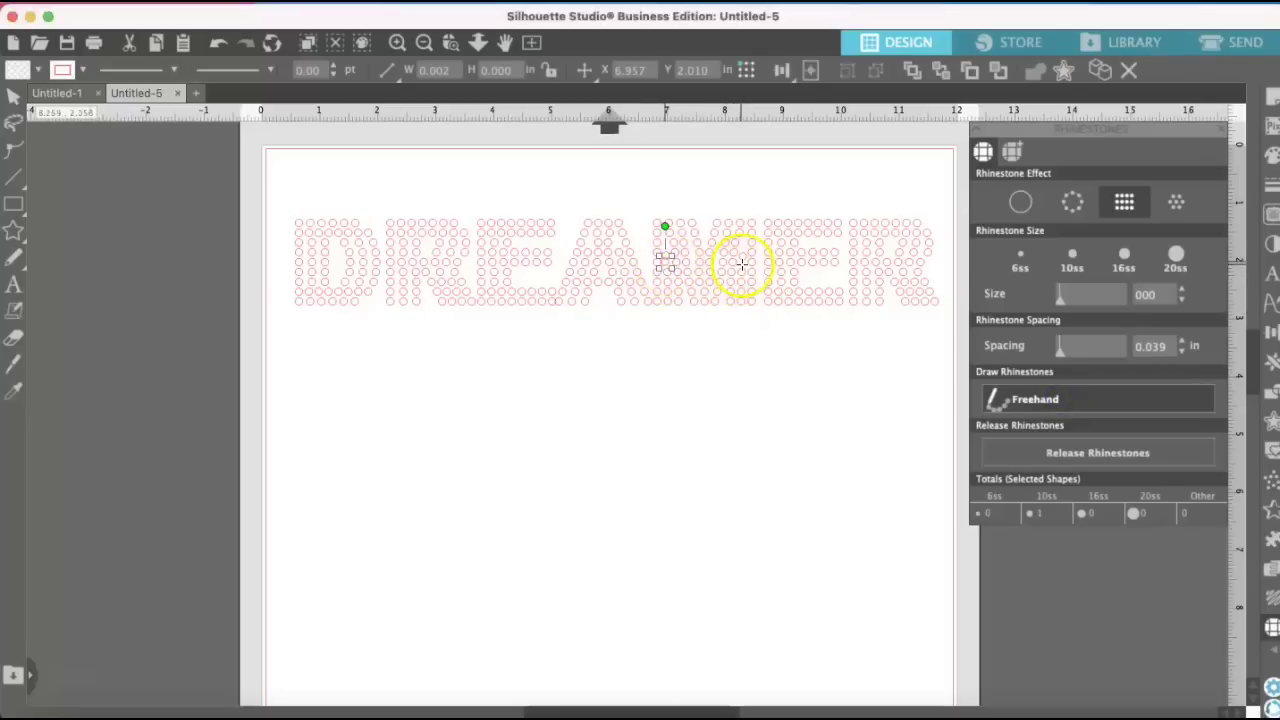
left_click(743, 263)
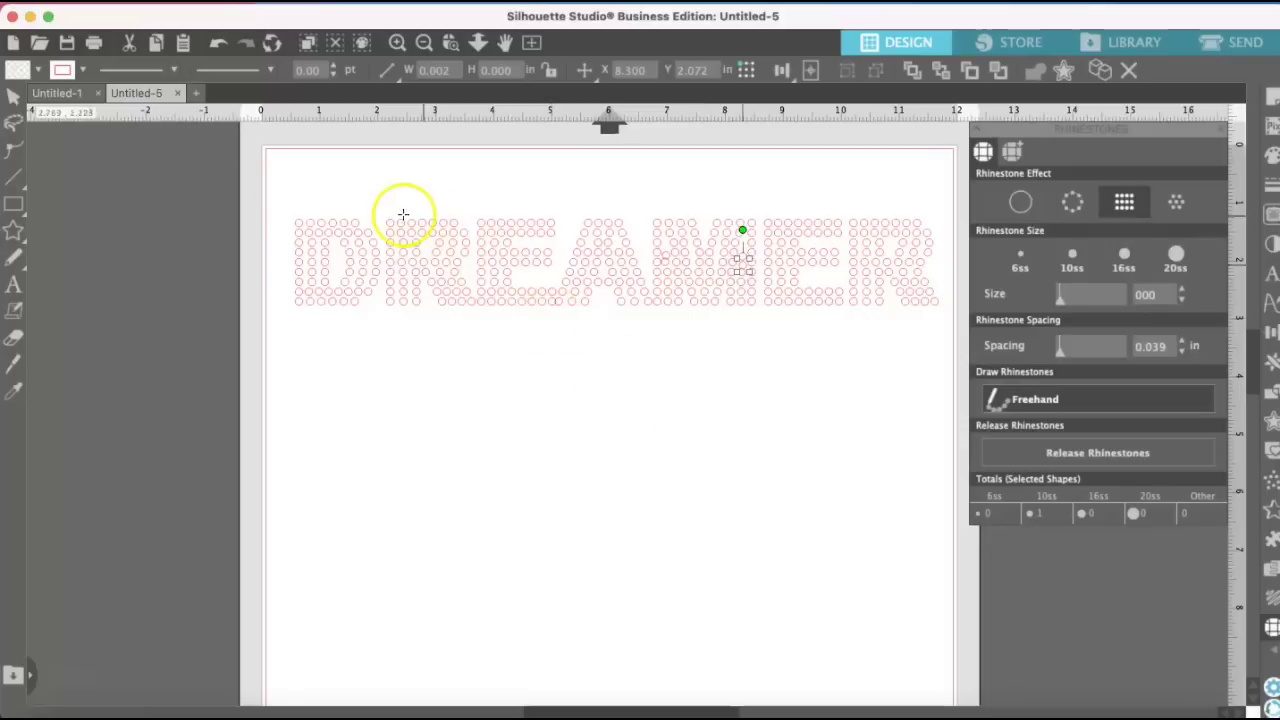
left_click(13, 95)
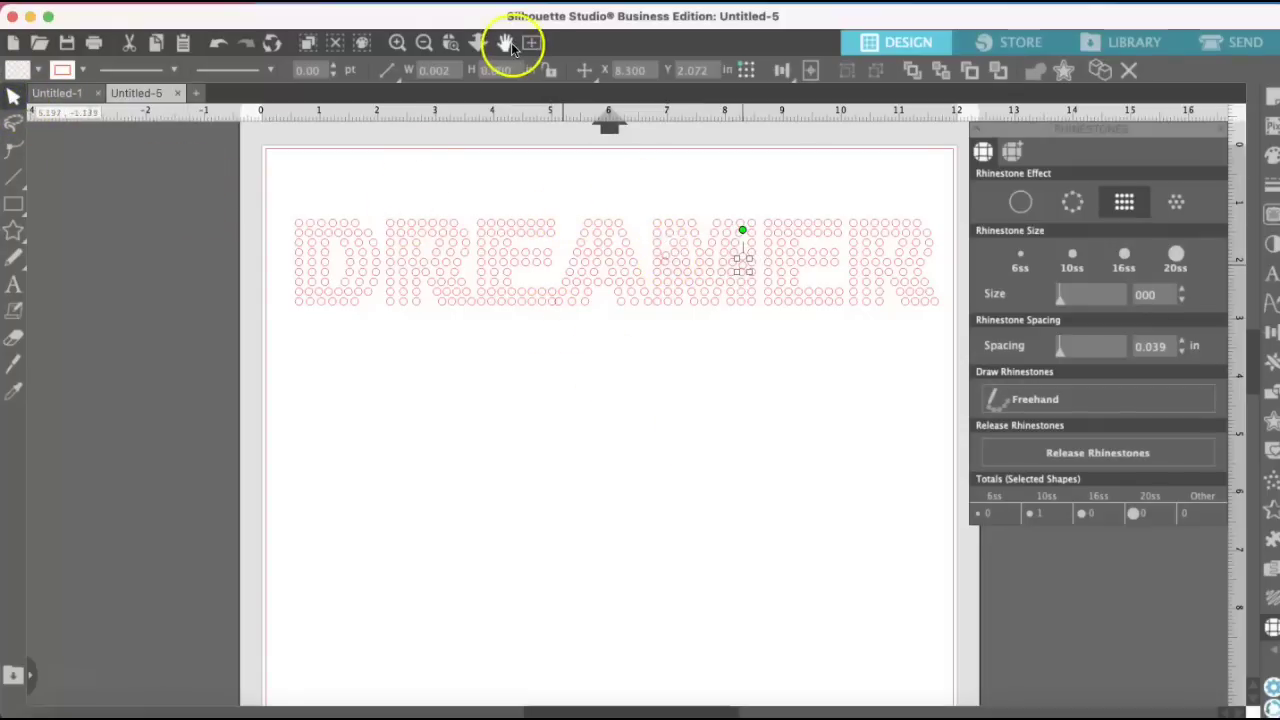
Reposition the added stones in the M's left stem to space them apart, trying point editing on the lower one.
left_click(397, 42)
left_click(397, 42)
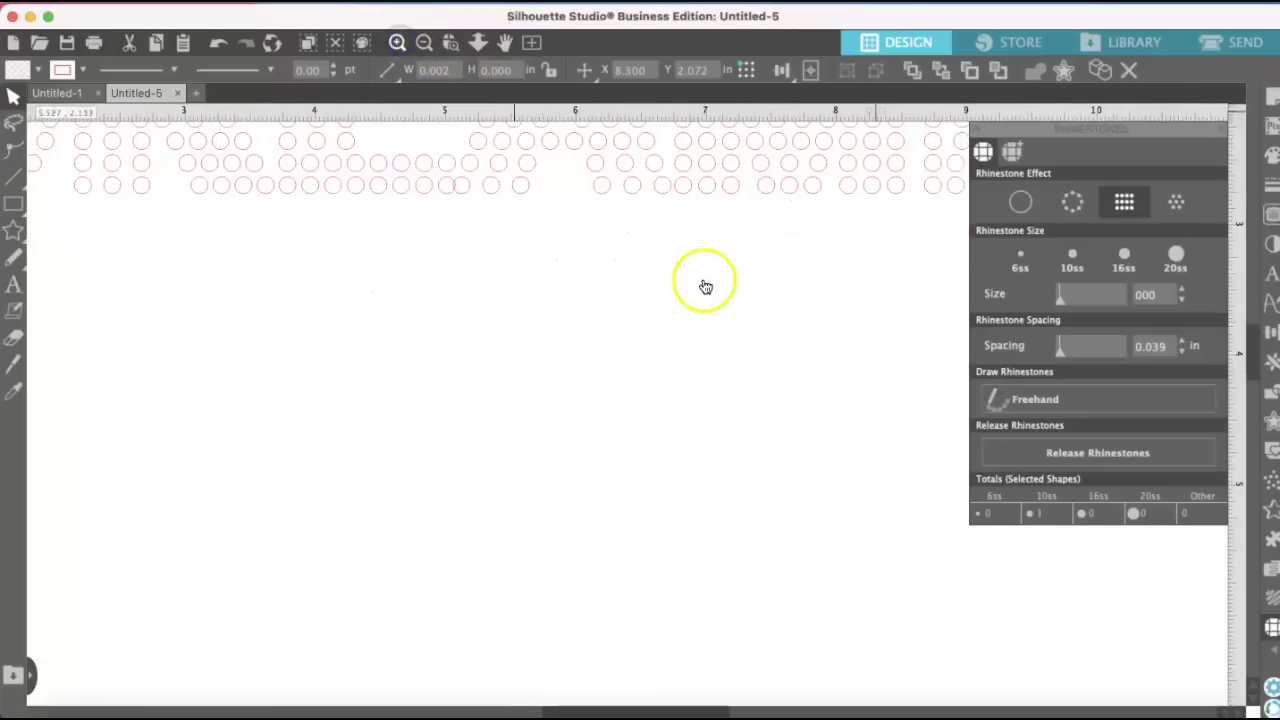
scroll(720, 268, "up", 5)
scroll(720, 268, "right", 4)
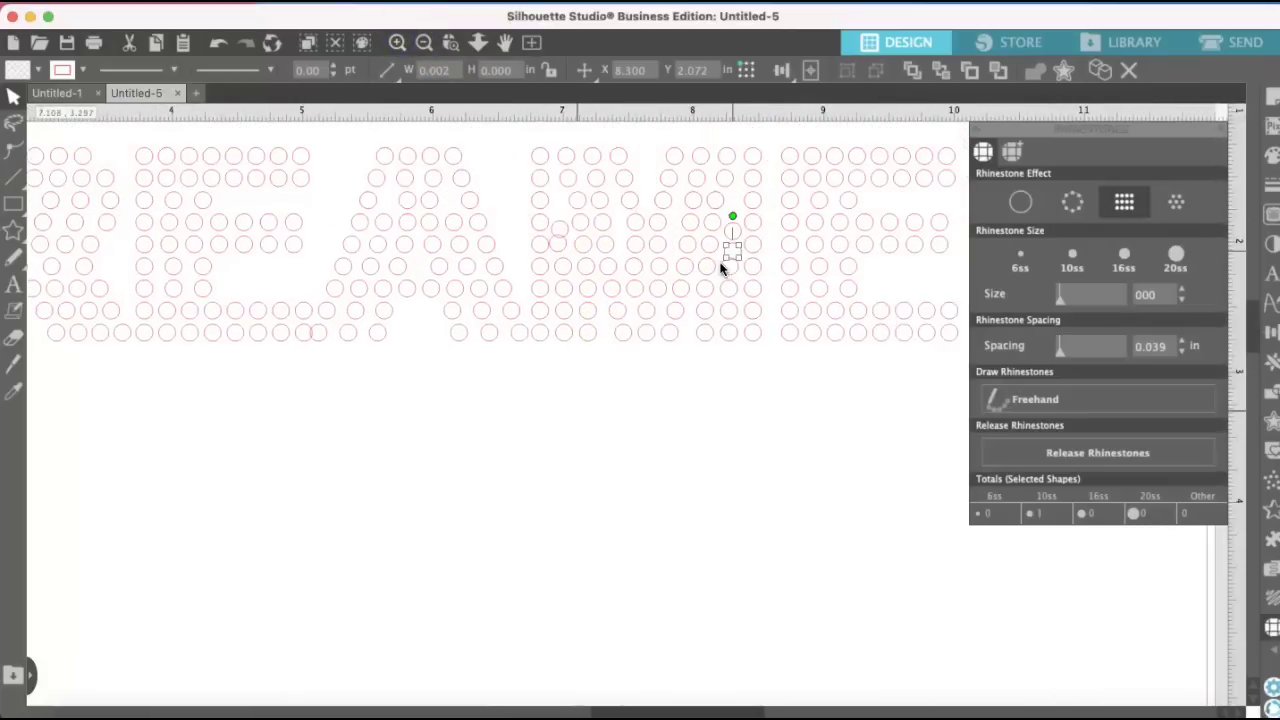
scroll(720, 268, "up", 3)
scroll(720, 268, "right", 2)
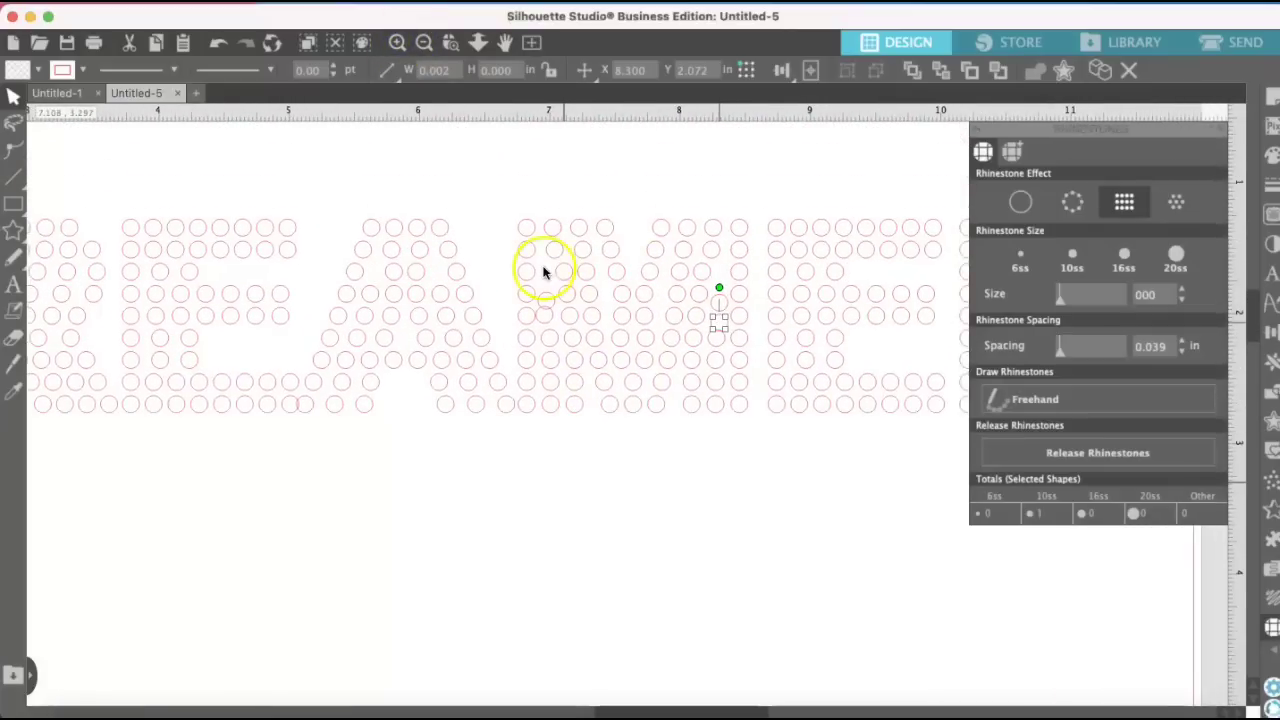
left_click(538, 326)
left_click_drag(541, 313, 541, 310)
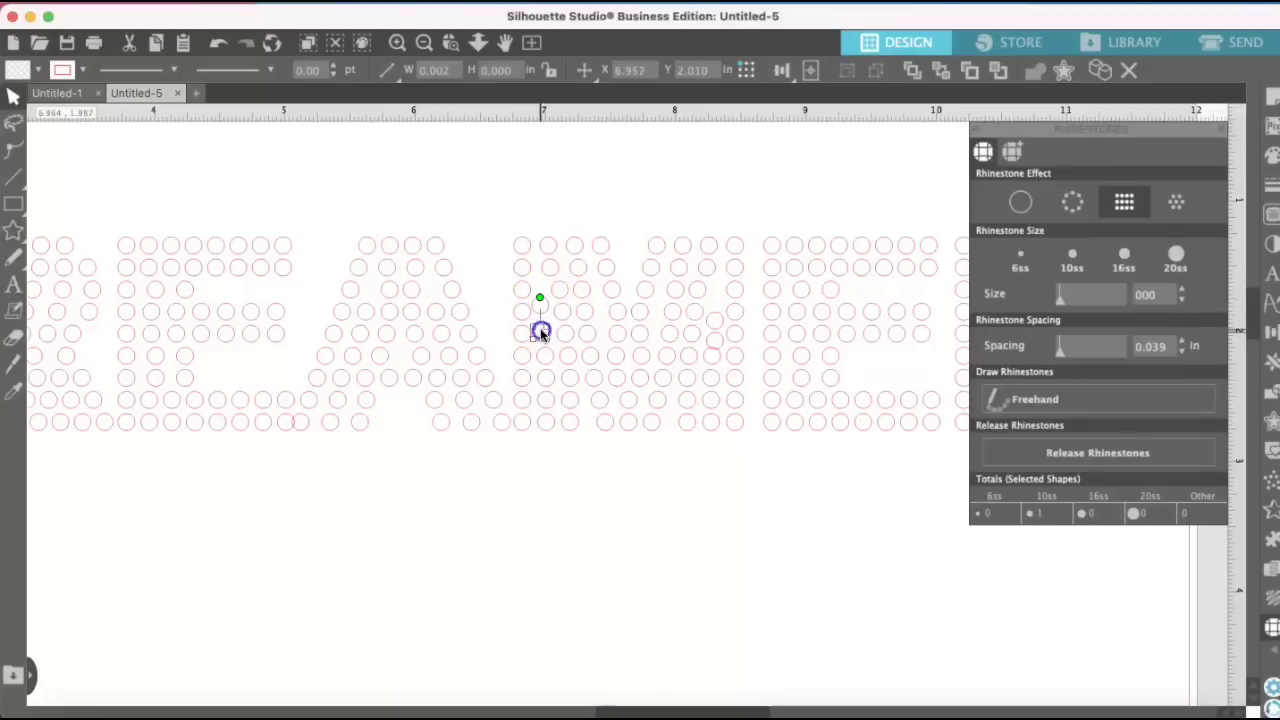
double_click(540, 328)
left_click_drag(543, 329, 538, 343)
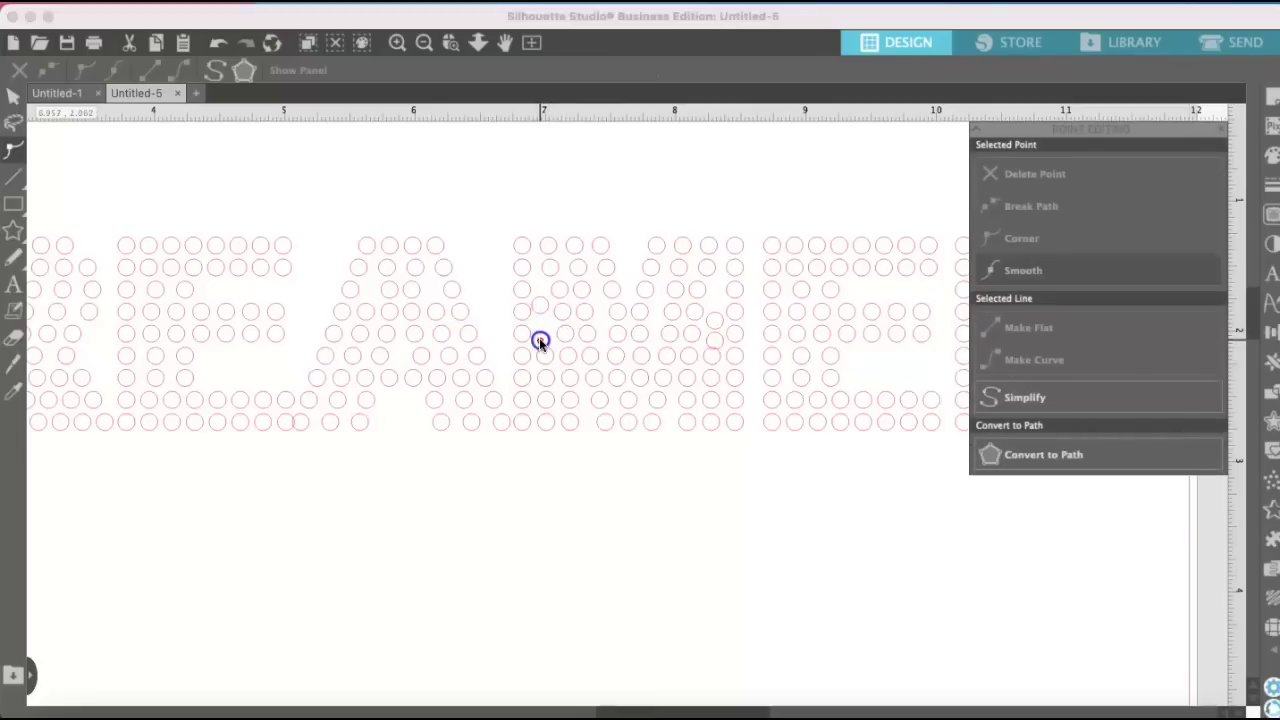
left_click(539, 341)
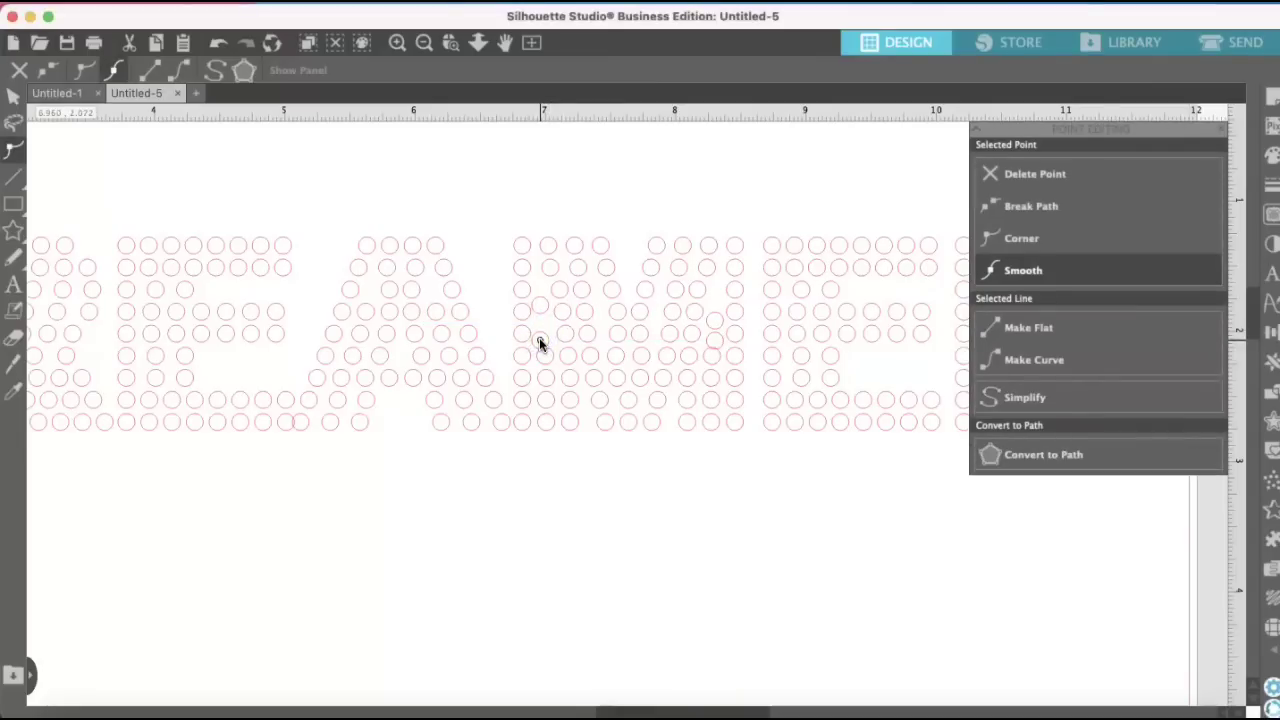
double_click(540, 341)
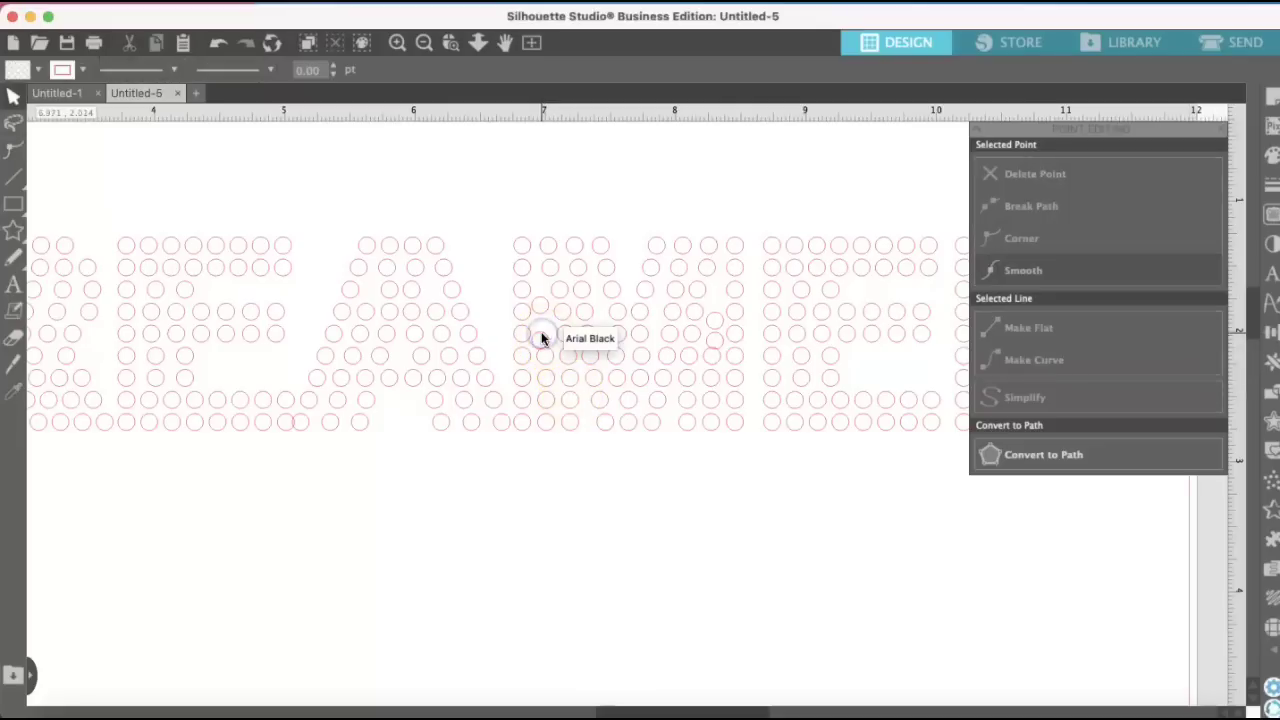
left_click(541, 341)
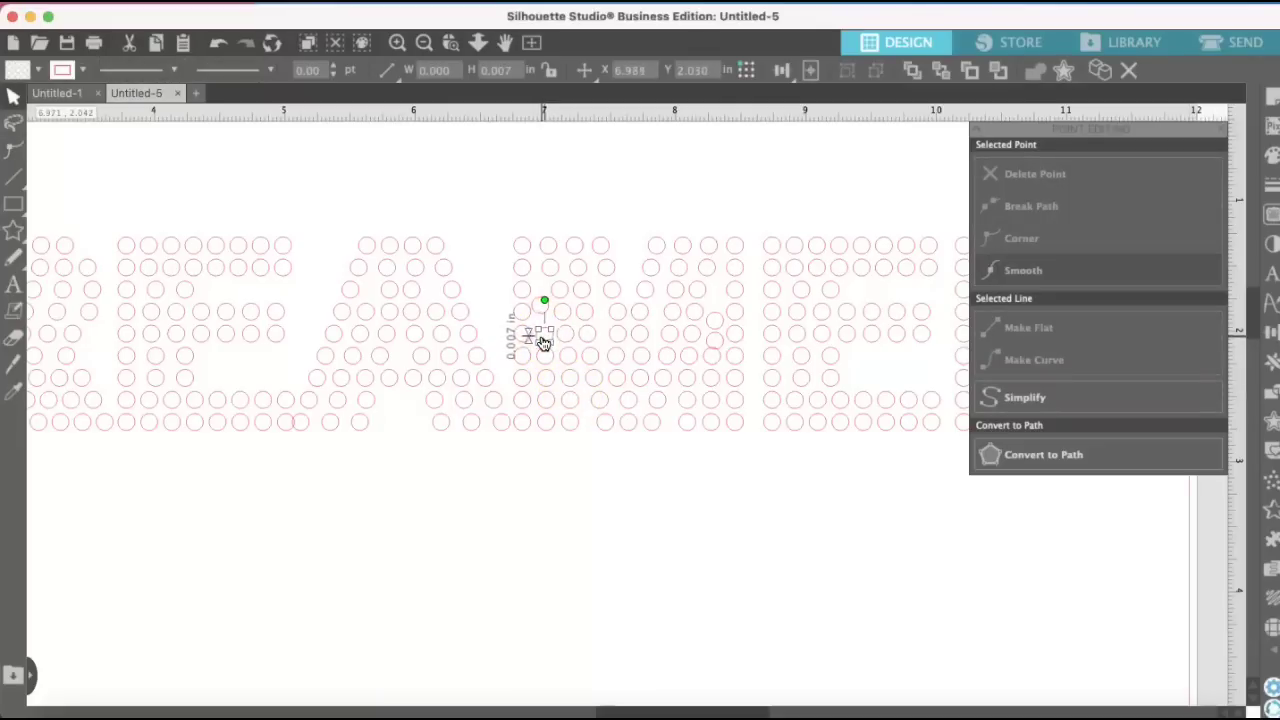
Move the added stones in the M's right stem upward, placing the lower one at X 8.293, Y 2.010.
left_click_drag(544, 343, 716, 341)
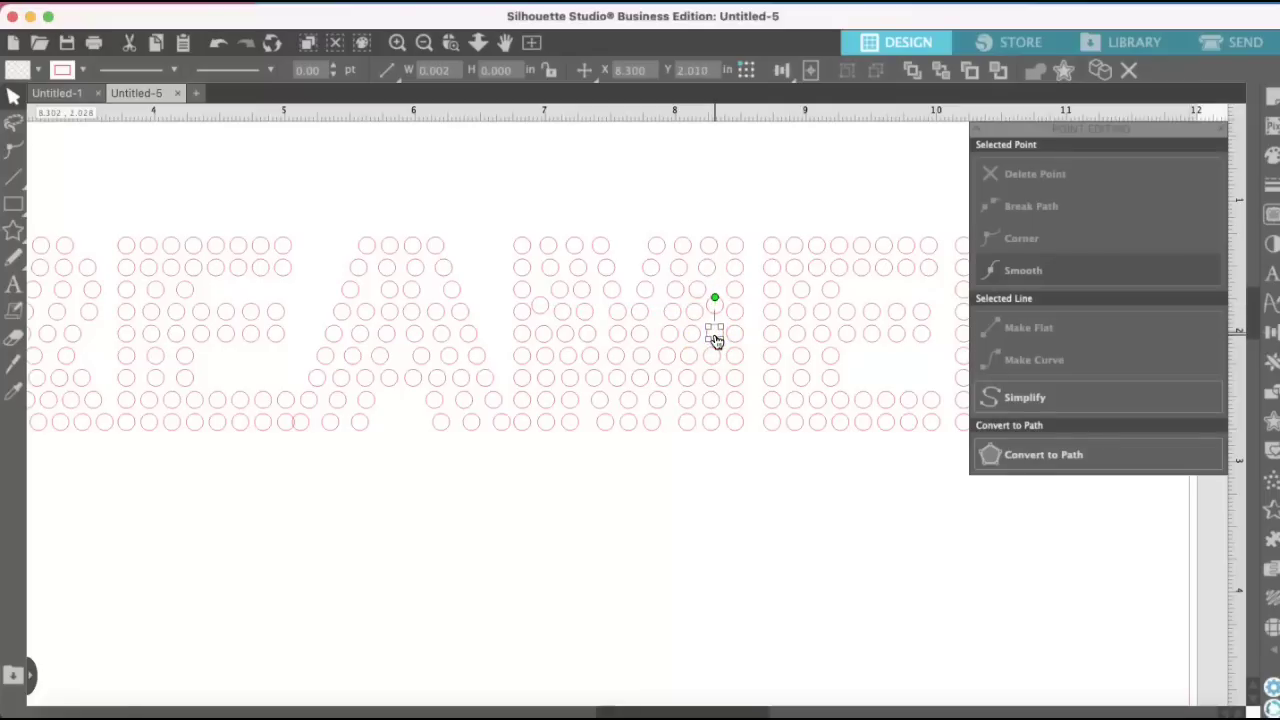
left_click_drag(716, 341, 717, 341)
left_click(650, 492)
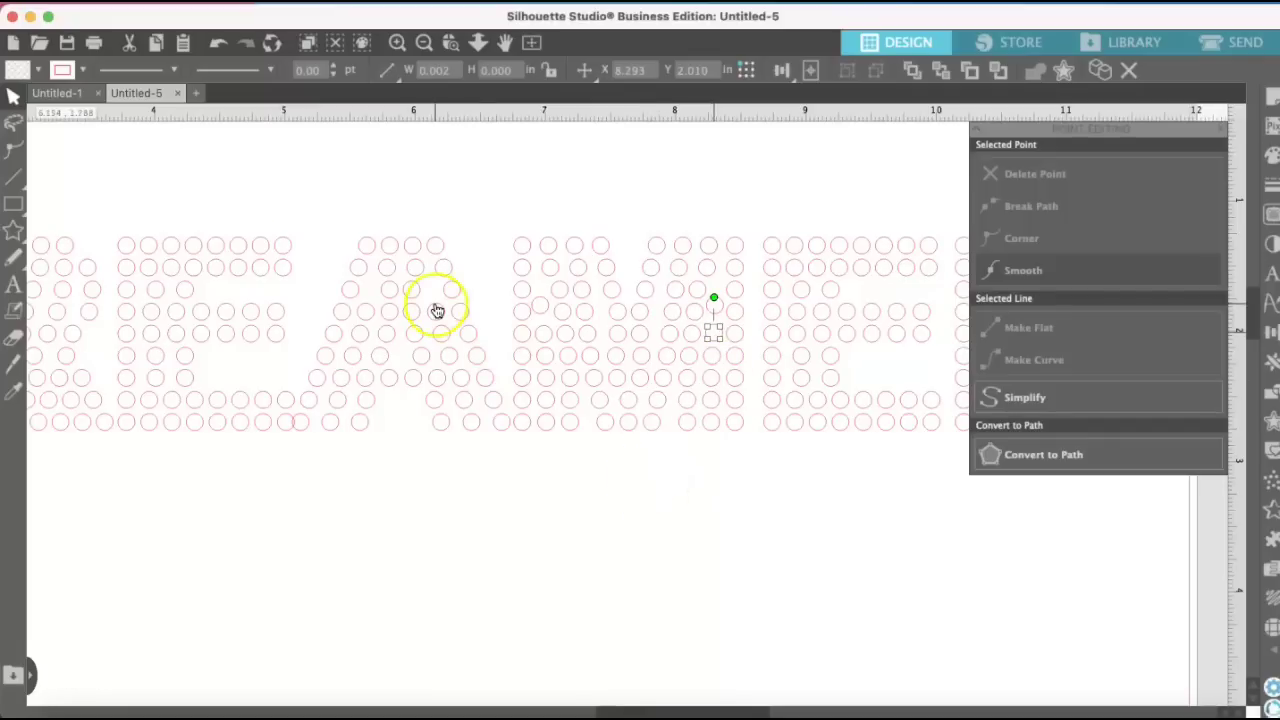
left_click(620, 475)
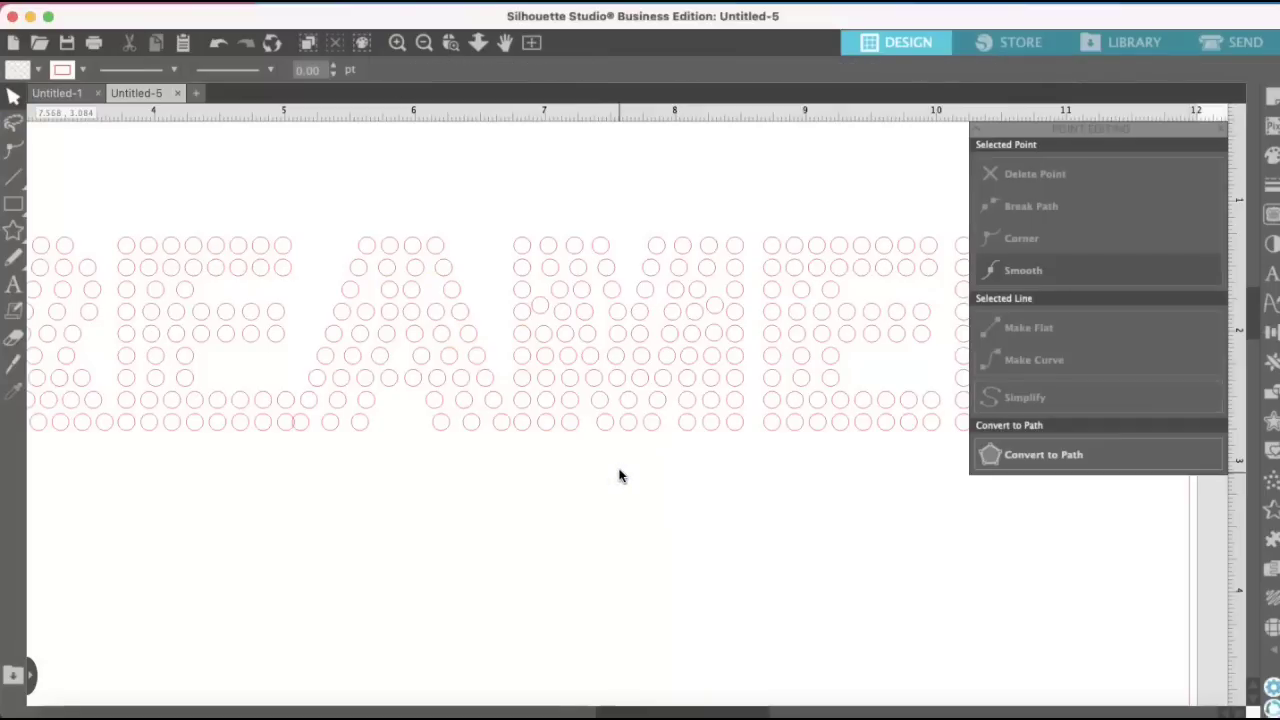
Shift the upper added stone in the M's left stem slightly right to X 6.972.
left_click(541, 302)
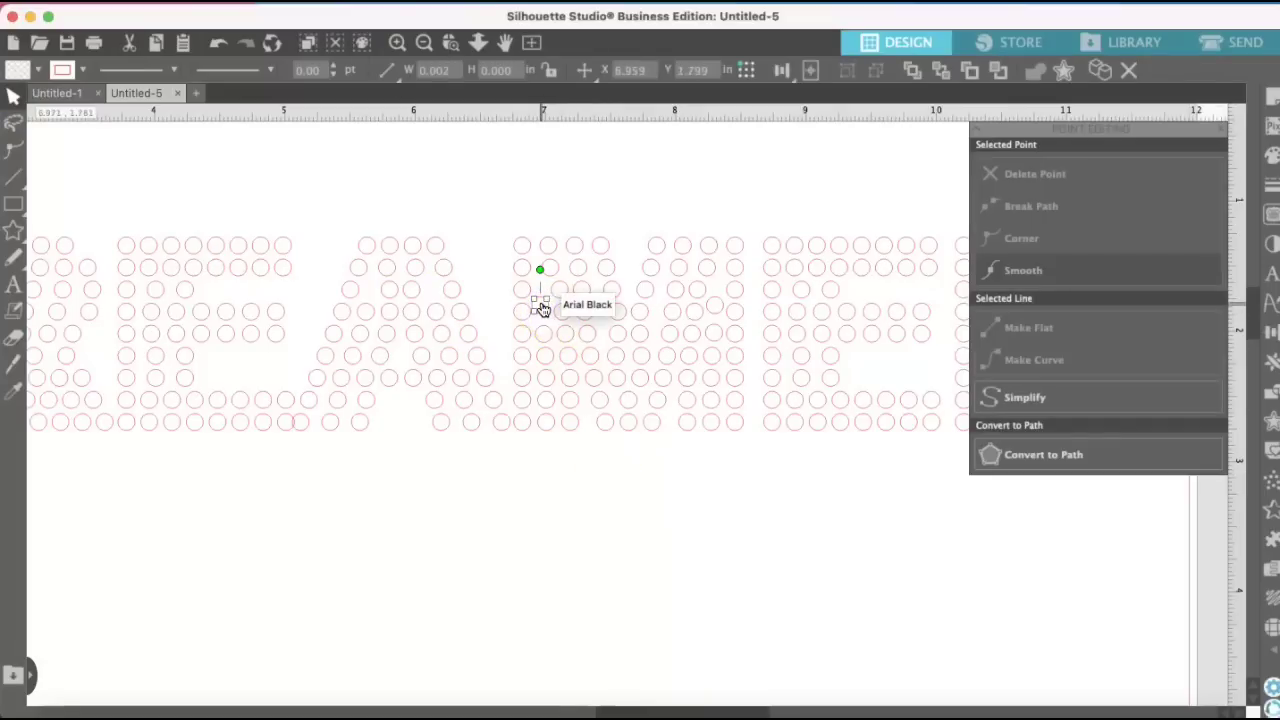
left_click_drag(541, 309, 542, 310)
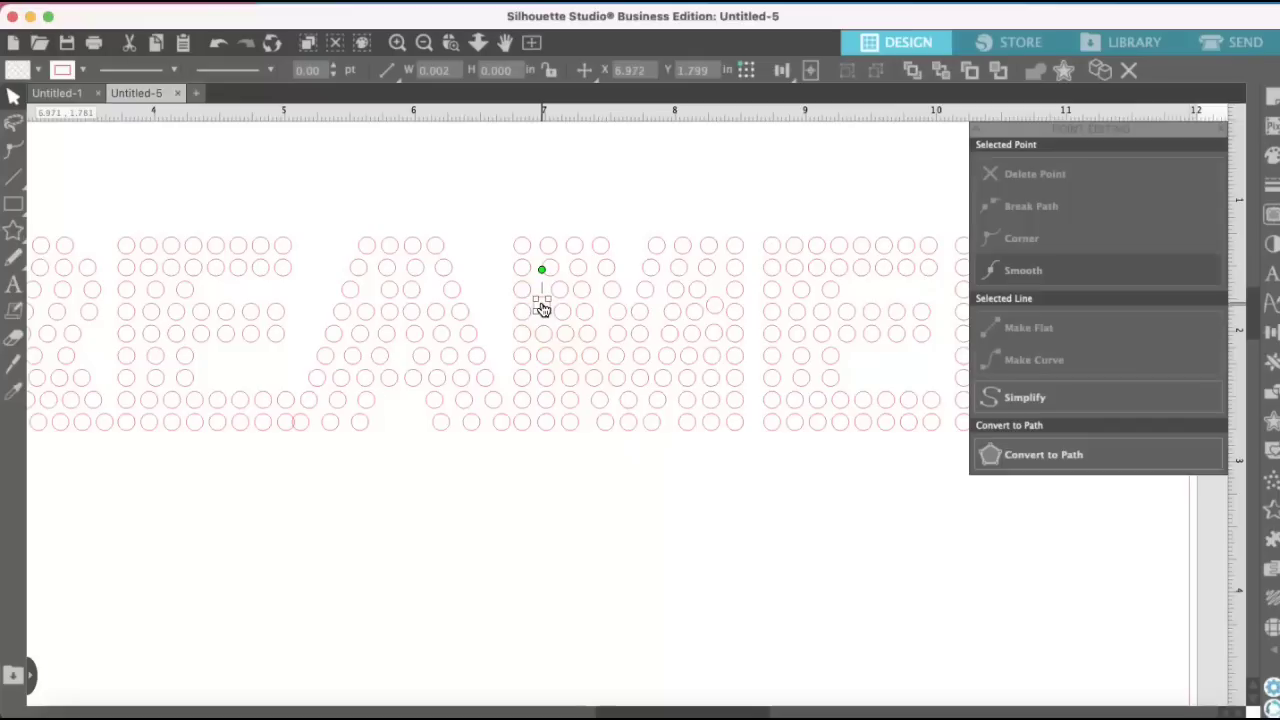
left_click_drag(806, 349, 734, 327)
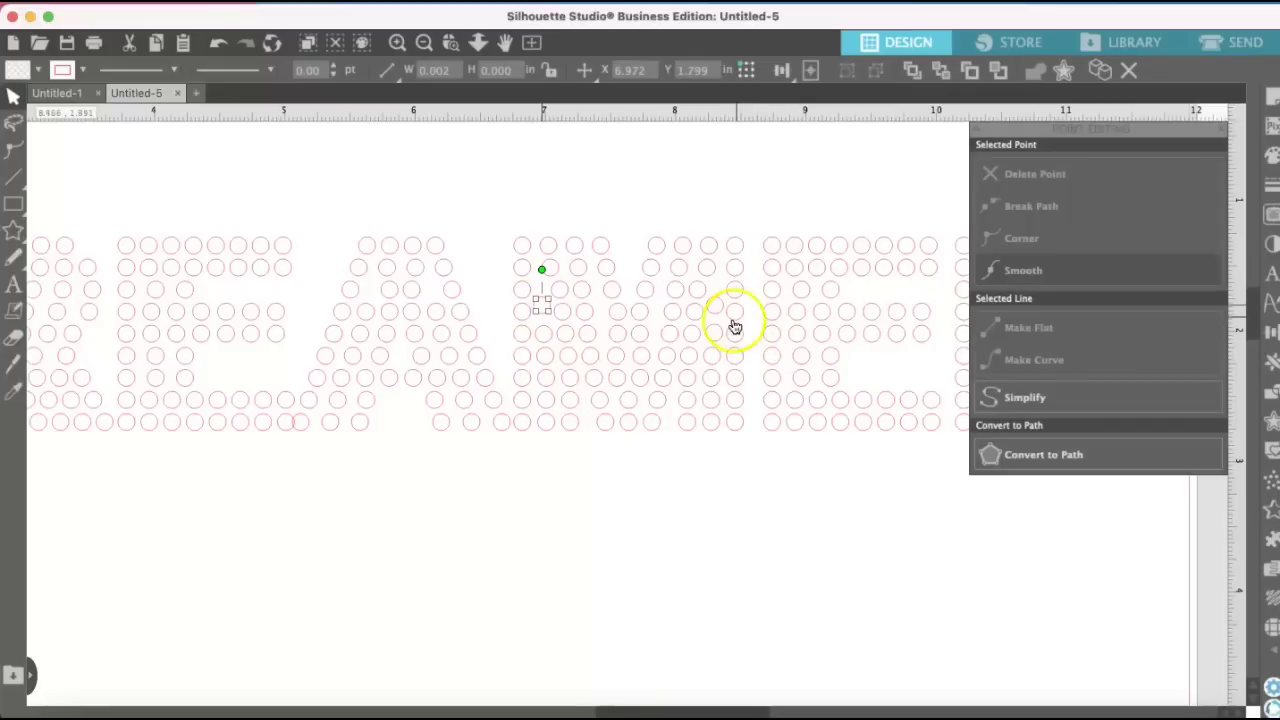
left_click(663, 485)
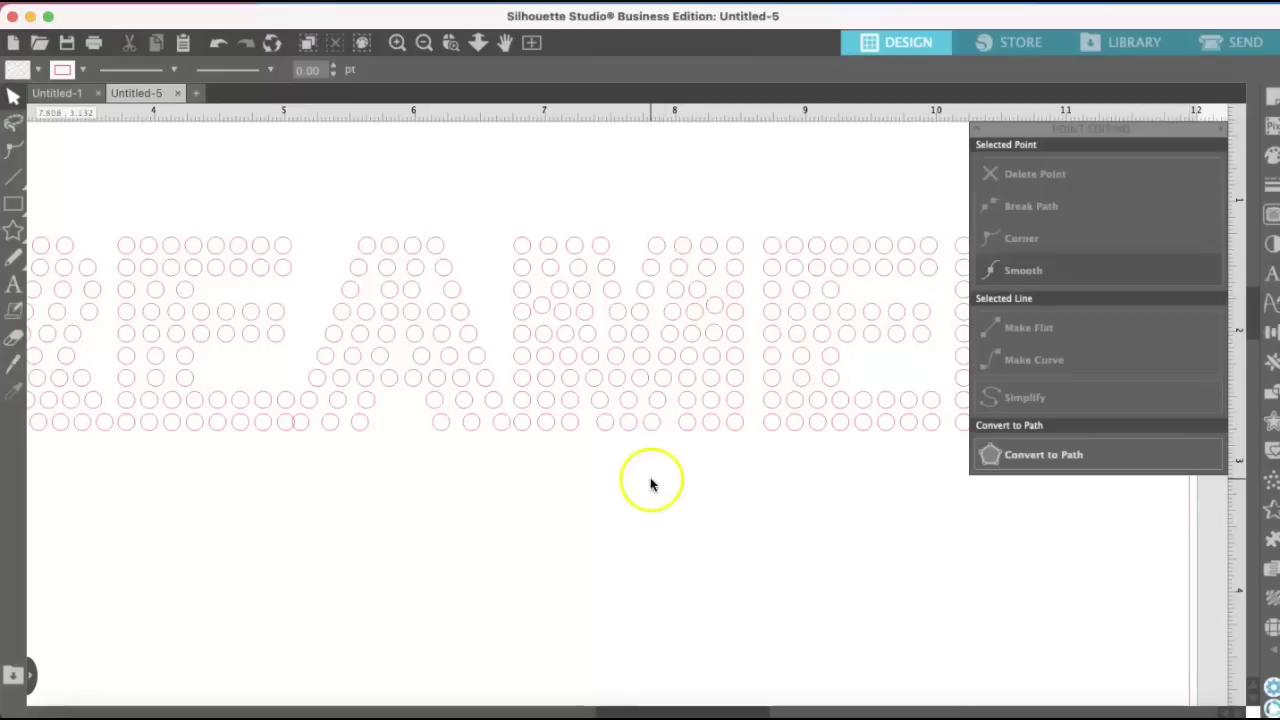
Delete the four separately drawn stones from the two stems of the letter M.
left_click(544, 306)
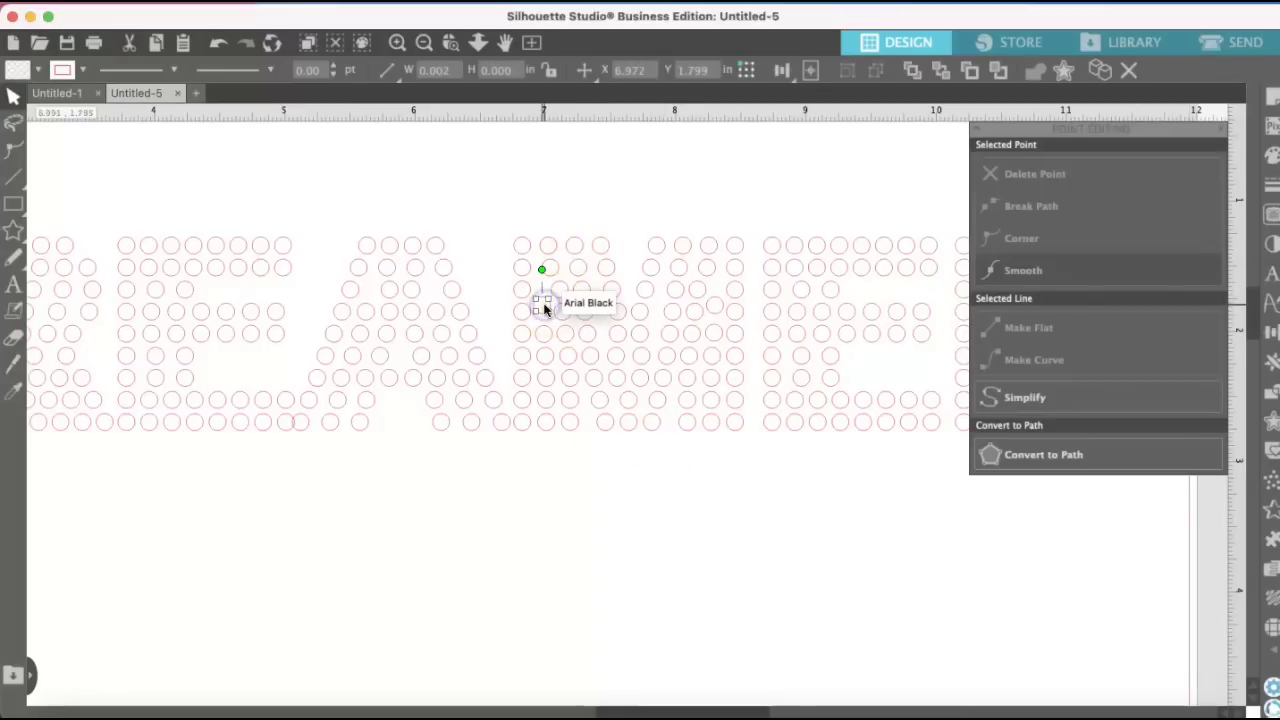
left_click(566, 306)
left_click(718, 318)
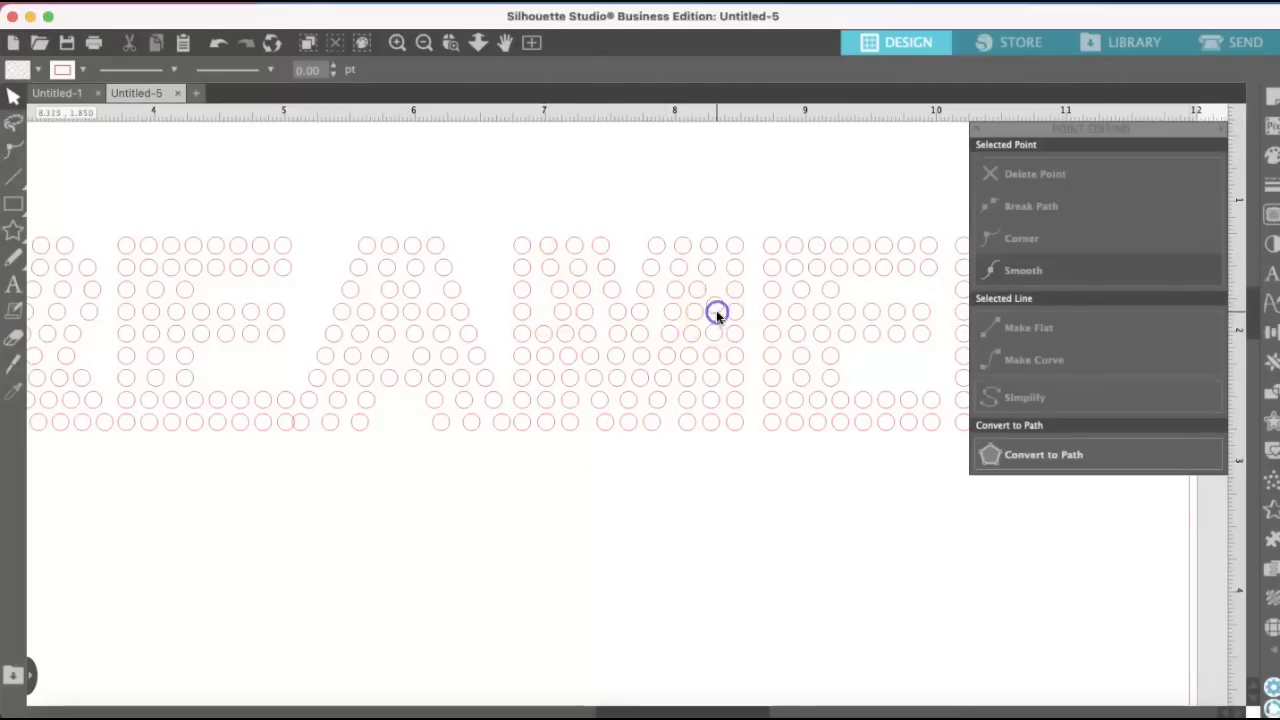
left_click(716, 310)
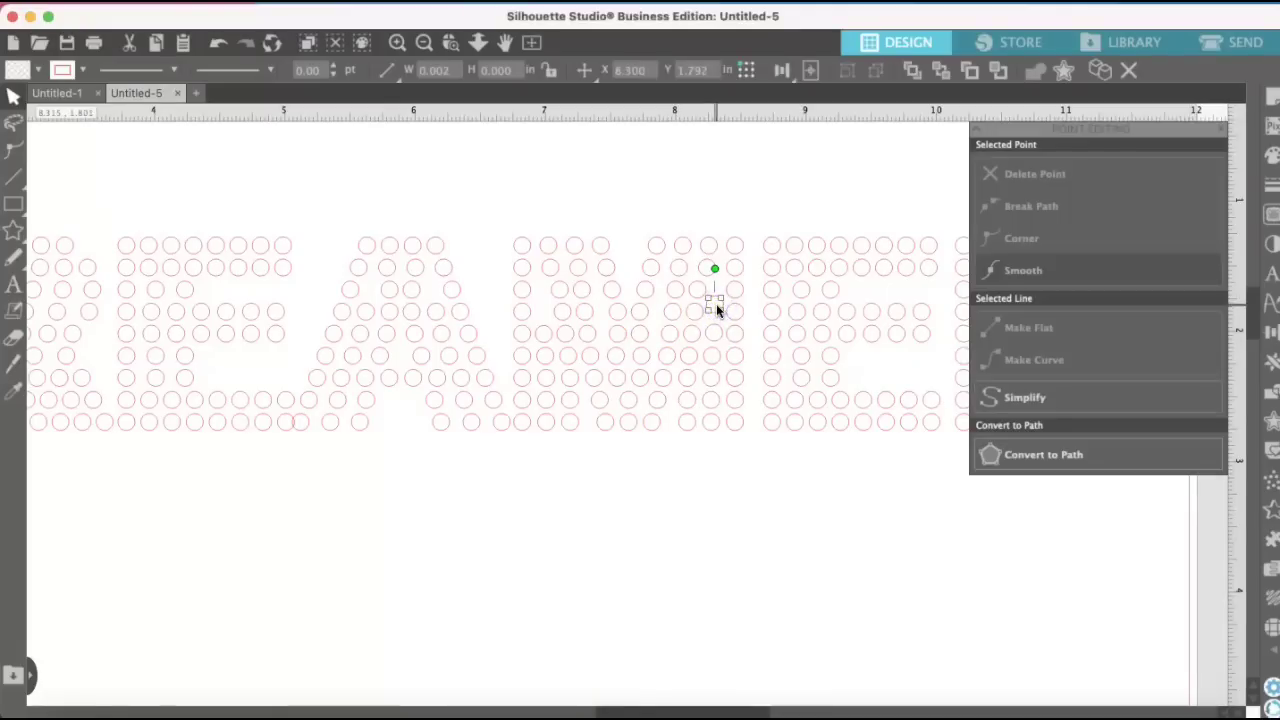
left_click_drag(716, 310, 714, 333)
left_click(586, 349)
left_click(549, 340)
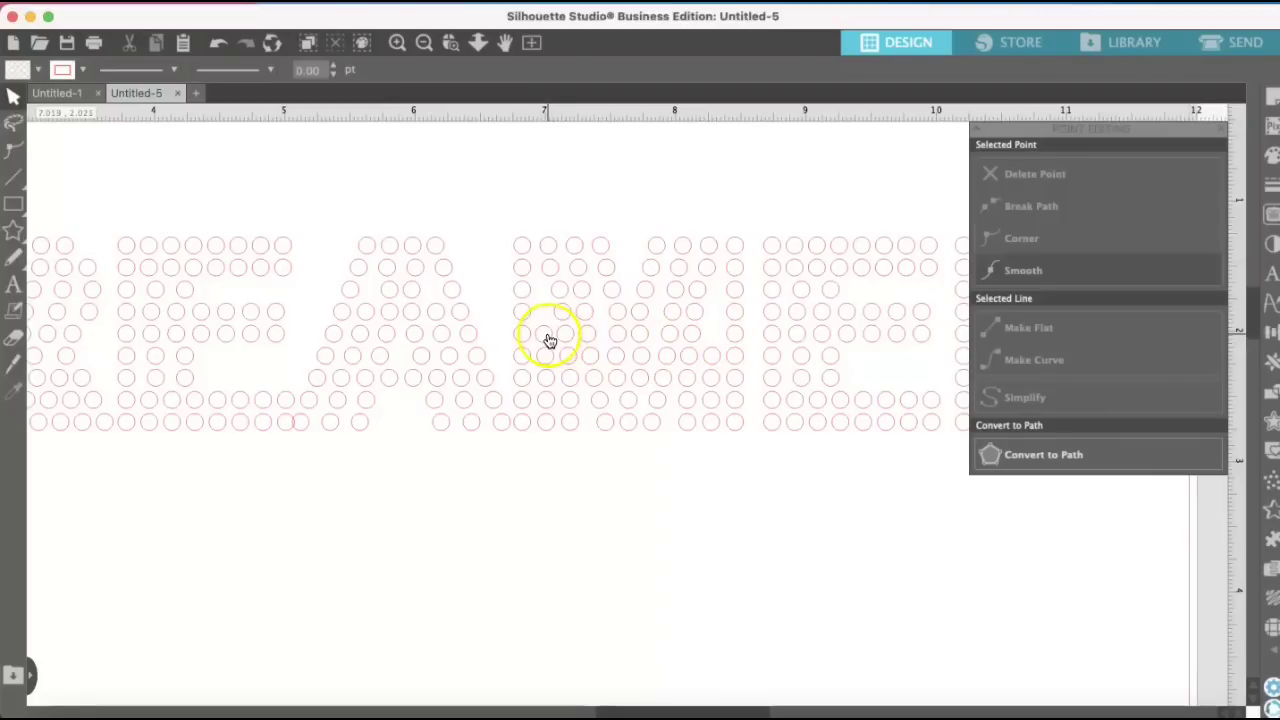
Close the point editing options and view the whole DREAMER rhinestone design on the page.
left_click(626, 470)
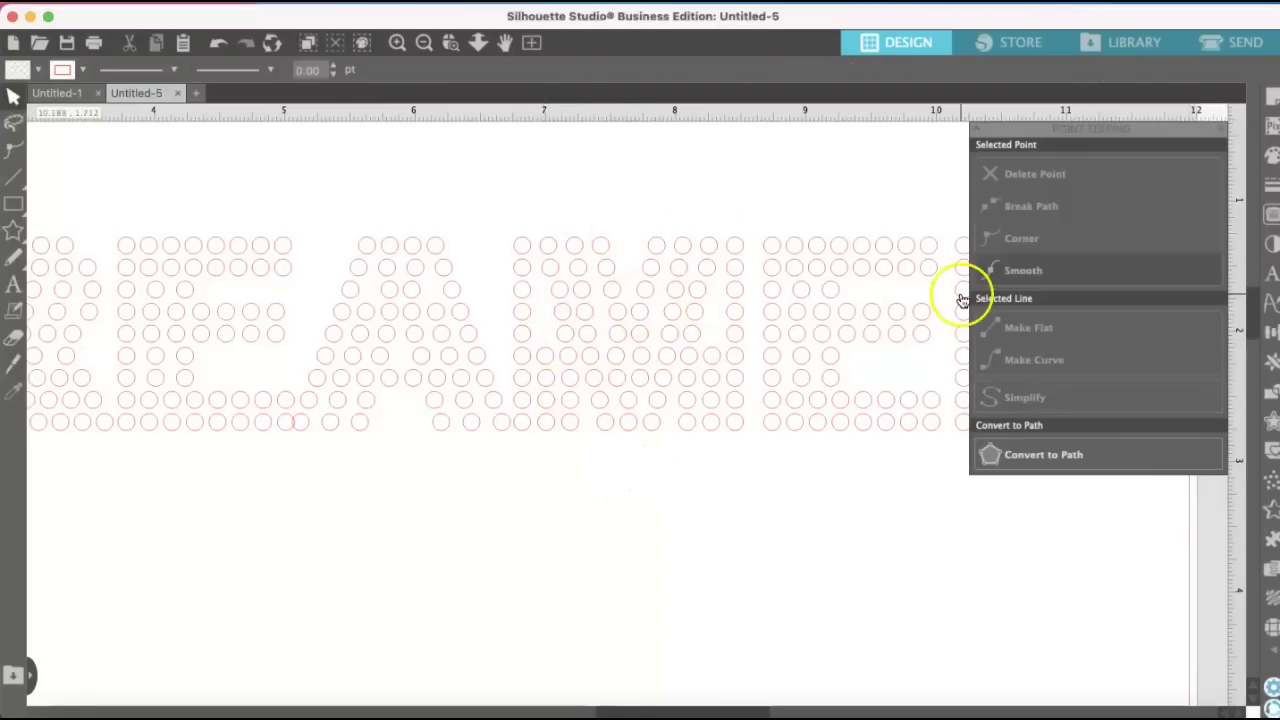
left_click(1223, 127)
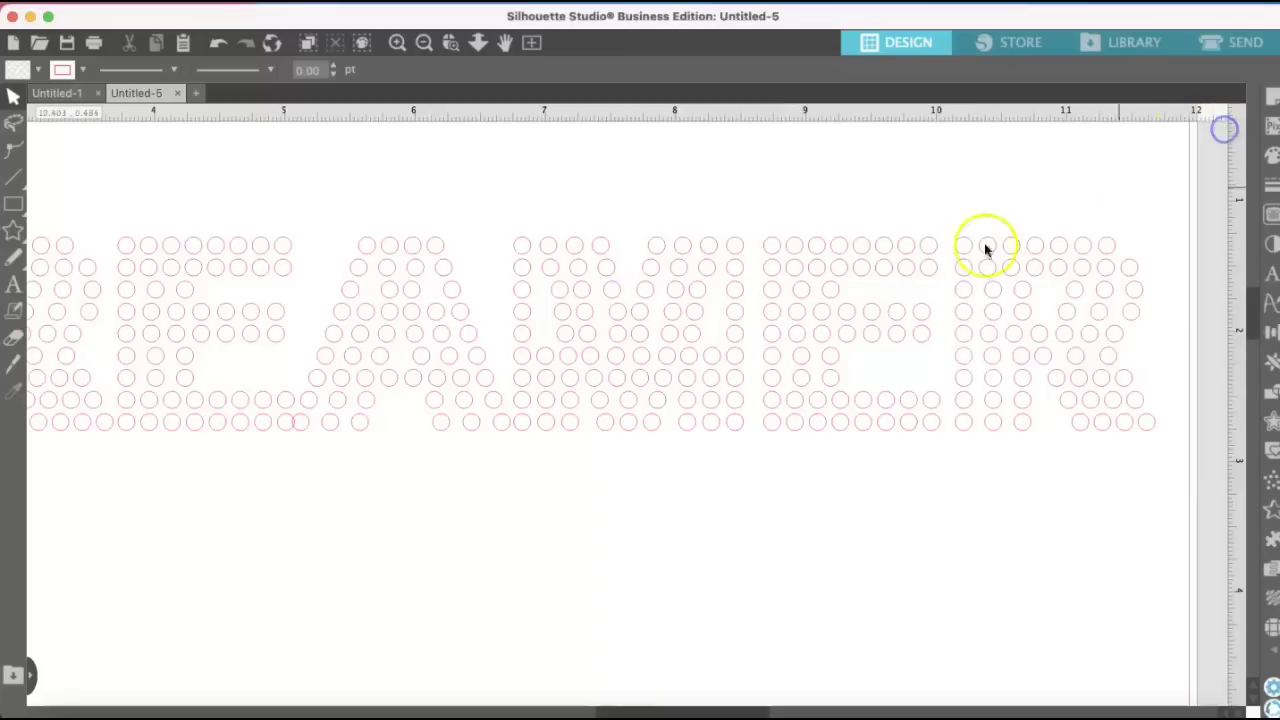
left_click(424, 42)
left_click(422, 44)
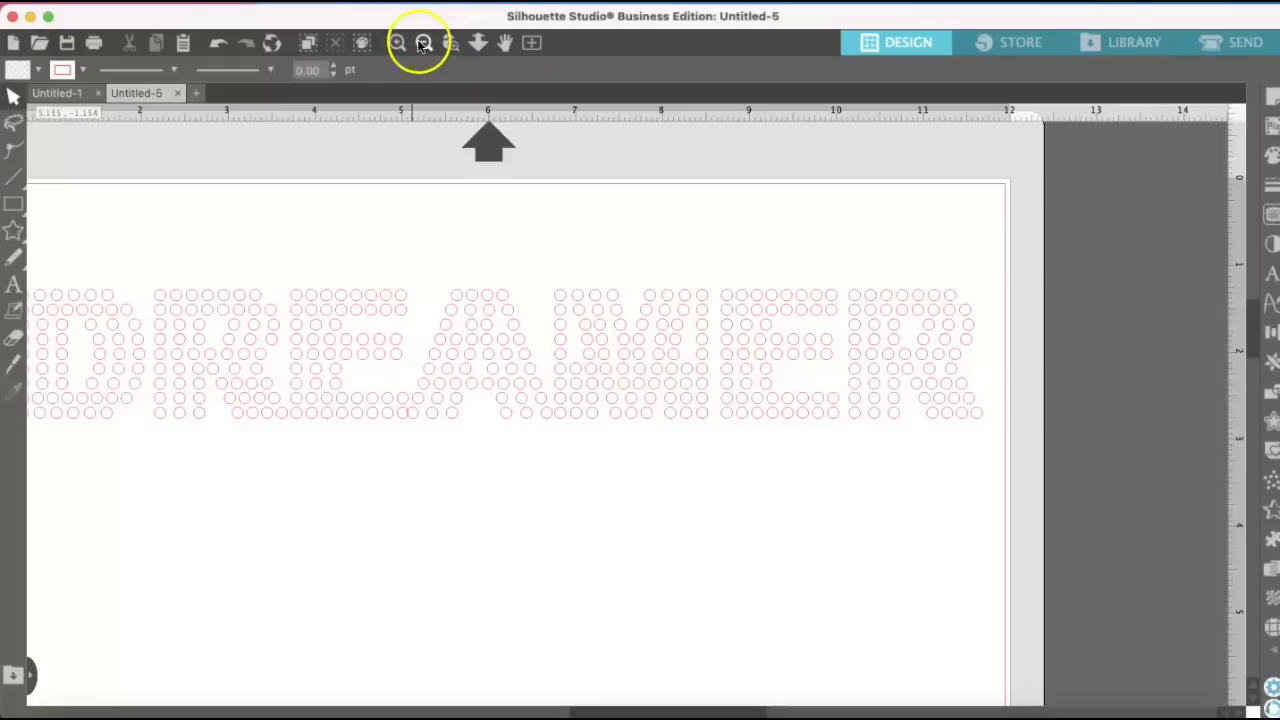
left_click(422, 44)
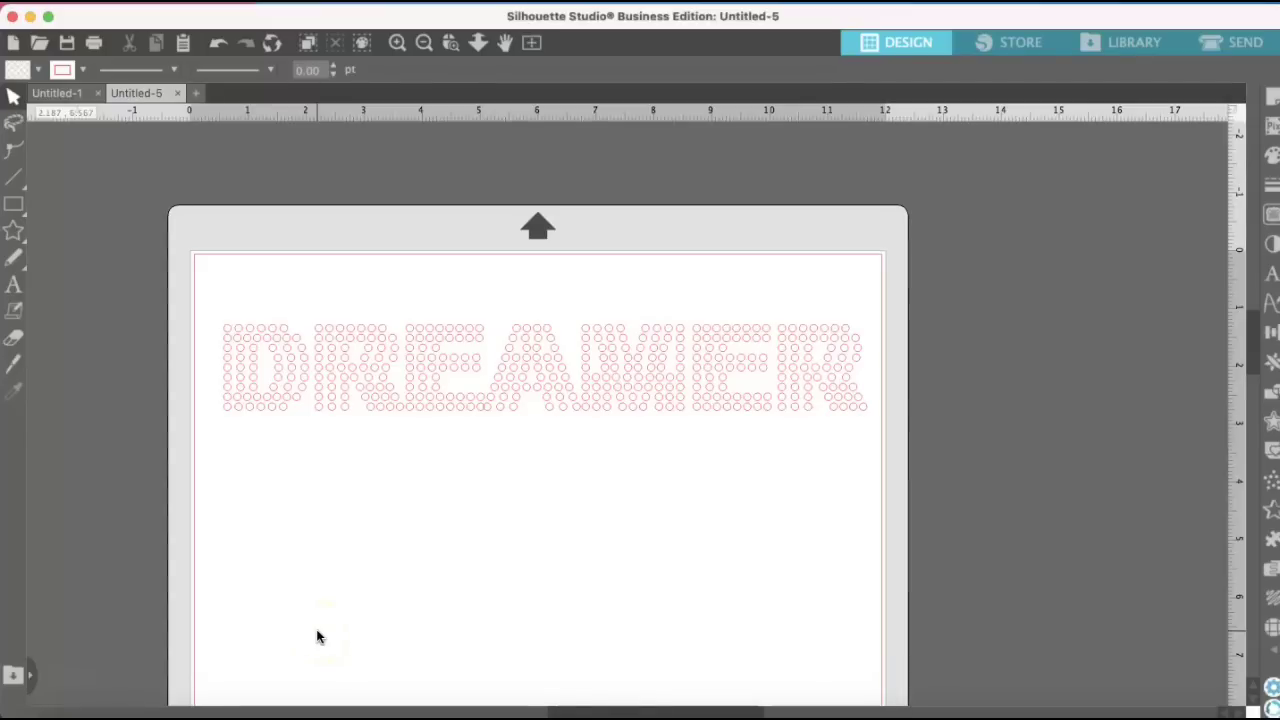
scroll(418, 237, "up", 2)
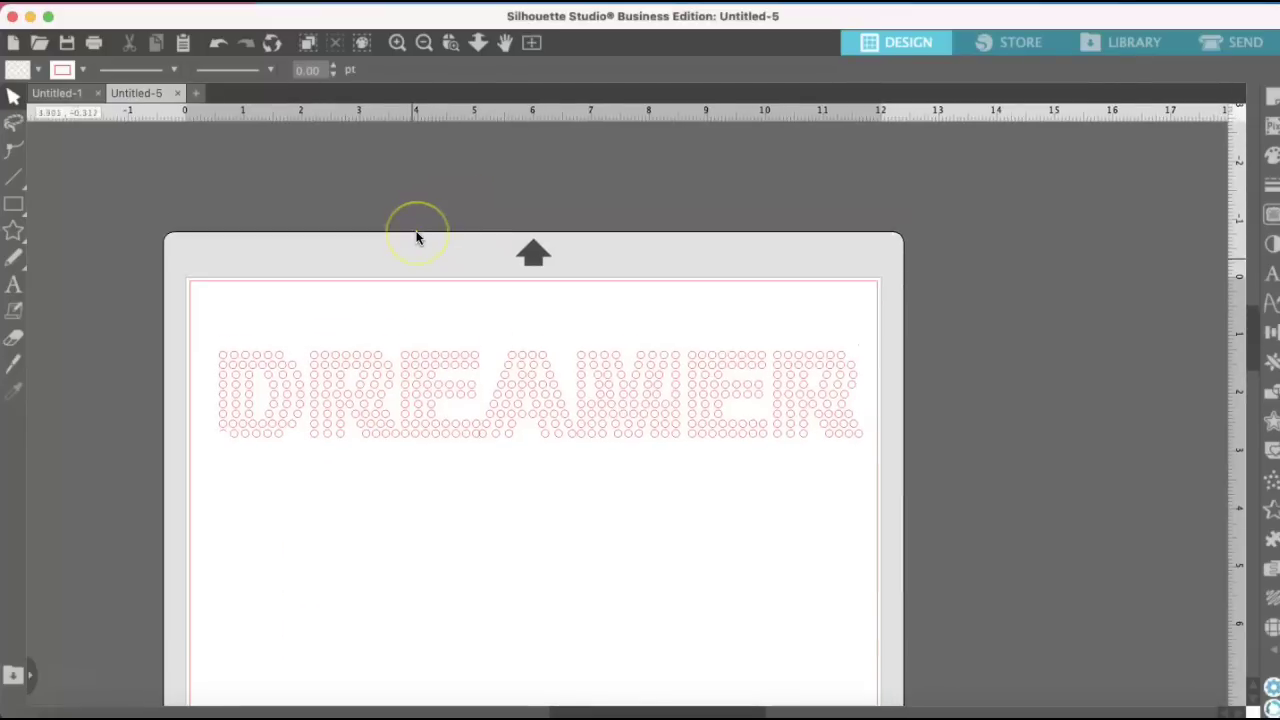
scroll(418, 237, "down", 5)
scroll(418, 237, "left", 3)
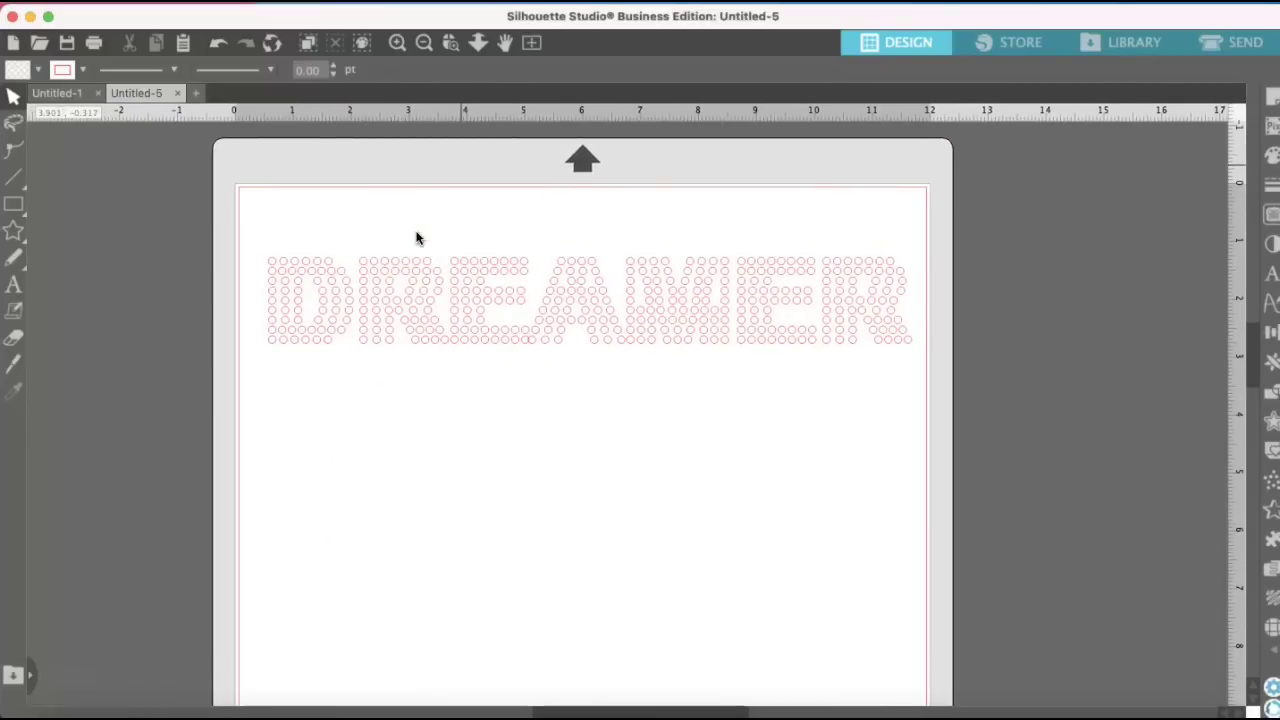
Draw a rectangle about 11.6 in wide and 2.4 in high around the whole DREAMER rhinestone design.
left_click(234, 271)
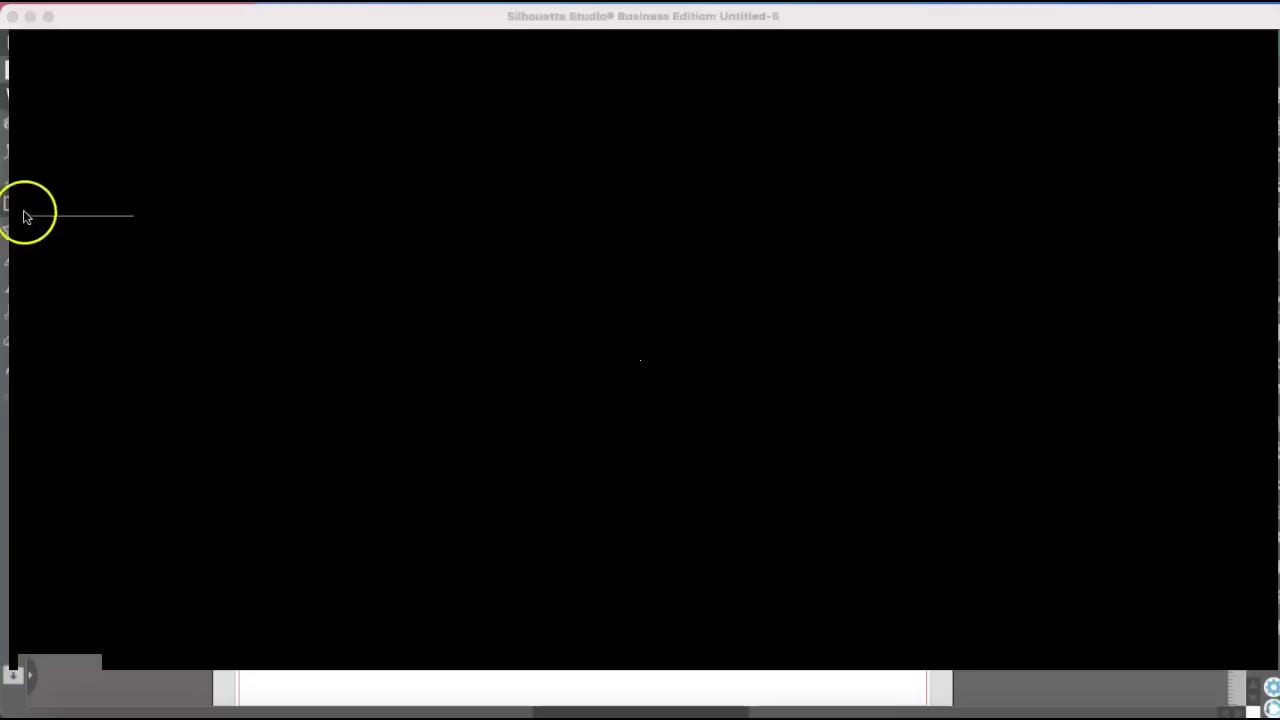
left_click(22, 212)
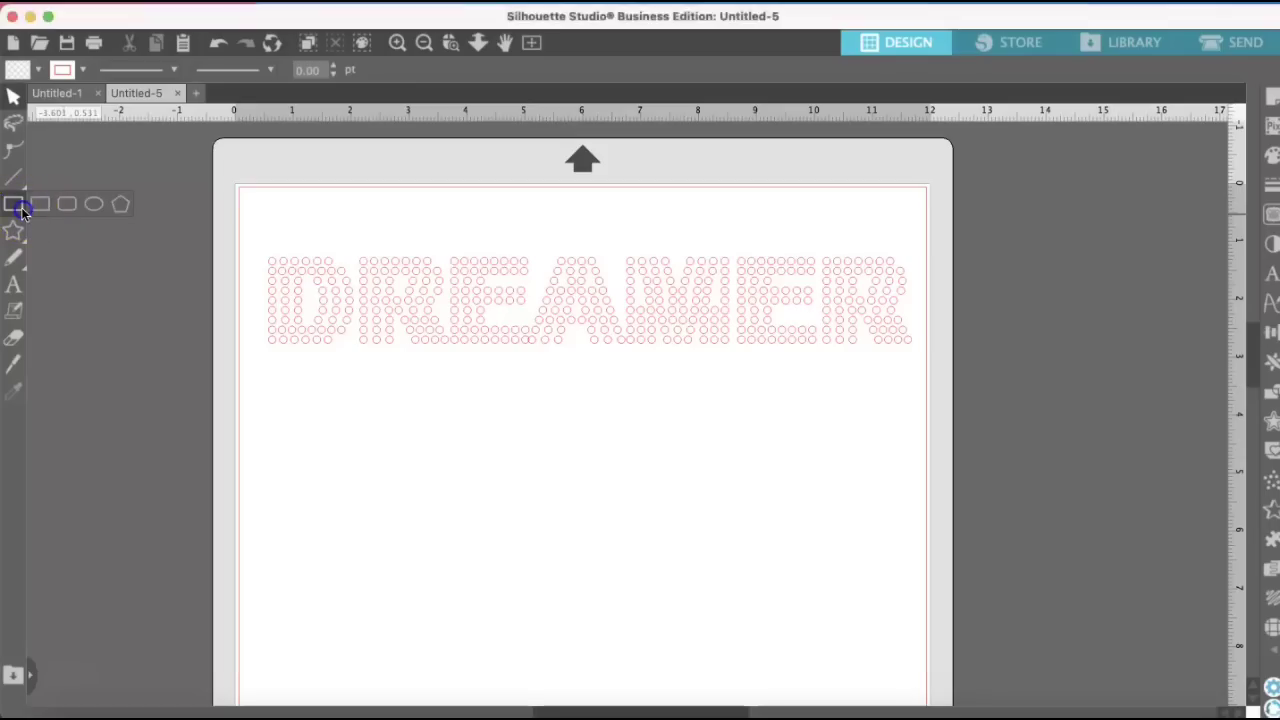
left_click(41, 205)
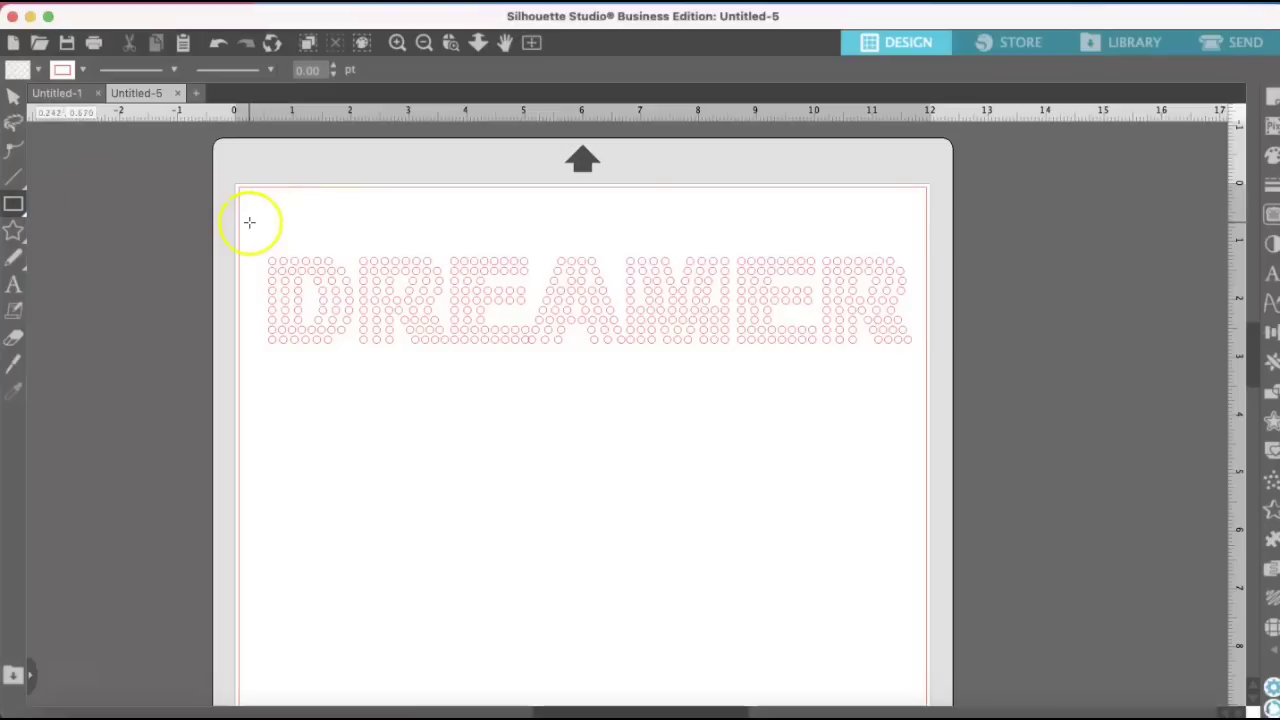
left_click_drag(247, 220, 920, 363)
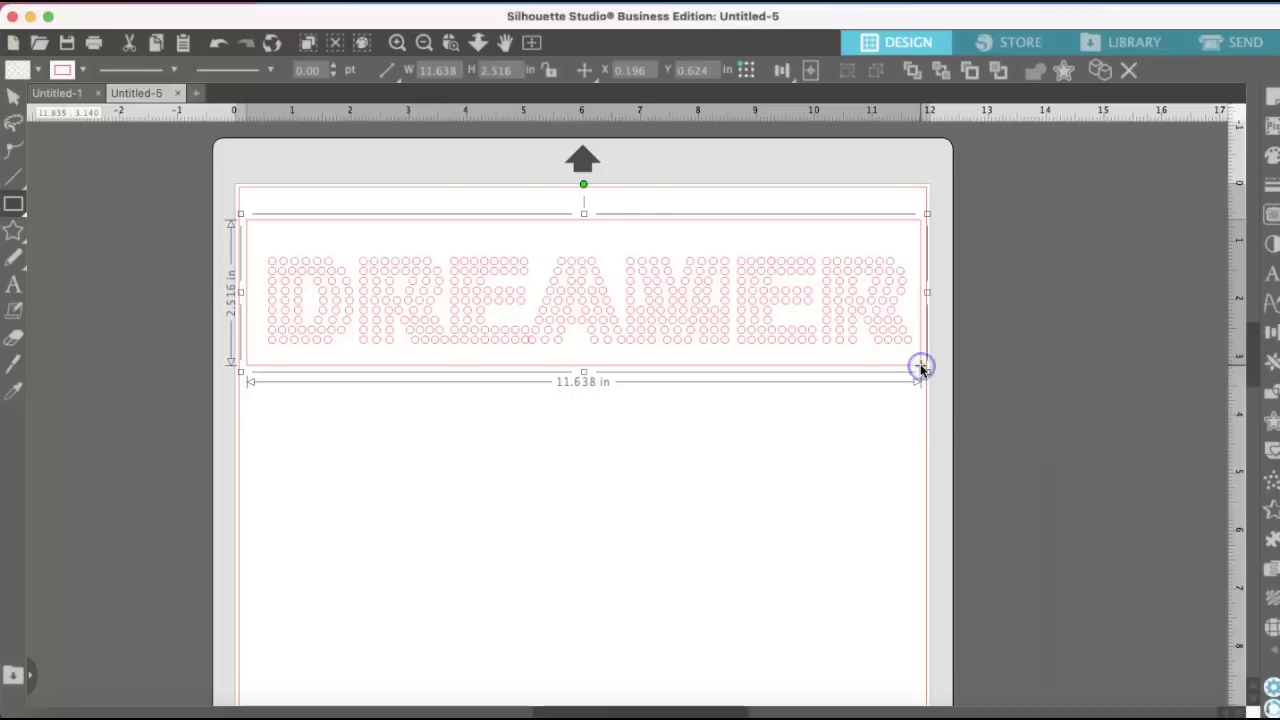
left_click(681, 428)
Release the rhinestones of all the DREAMER letters so each stone becomes a separate shape.
left_click(1272, 627)
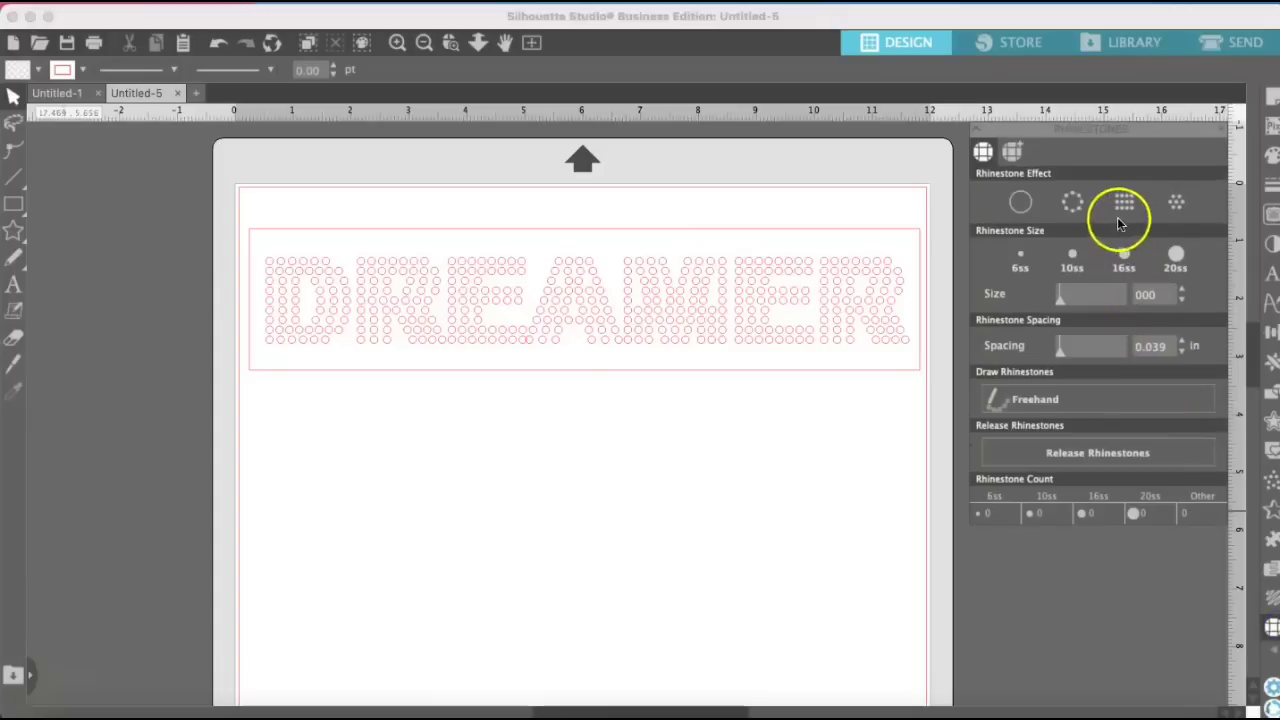
left_click(1068, 453)
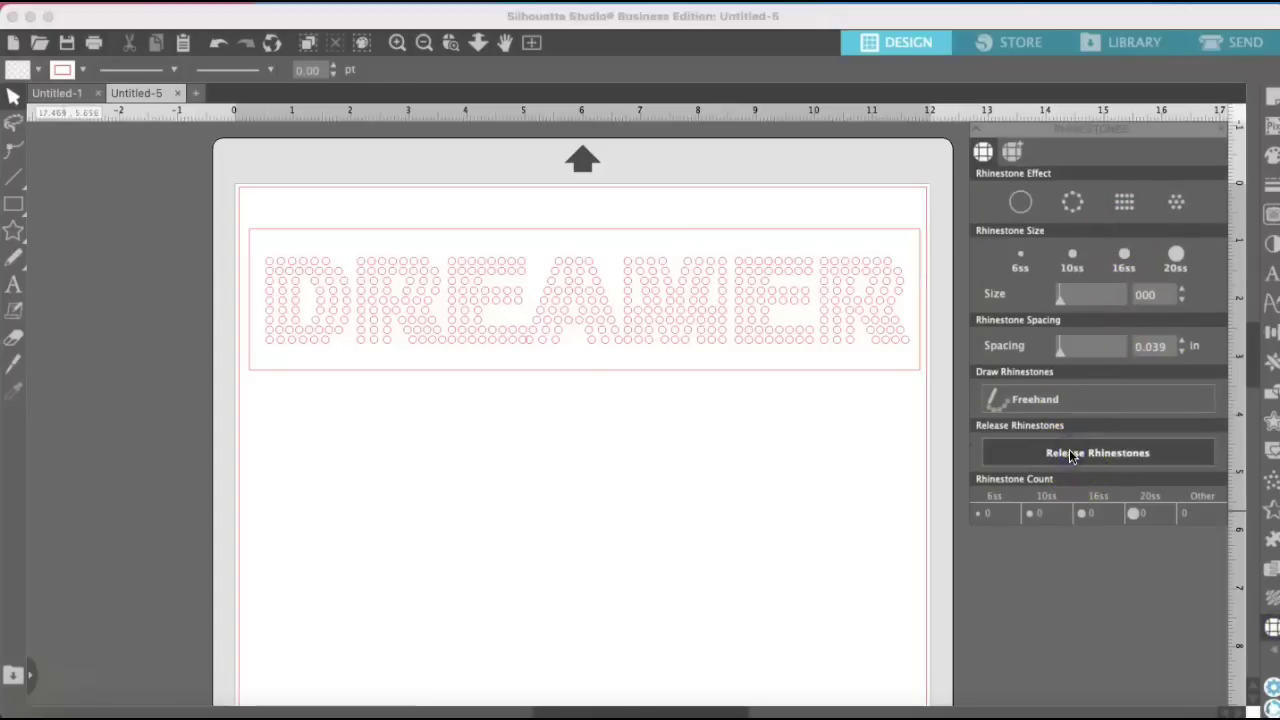
left_click(822, 424)
key("super+a")
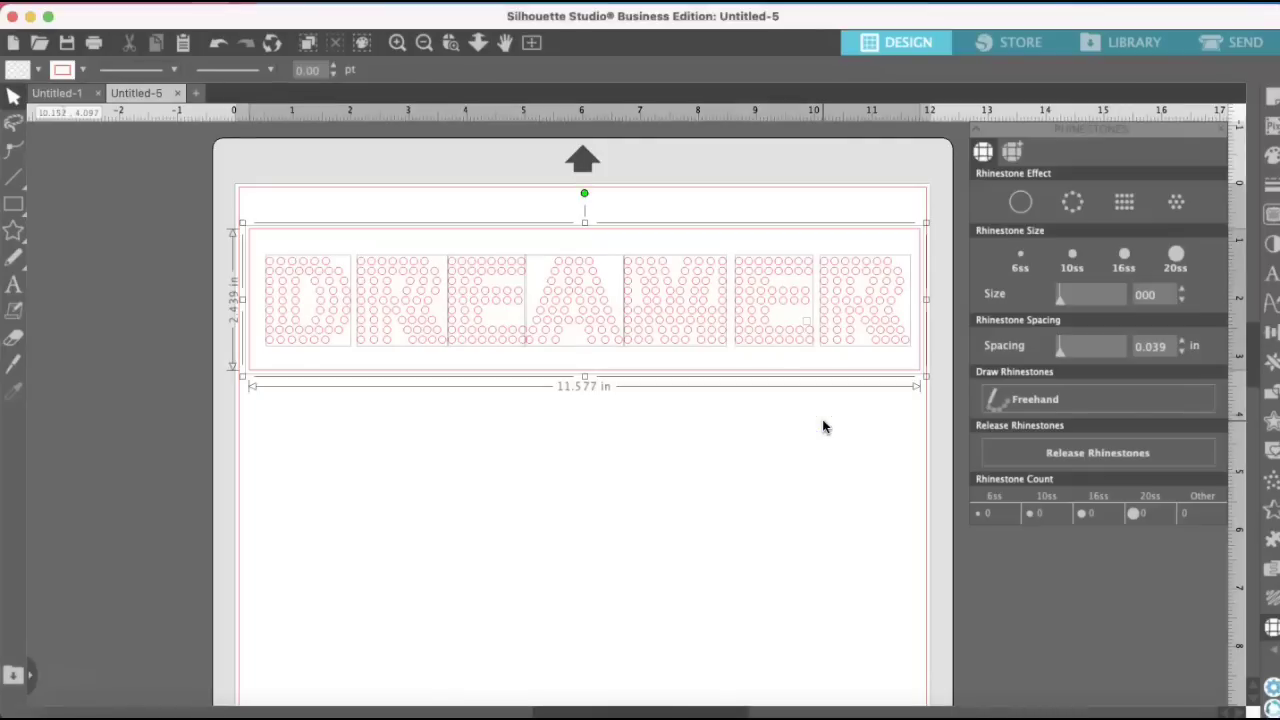
left_click(1030, 454)
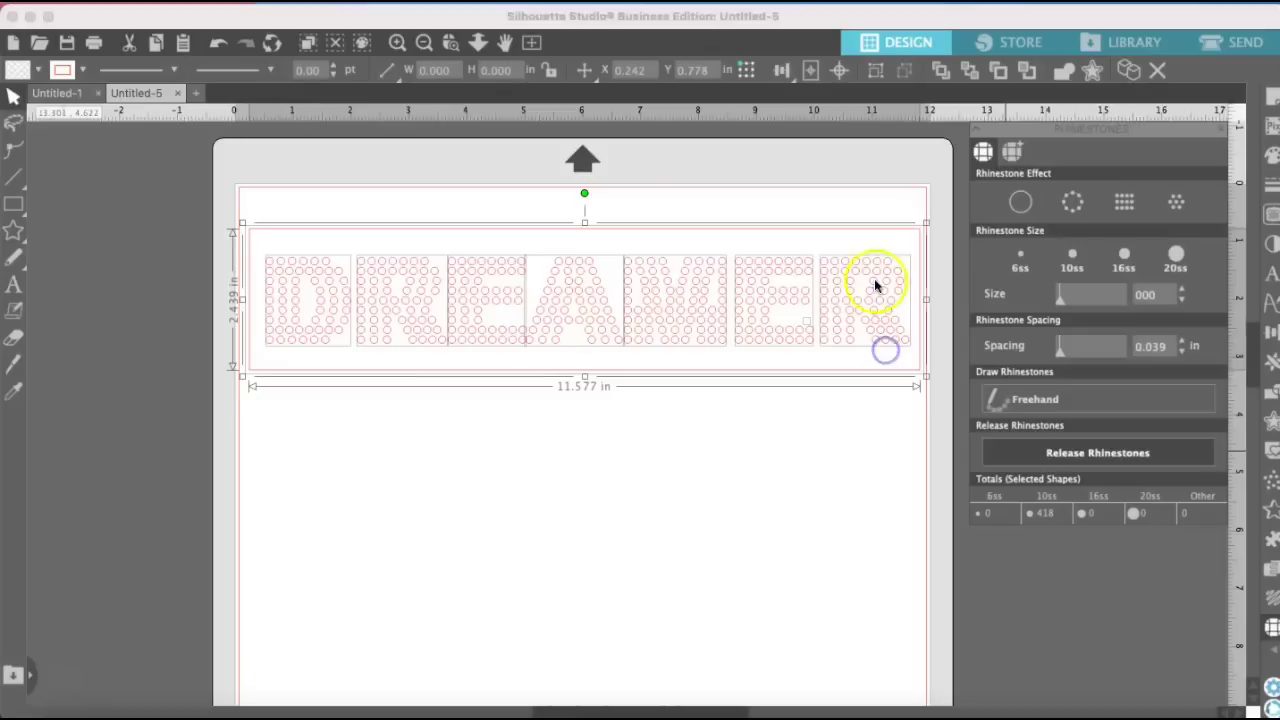
left_click(832, 403)
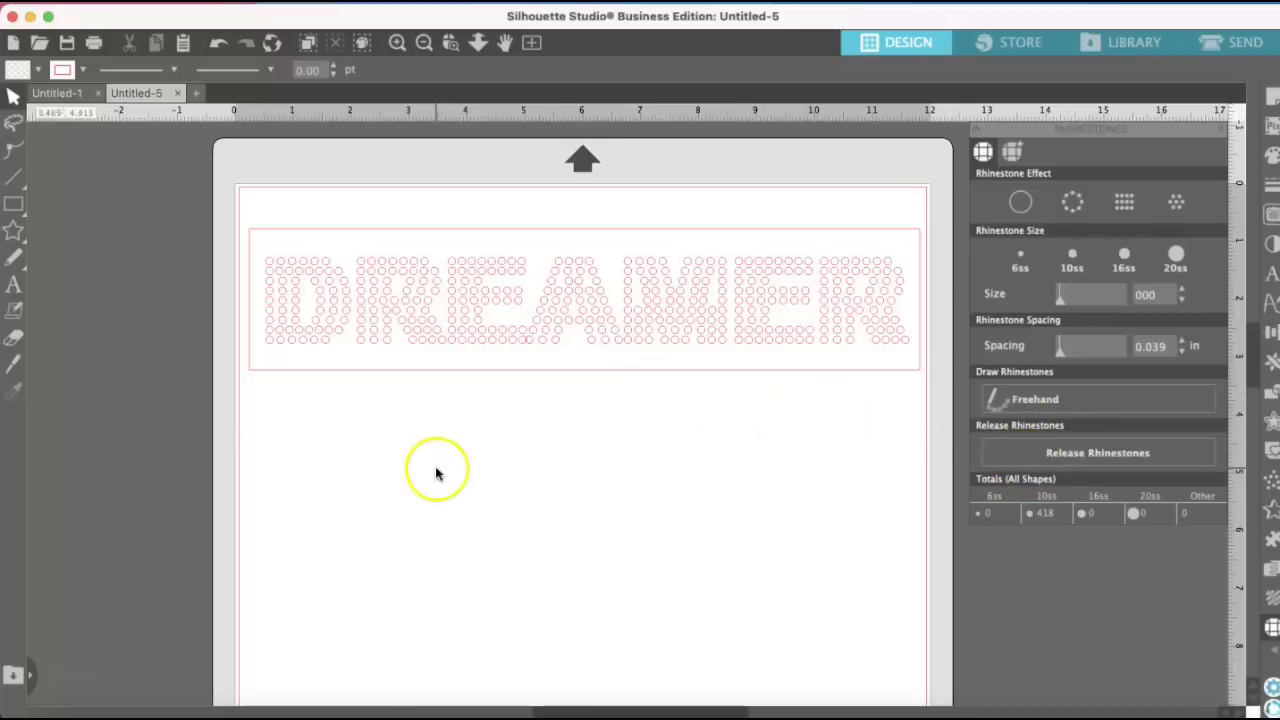
Group the released rhinestones together with the surrounding rectangle.
left_click(258, 409)
left_click_drag(258, 409, 576, 186)
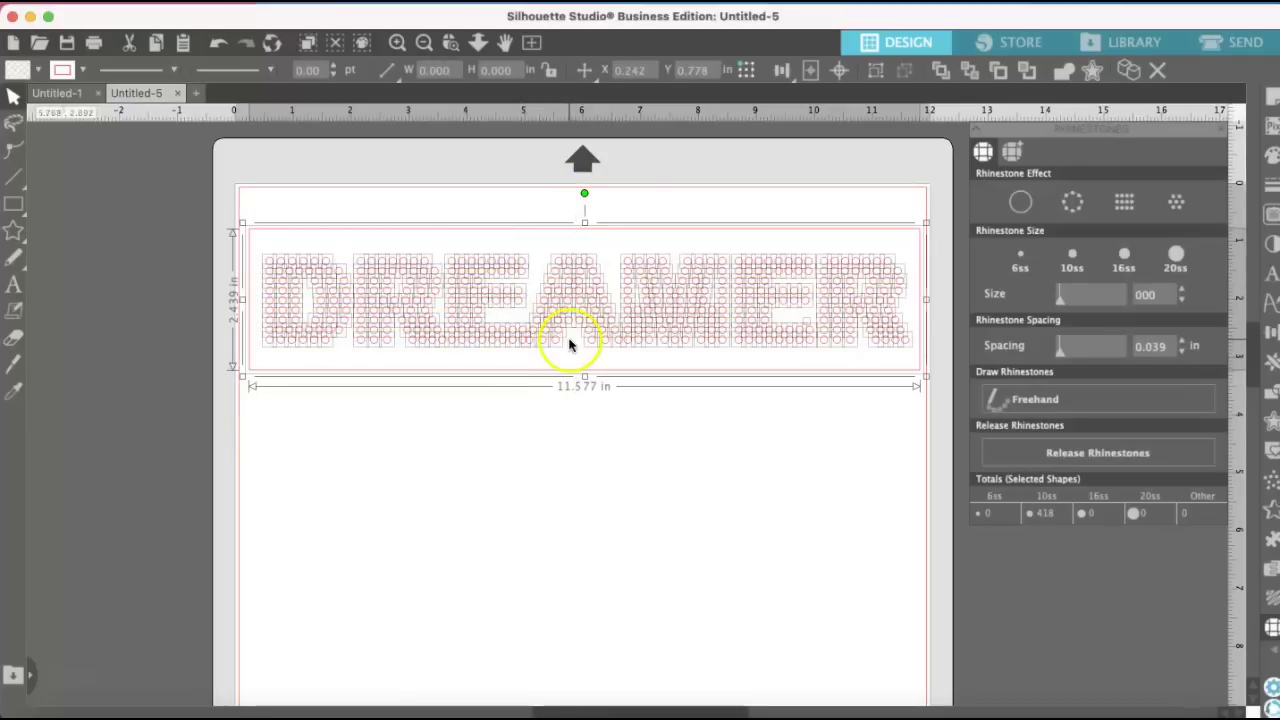
right_click(728, 294)
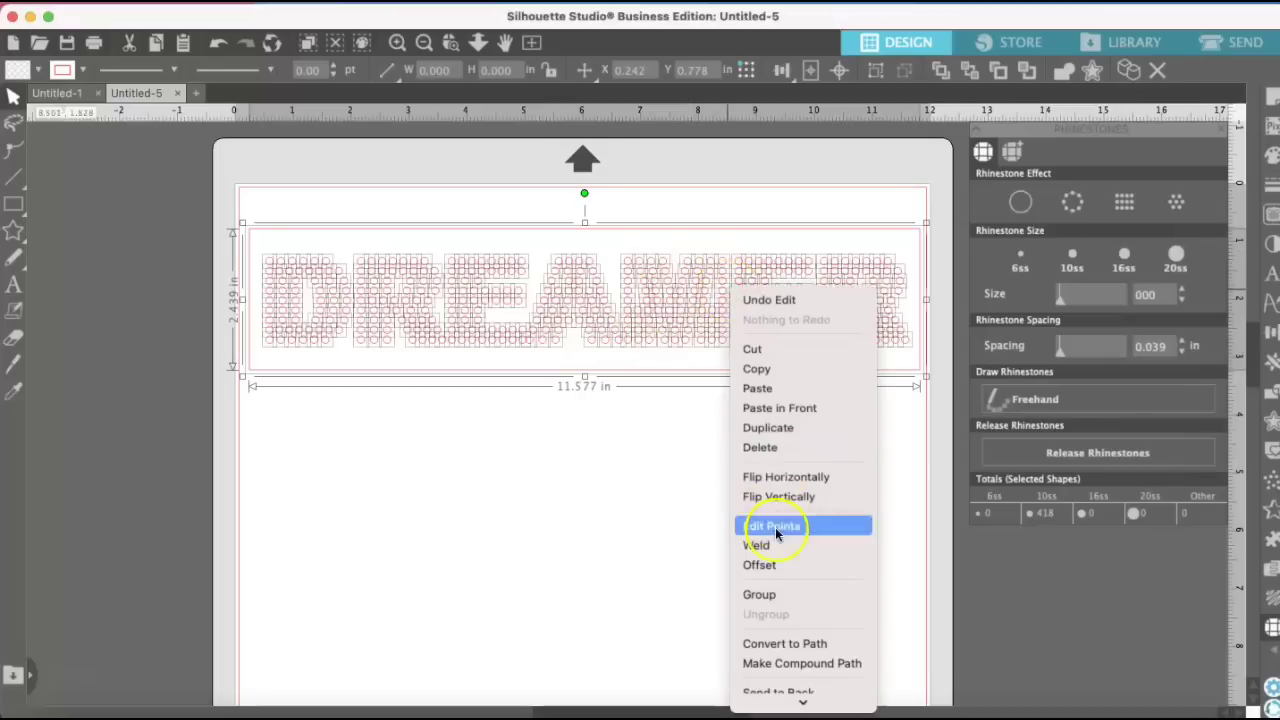
left_click(782, 598)
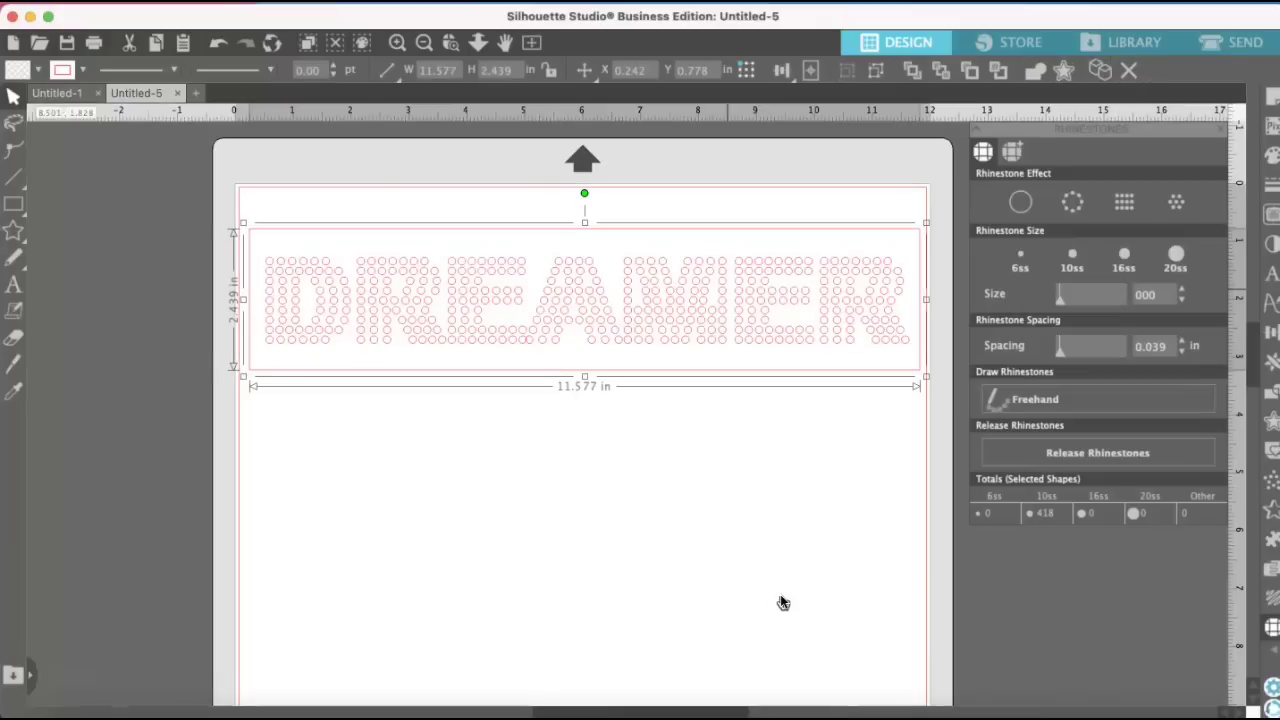
left_click(776, 510)
left_click(780, 488)
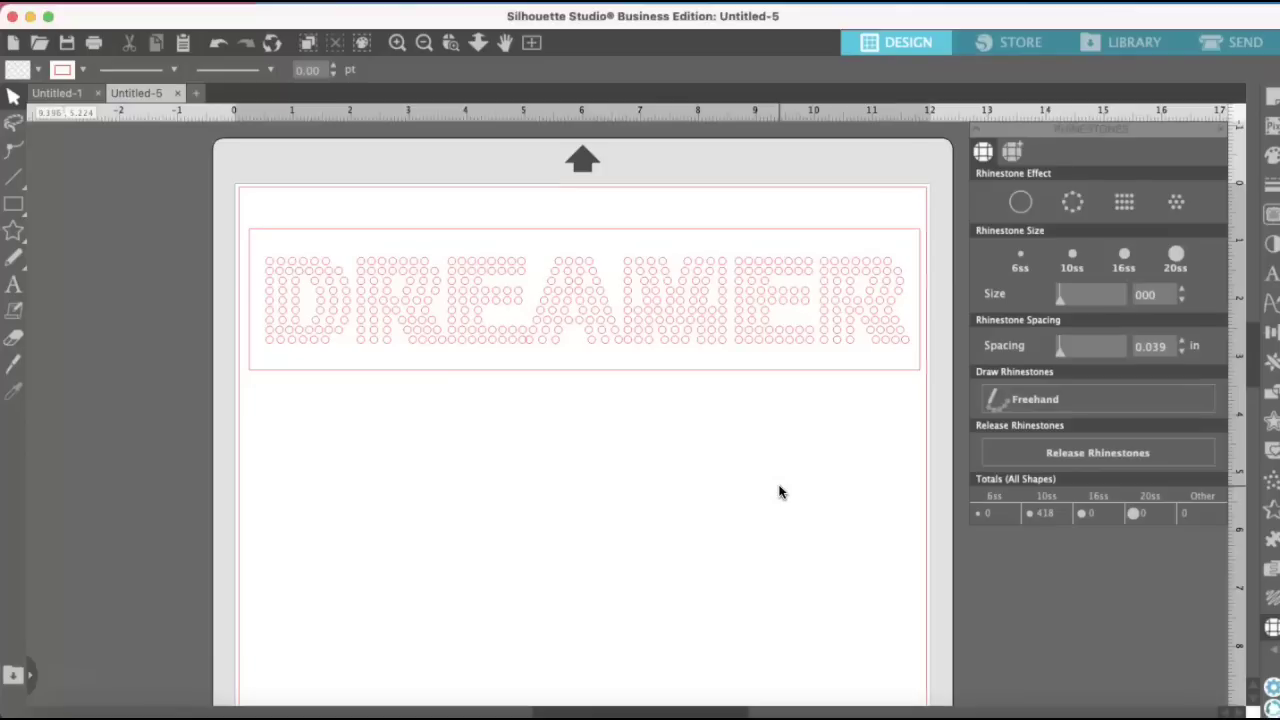
Move the grouped design slightly upward to X 0.227, Y 0.701 and fill it with pink.
mouse_move(790, 322)
left_mouse_down()
mouse_move(789, 417)
mouse_move(788, 317)
left_mouse_up()
left_click(788, 317)
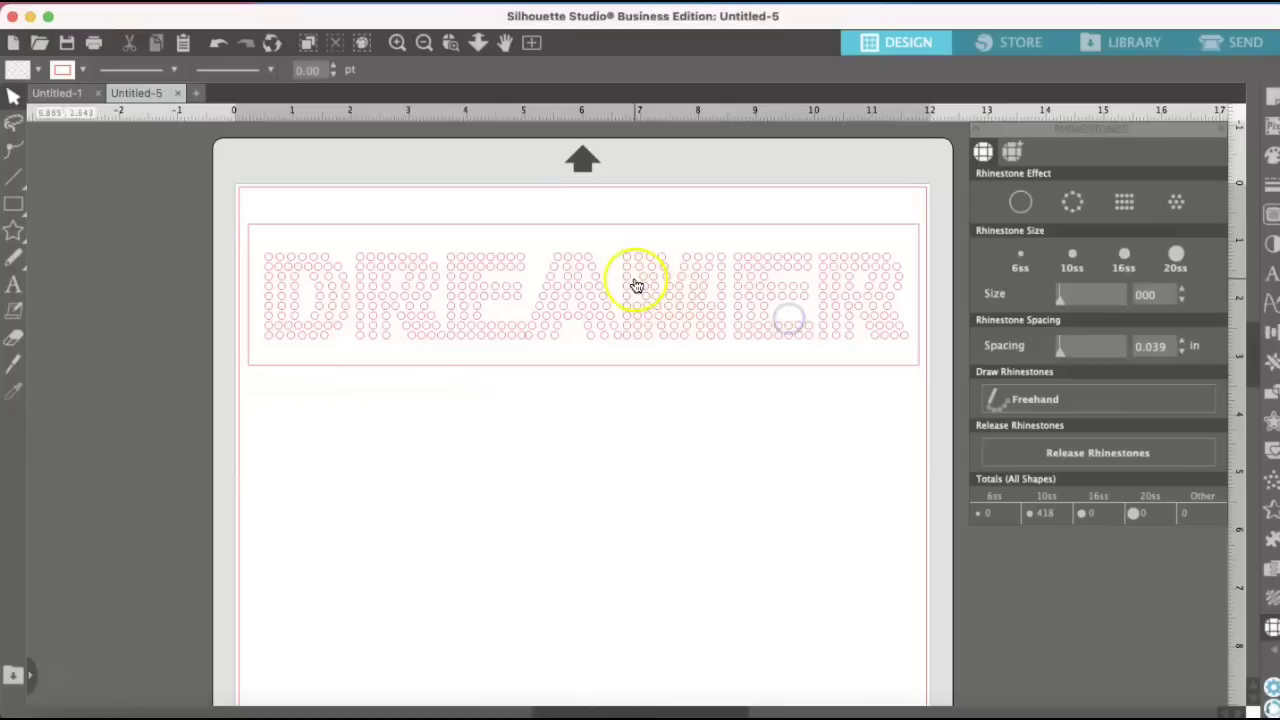
left_click(260, 226)
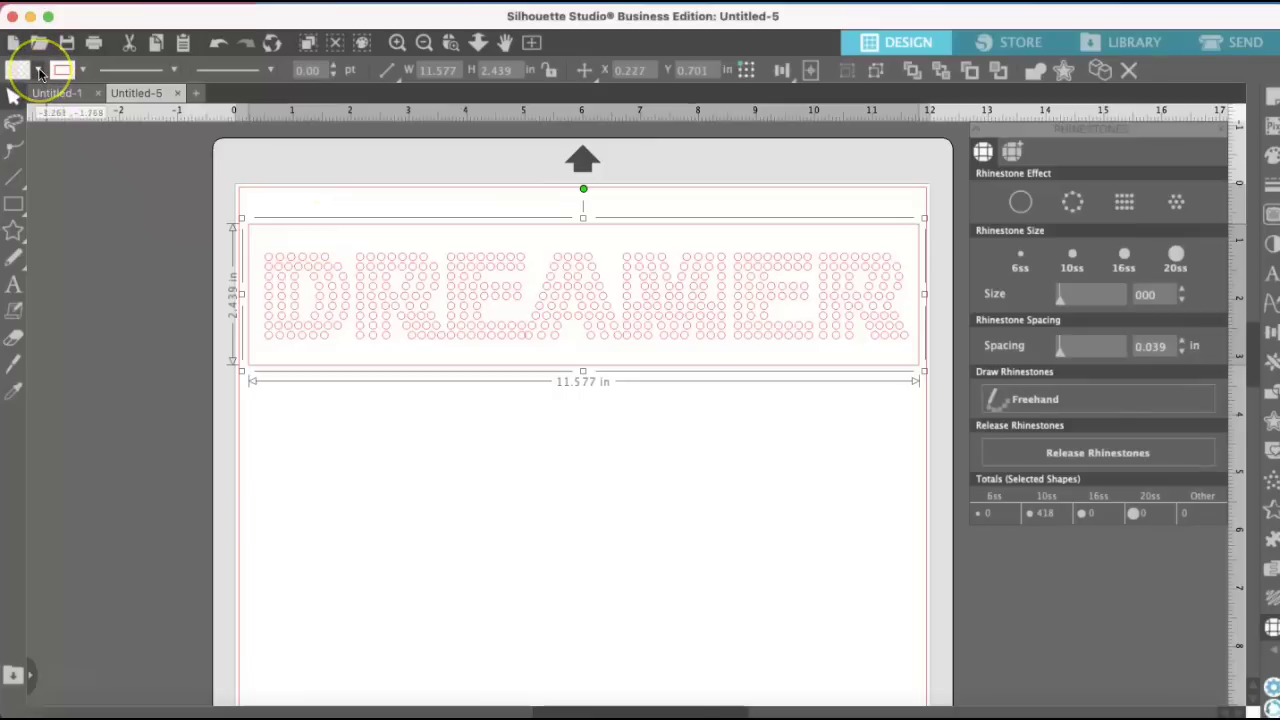
left_click(39, 71)
left_click(26, 98)
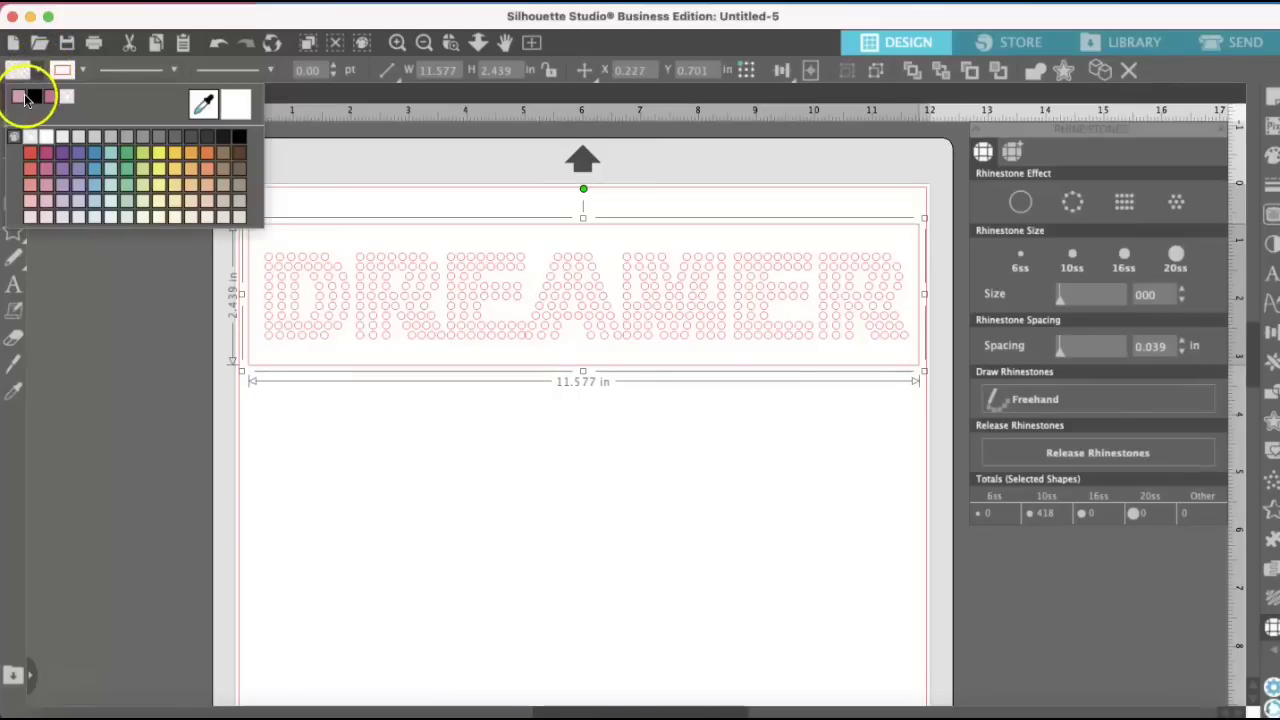
Ungroup the pink-filled design and send the rectangle to the back, behind the rhinestones.
right_click(556, 320)
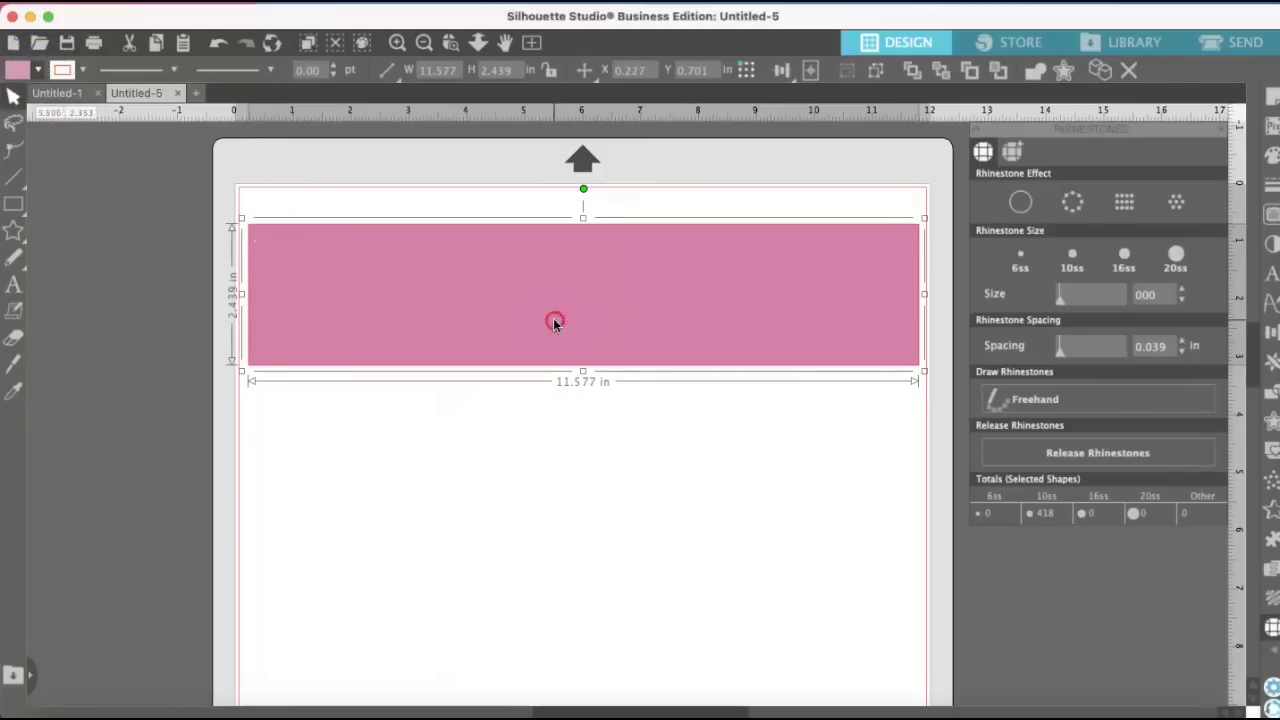
left_click(620, 624)
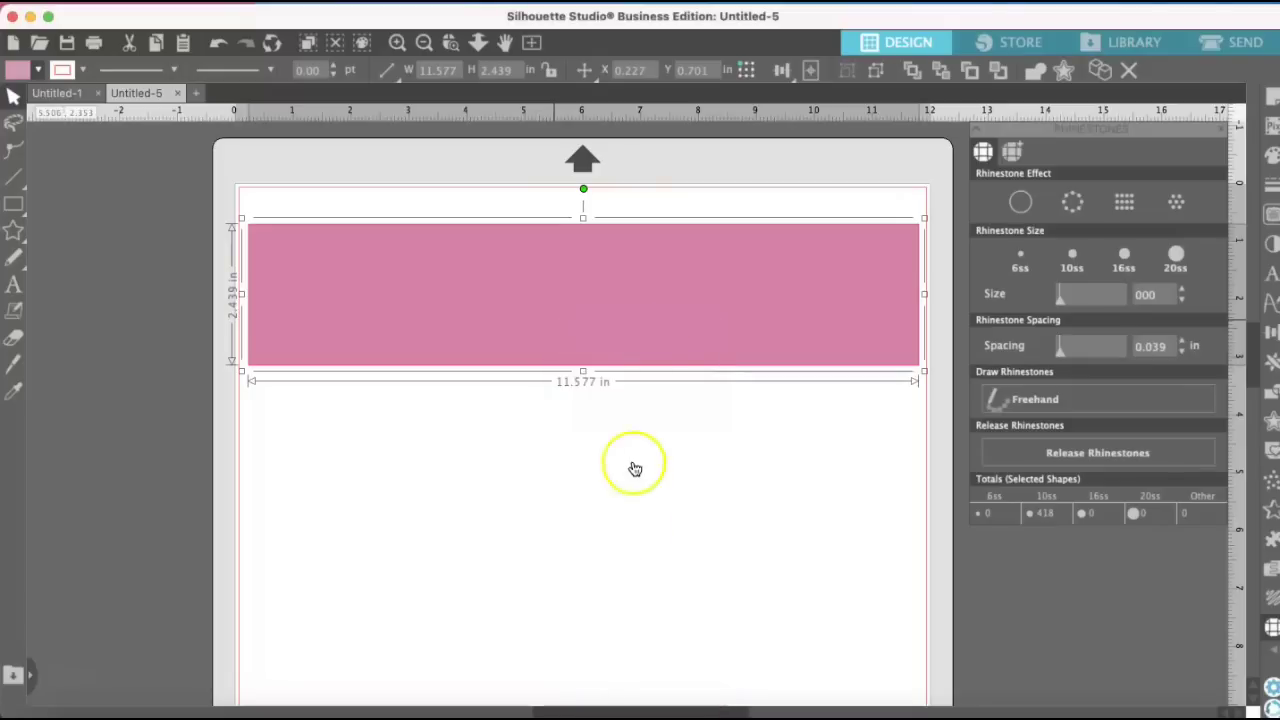
left_click(662, 320)
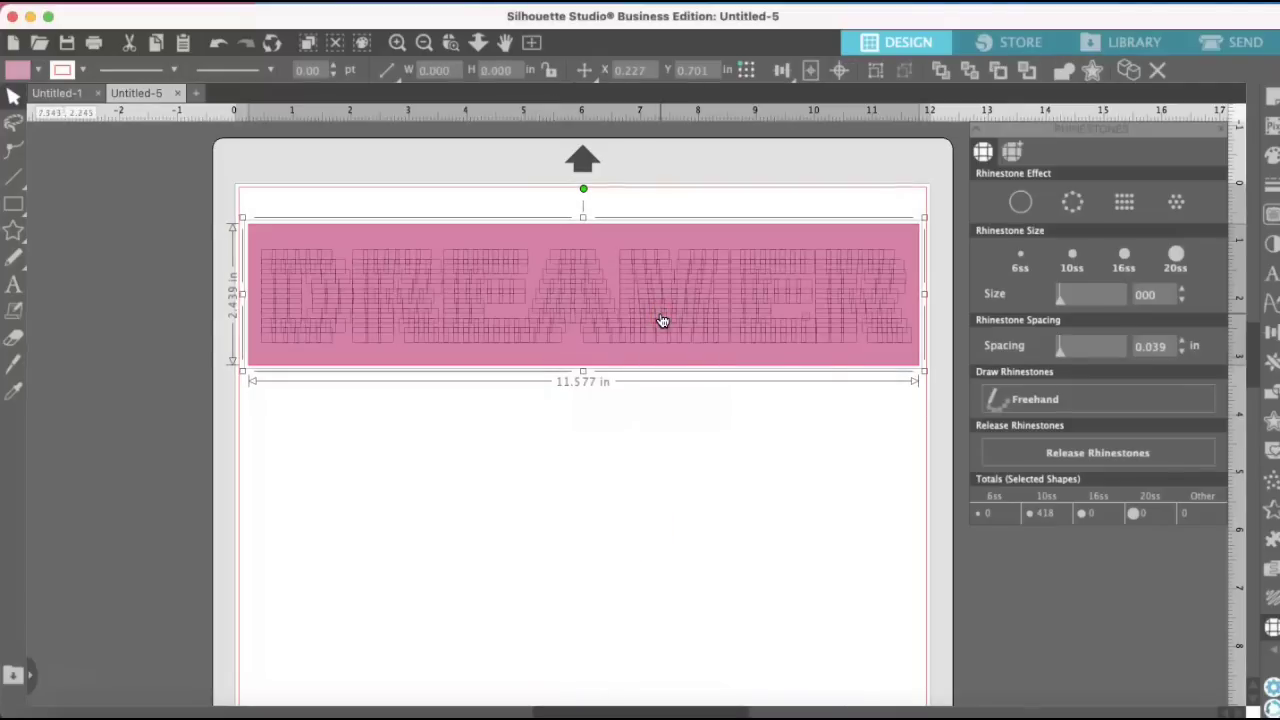
right_click(662, 320)
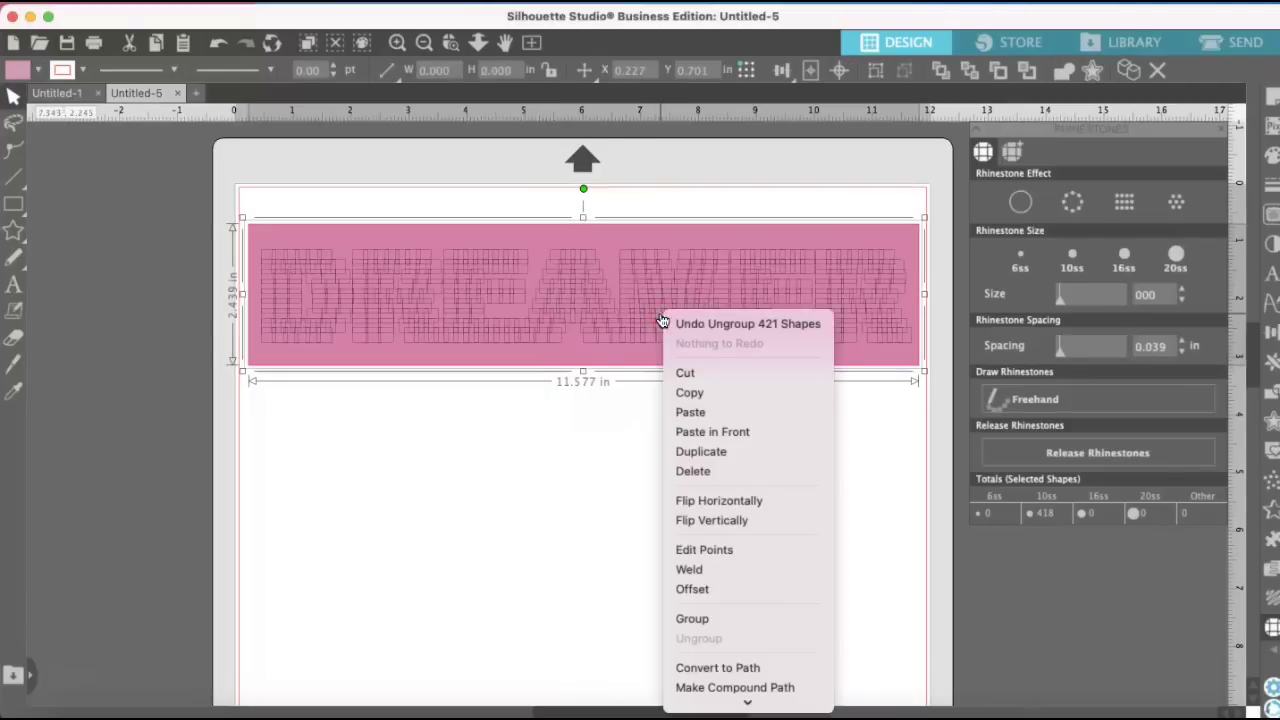
scroll(715, 668, "down", 3)
left_click(721, 658)
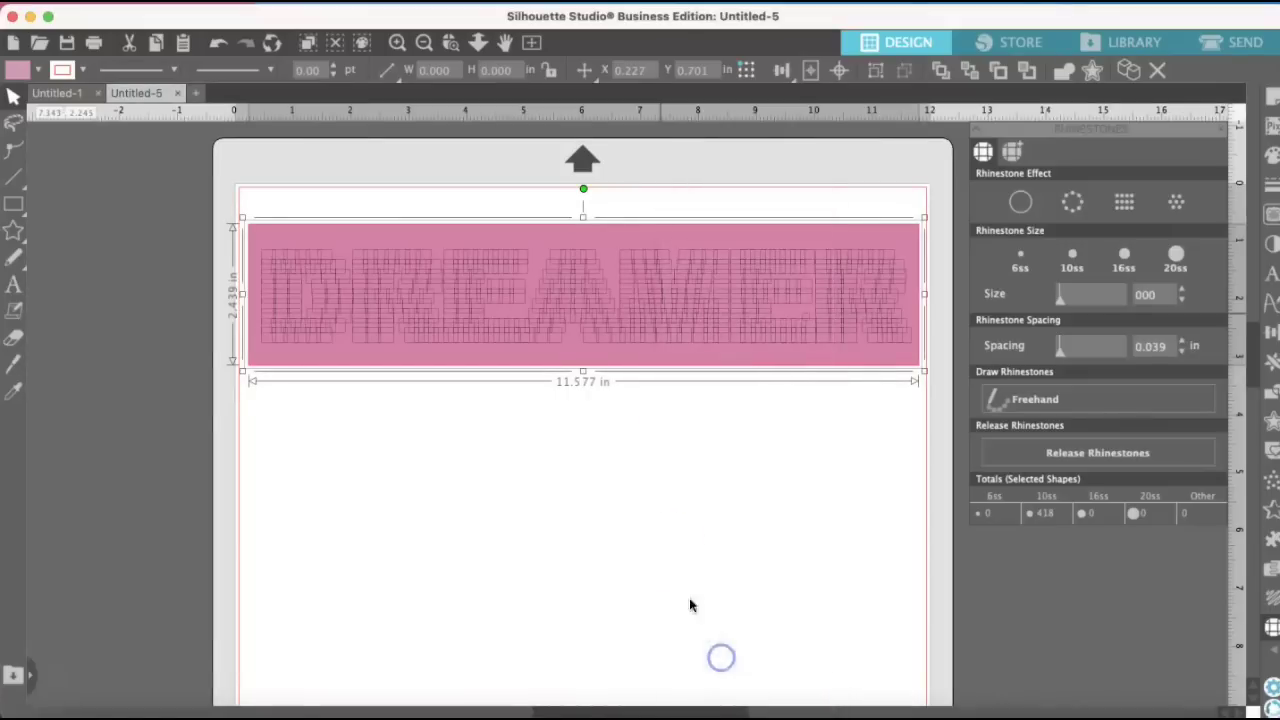
left_click(650, 498)
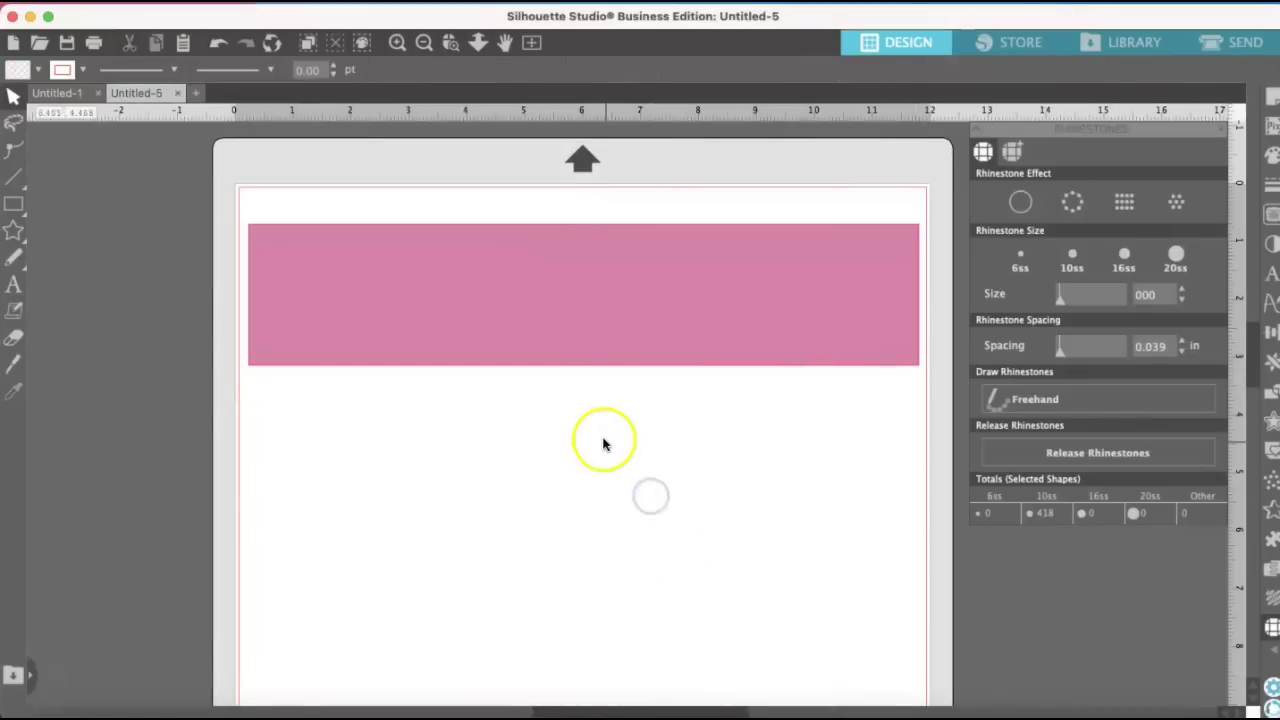
right_click(701, 305)
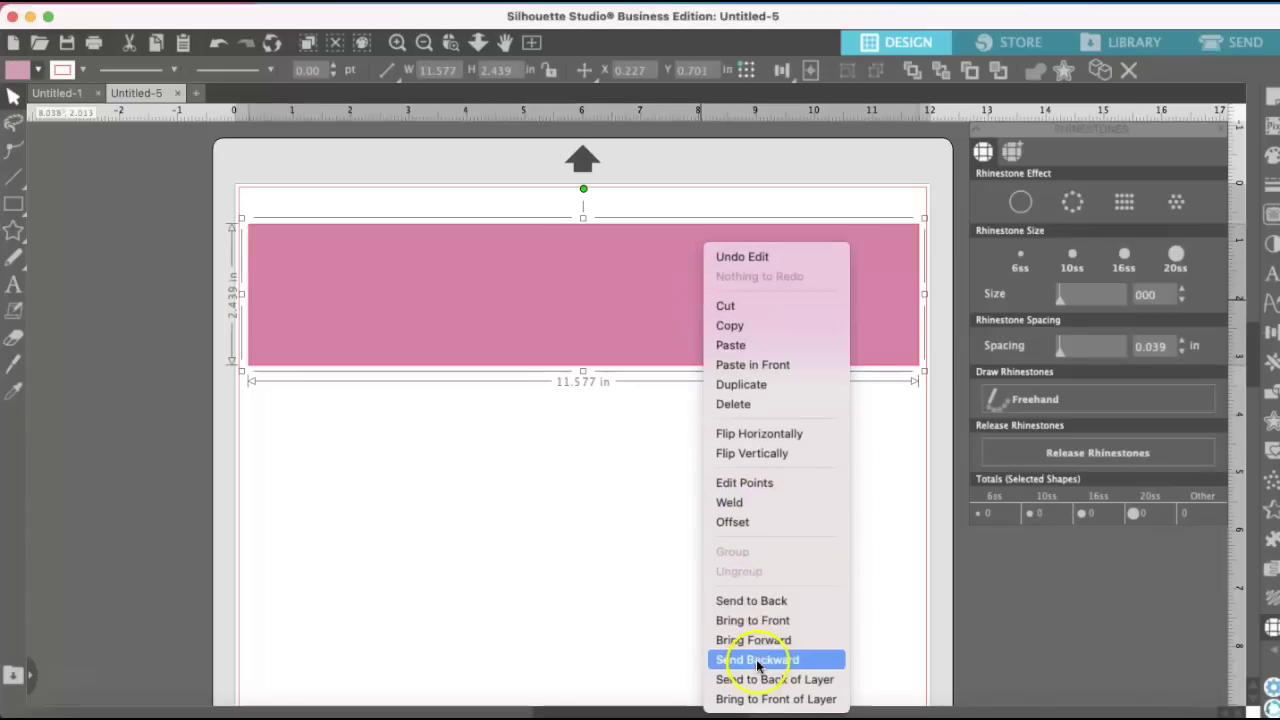
left_click(781, 603)
left_click(792, 523)
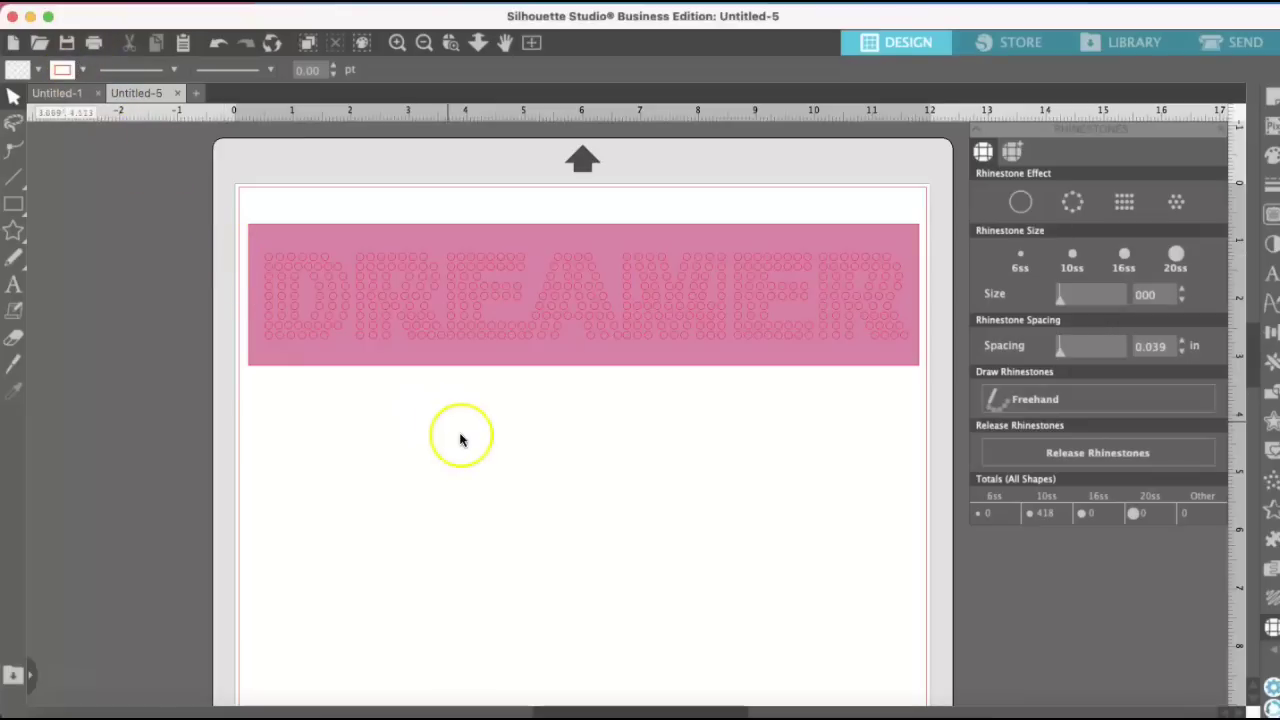
Set the line color of the rectangle and all rhinestones to white.
key("super+a")
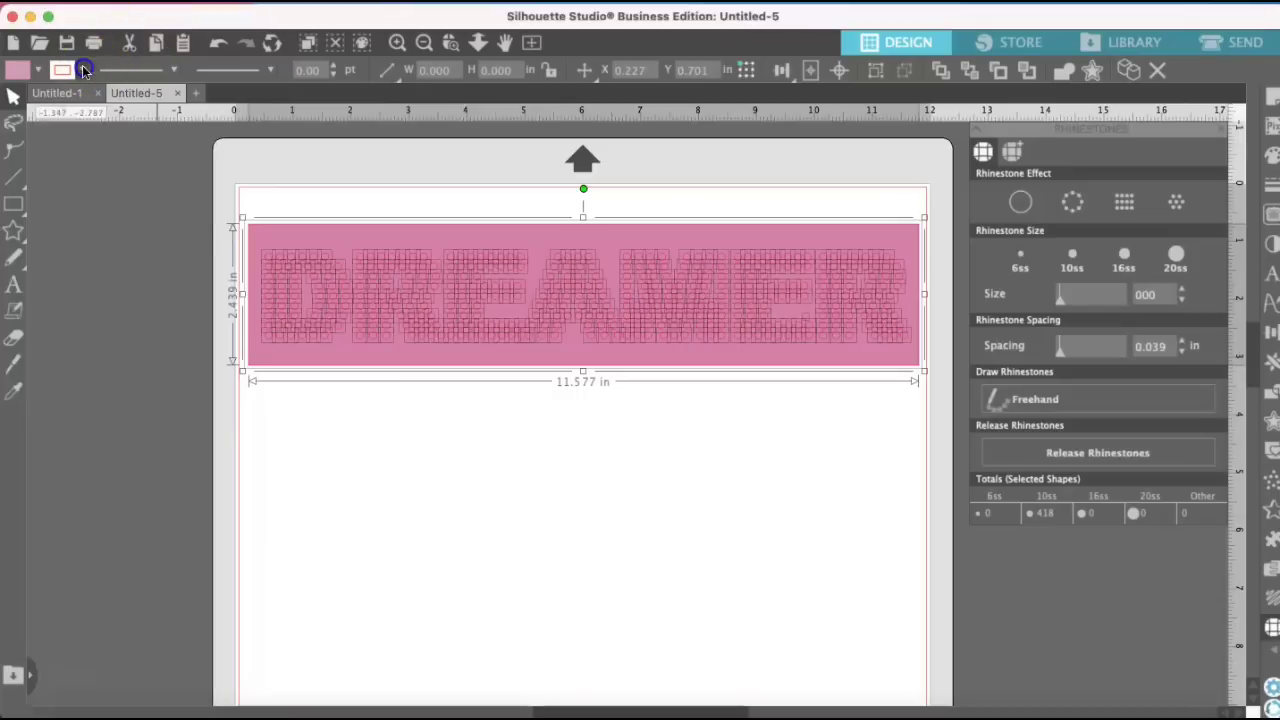
left_click(83, 70)
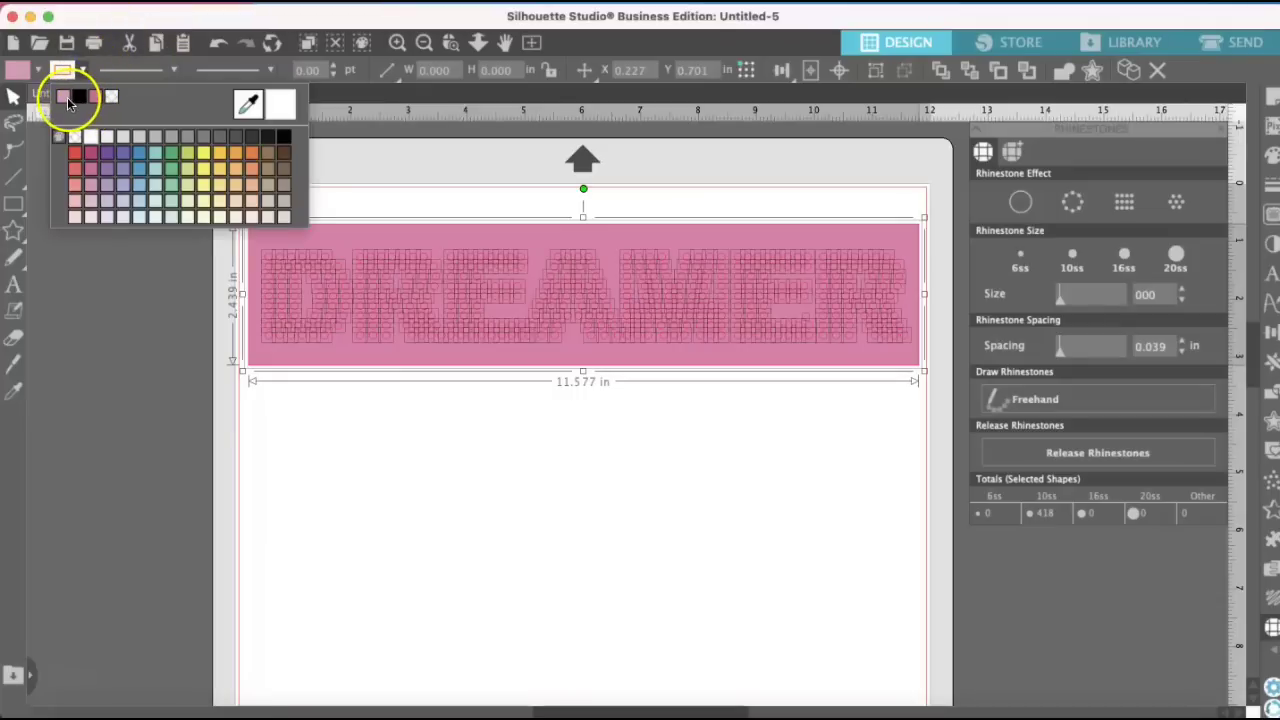
left_click(91, 152)
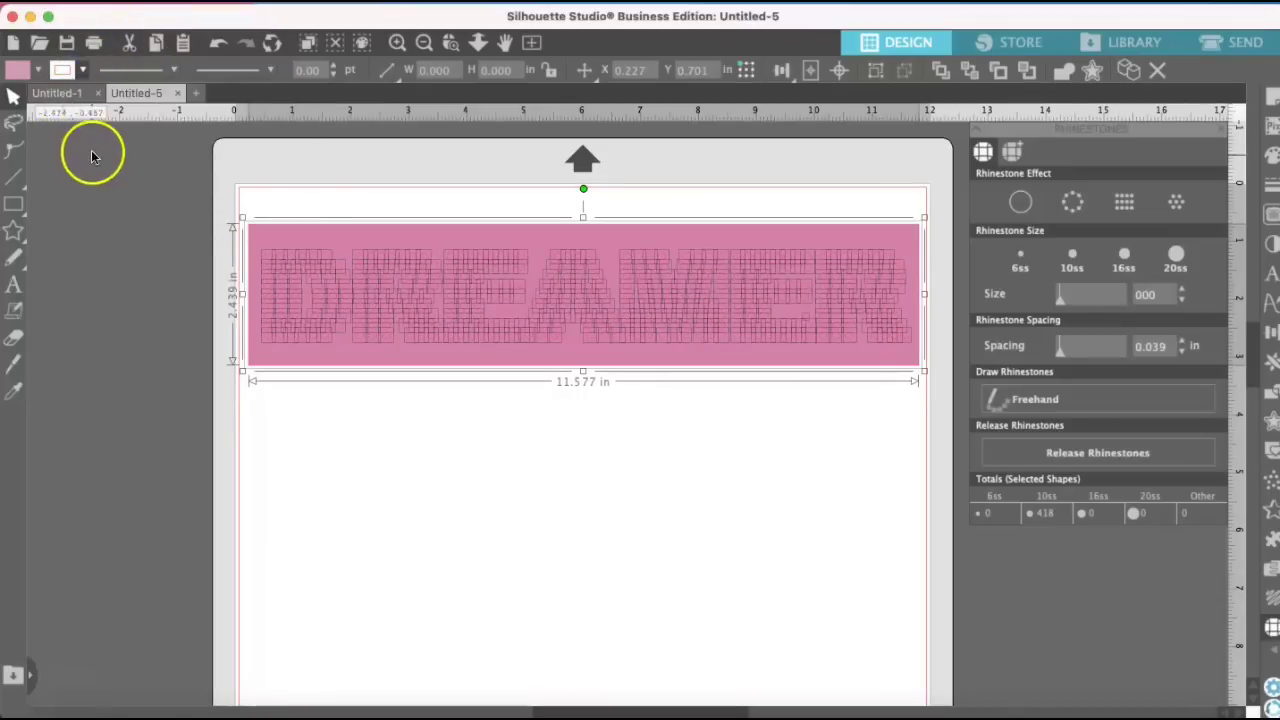
left_click(82, 72)
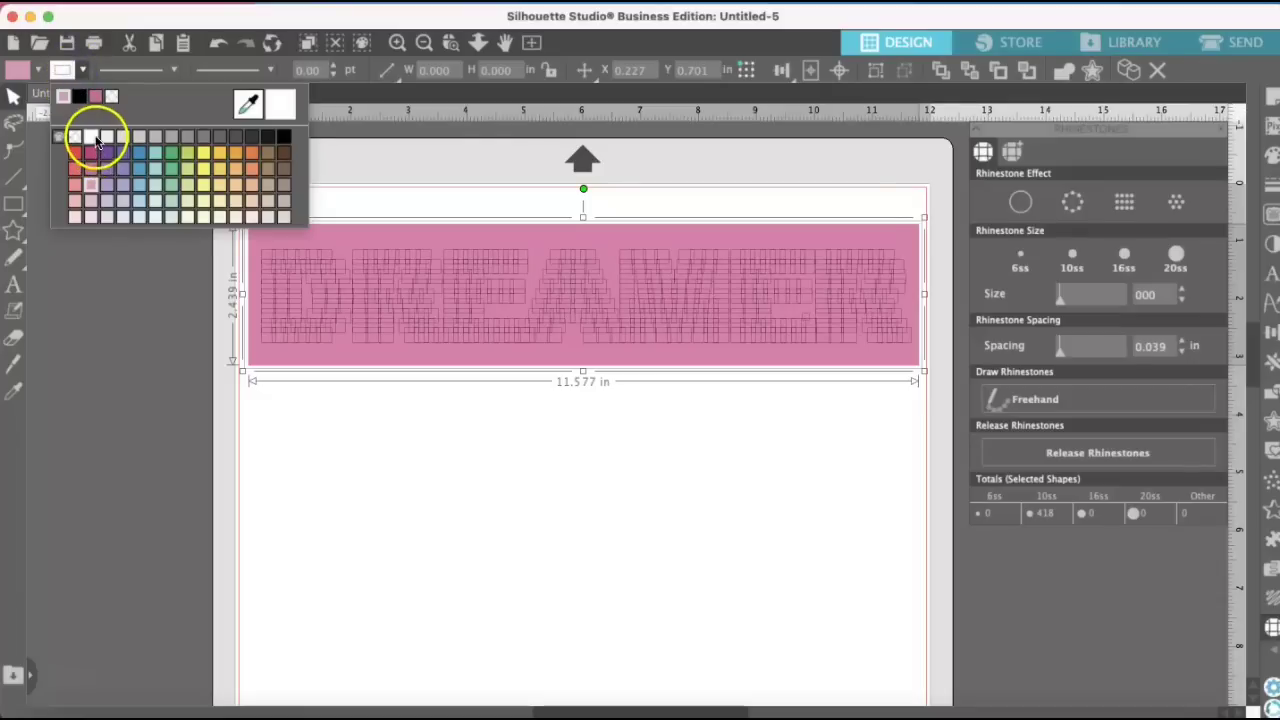
left_click(95, 139)
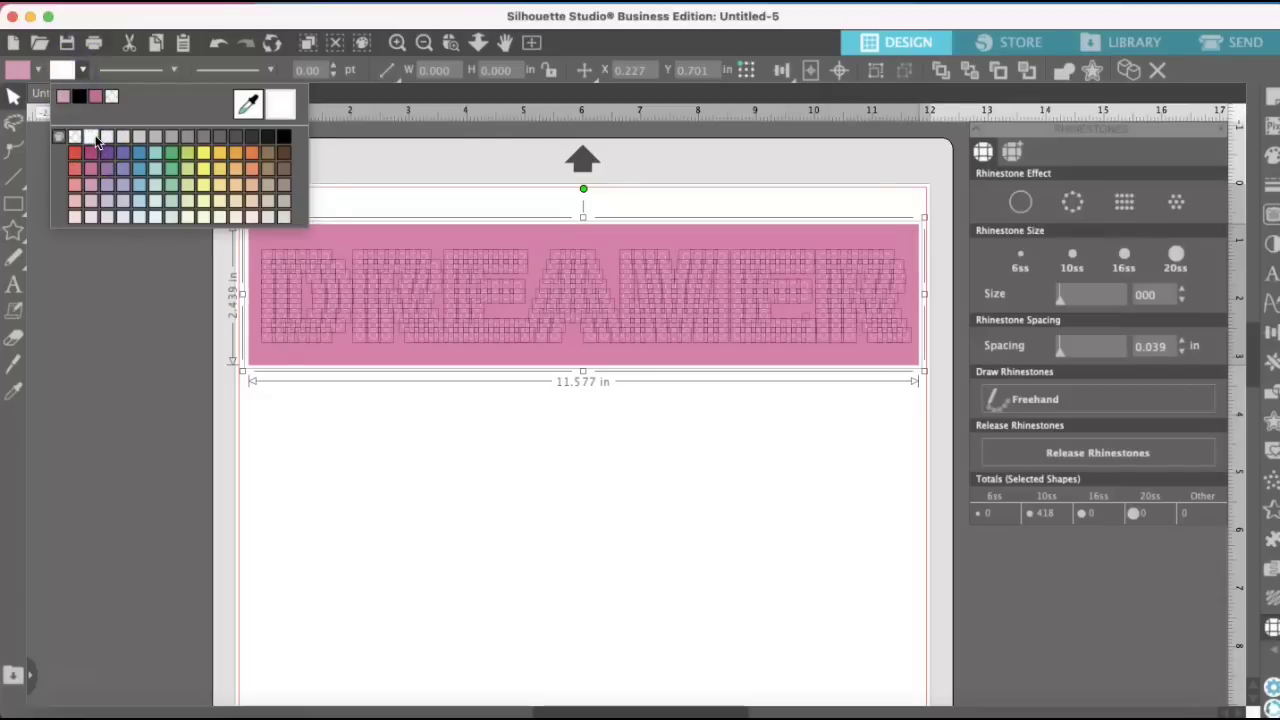
left_click(316, 420)
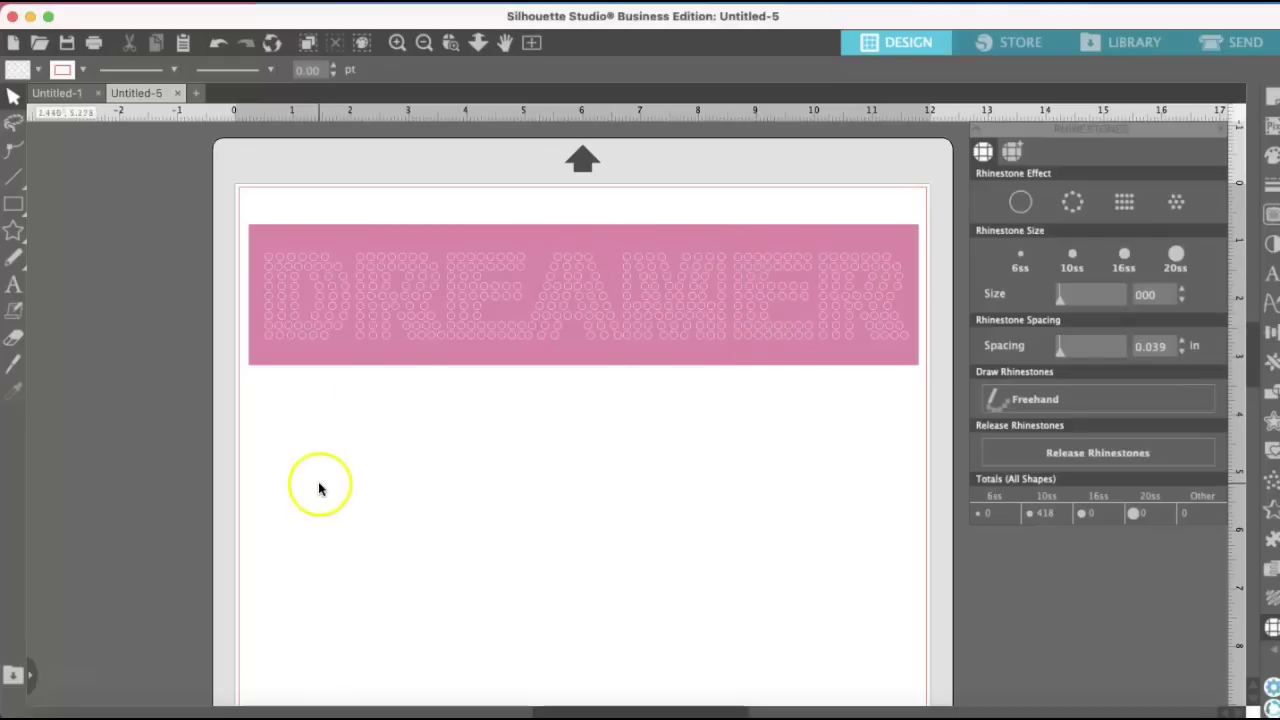
Group the rectangle with all the rhinestones and move the group slightly right to X 0.242.
key("super+a")
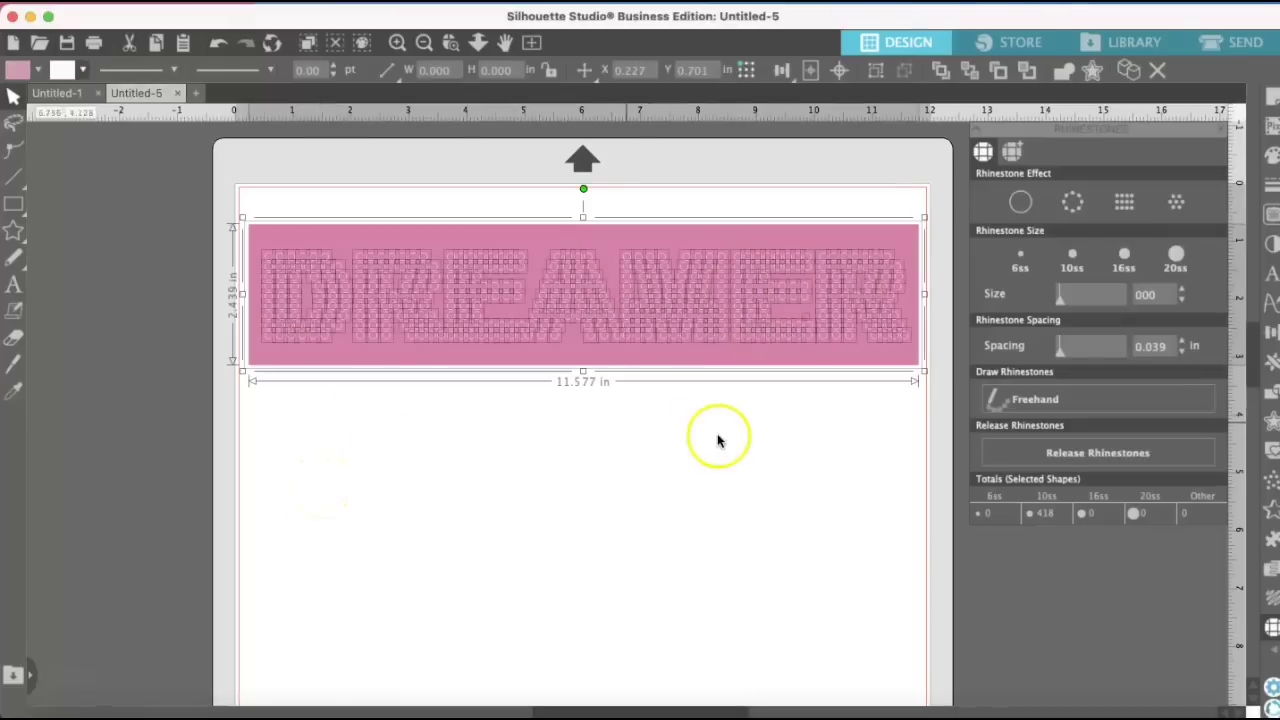
right_click(755, 344)
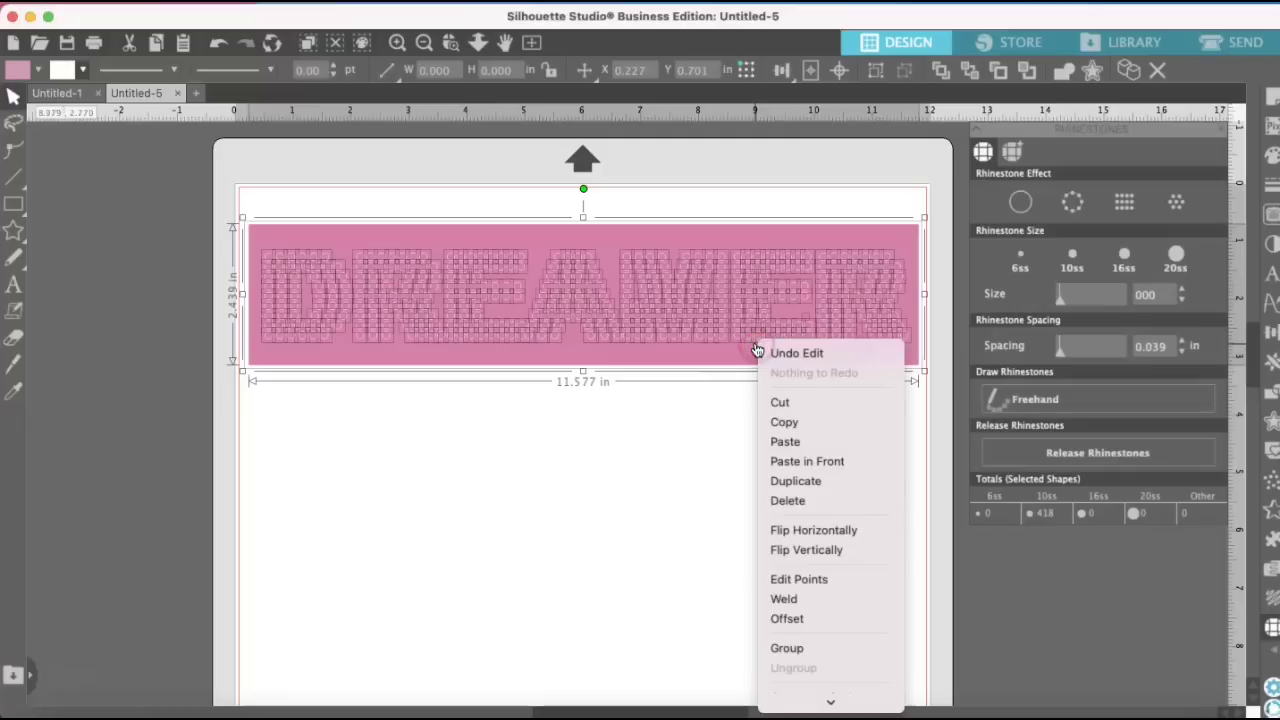
left_click(827, 648)
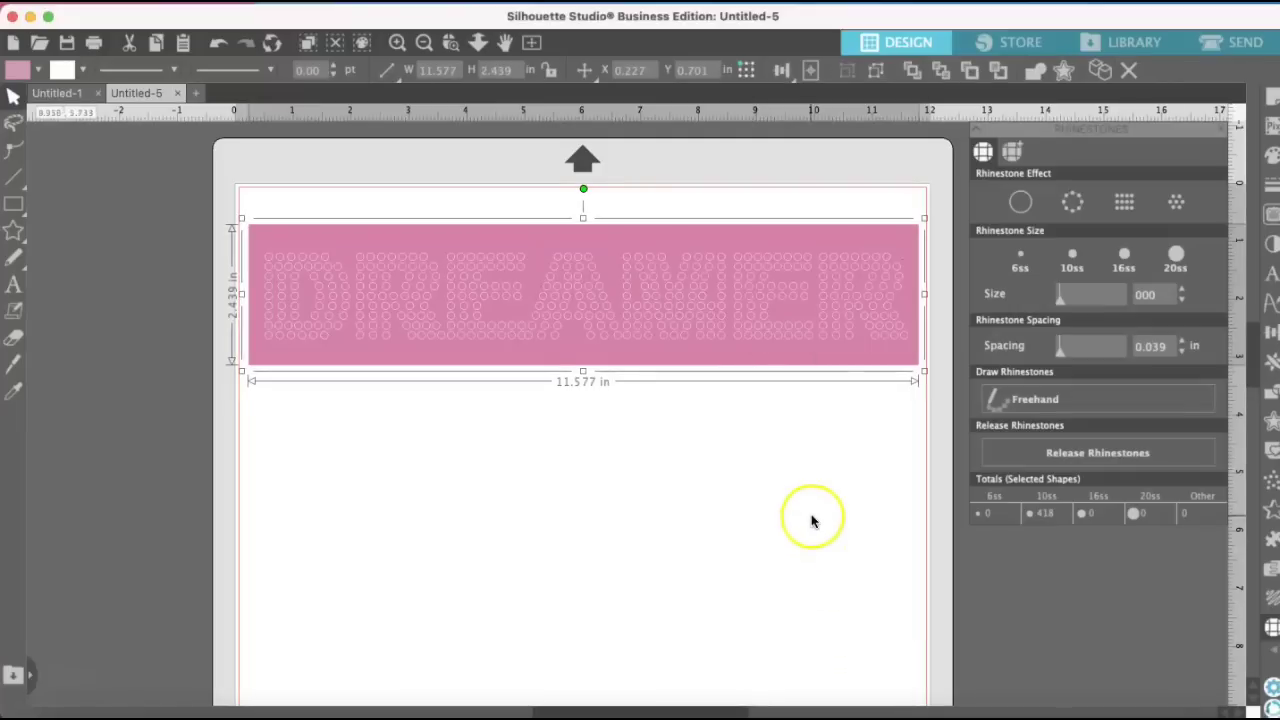
mouse_move(771, 294)
left_mouse_down()
mouse_move(771, 406)
mouse_move(774, 291)
left_mouse_up()
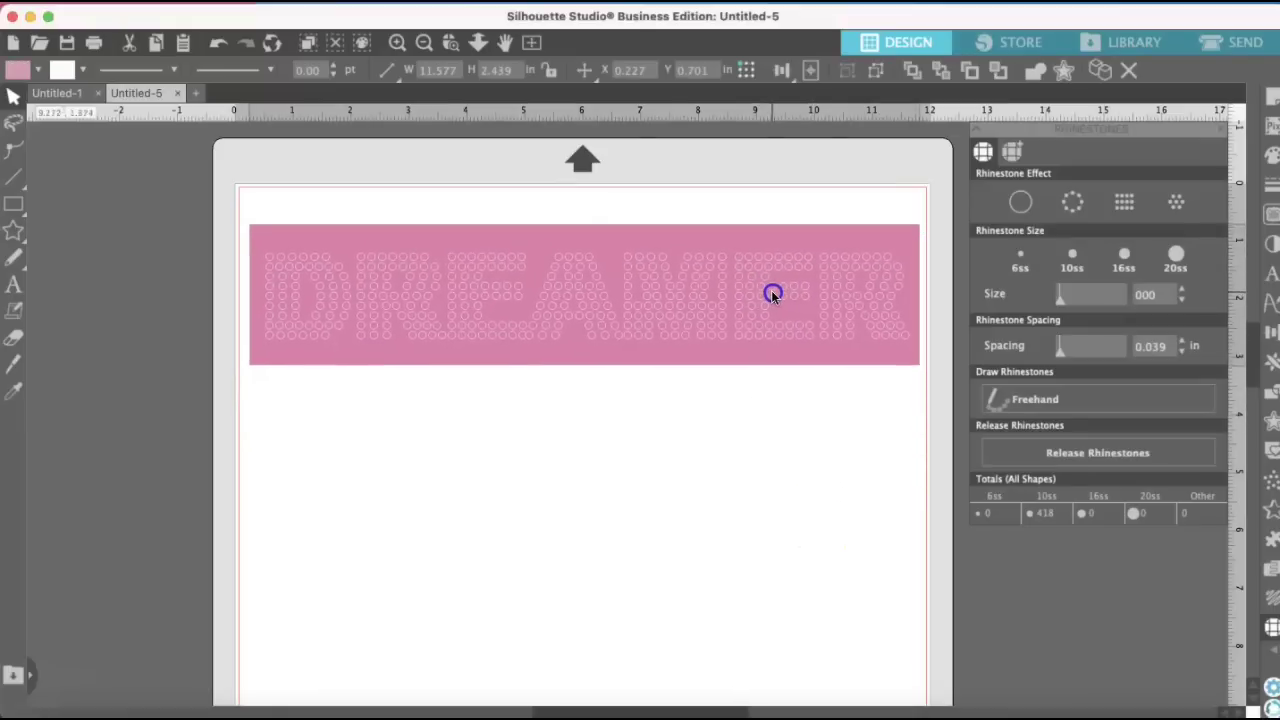
Make a compound path from the grouped rectangle and rhinestones and fill it with the pink color.
right_click(771, 292)
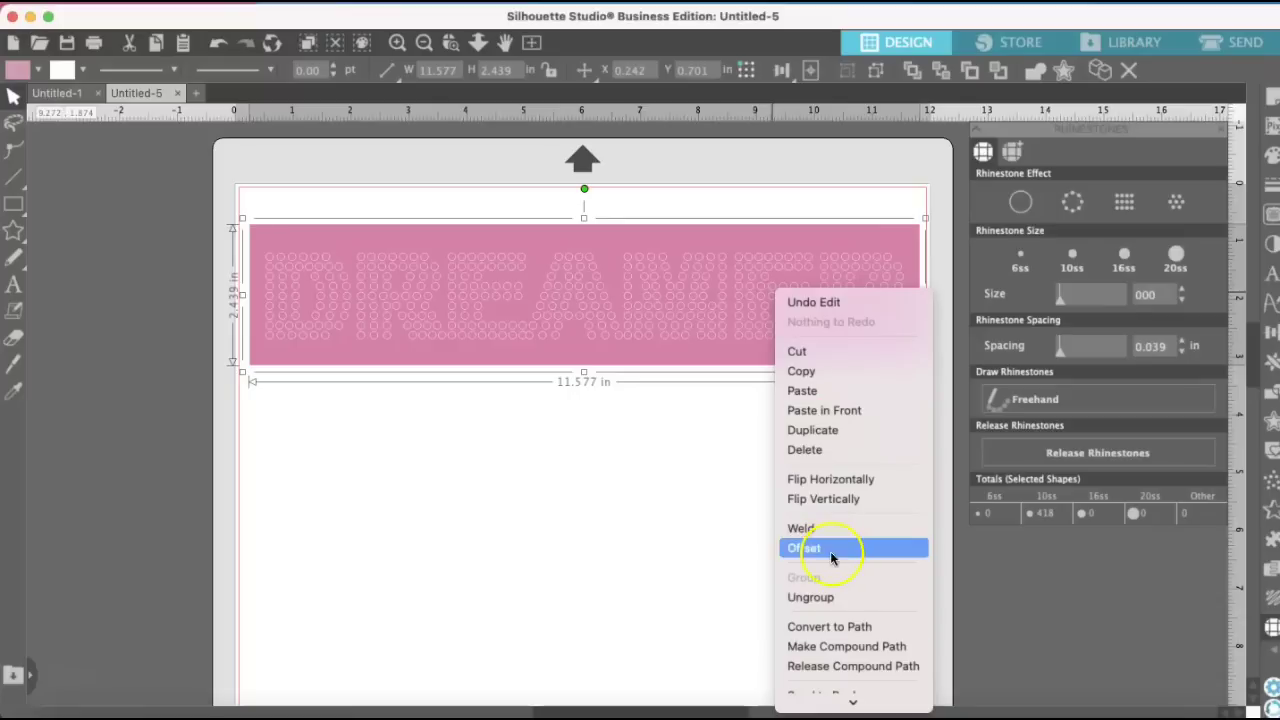
left_click(840, 647)
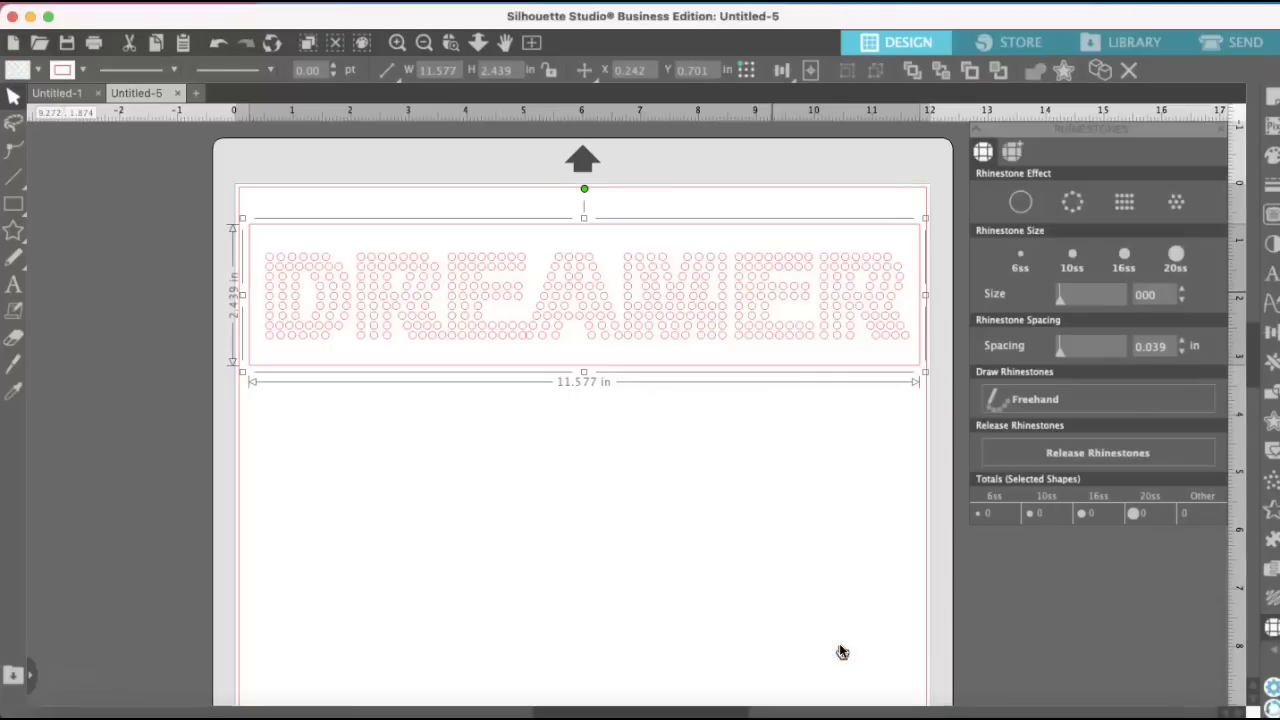
left_click(843, 506)
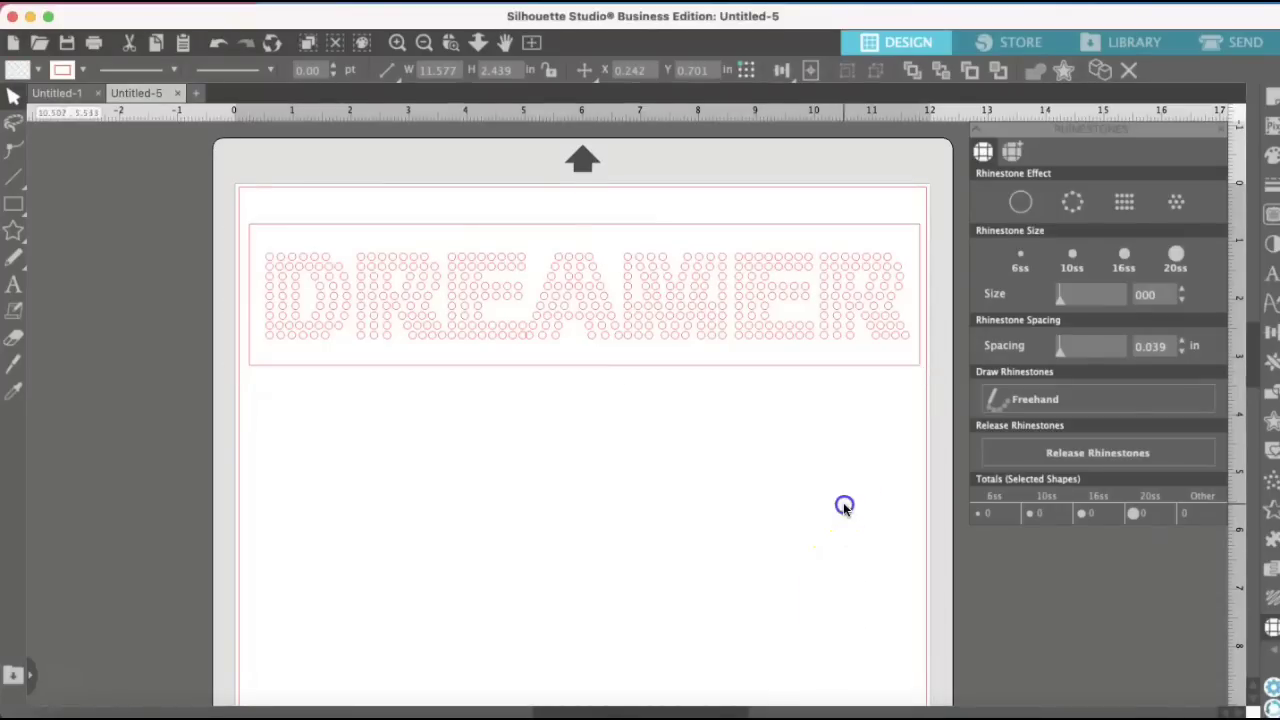
left_click(737, 224)
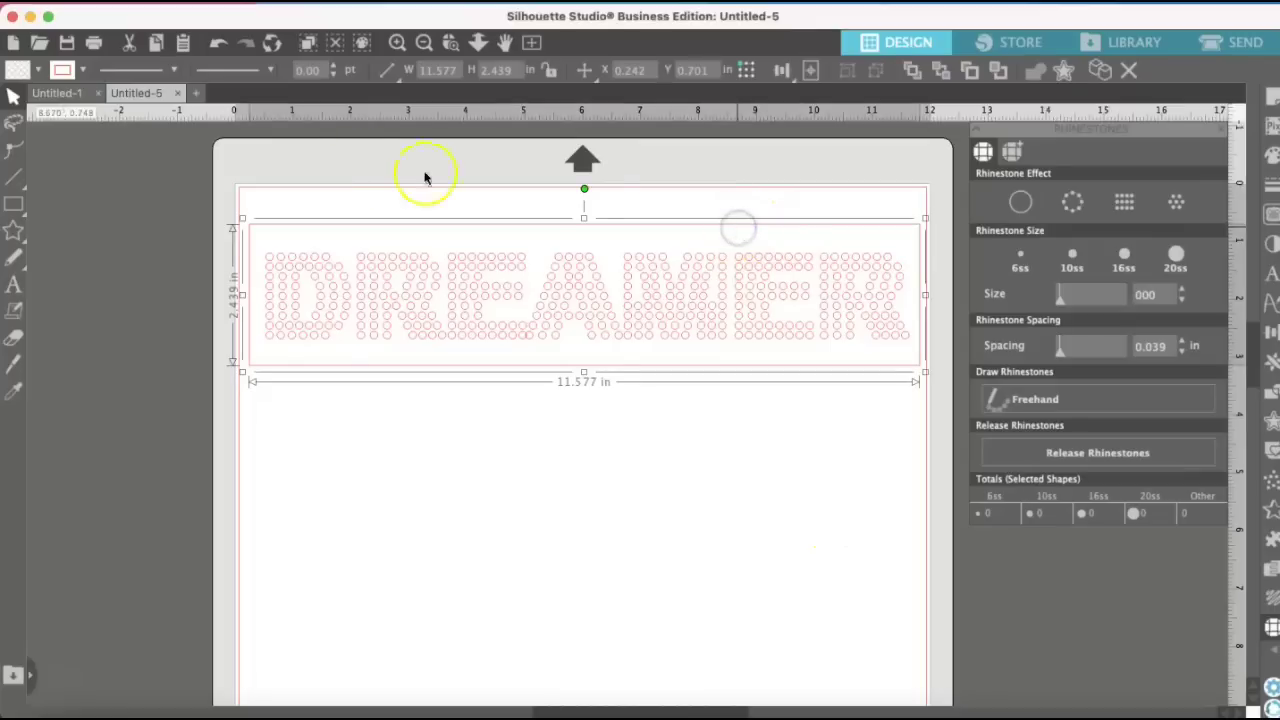
left_click(34, 69)
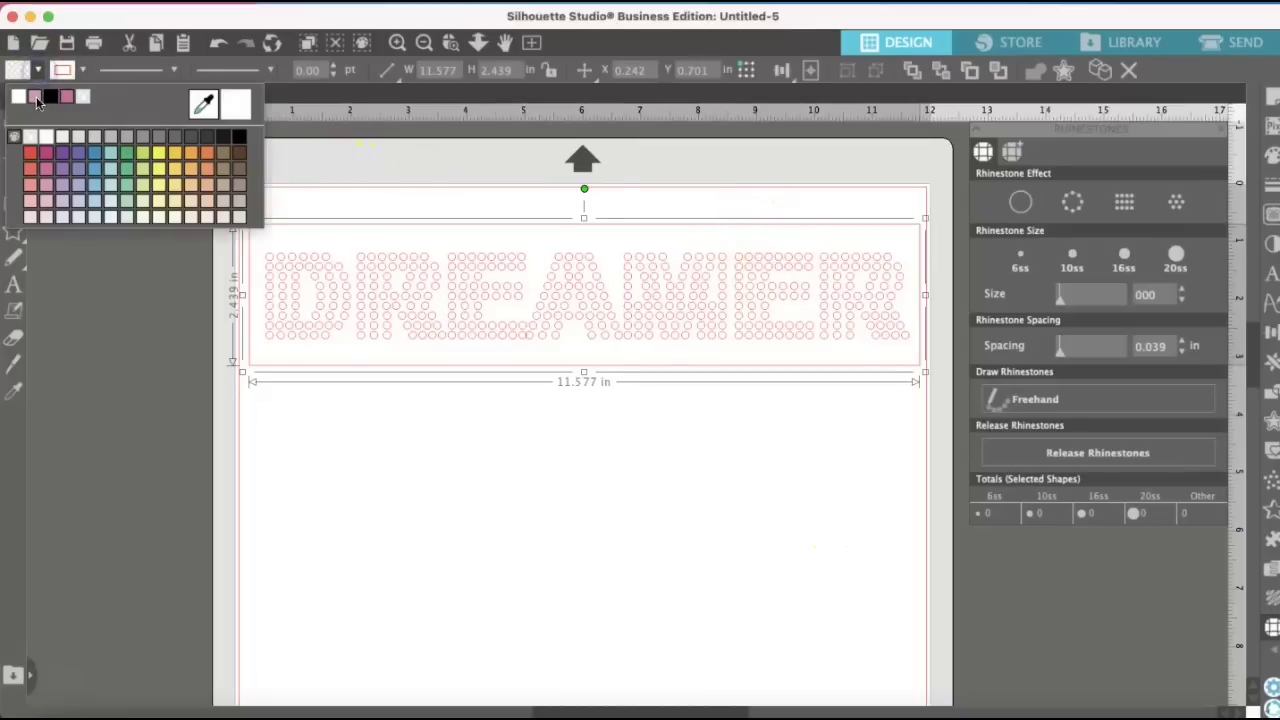
left_click(34, 99)
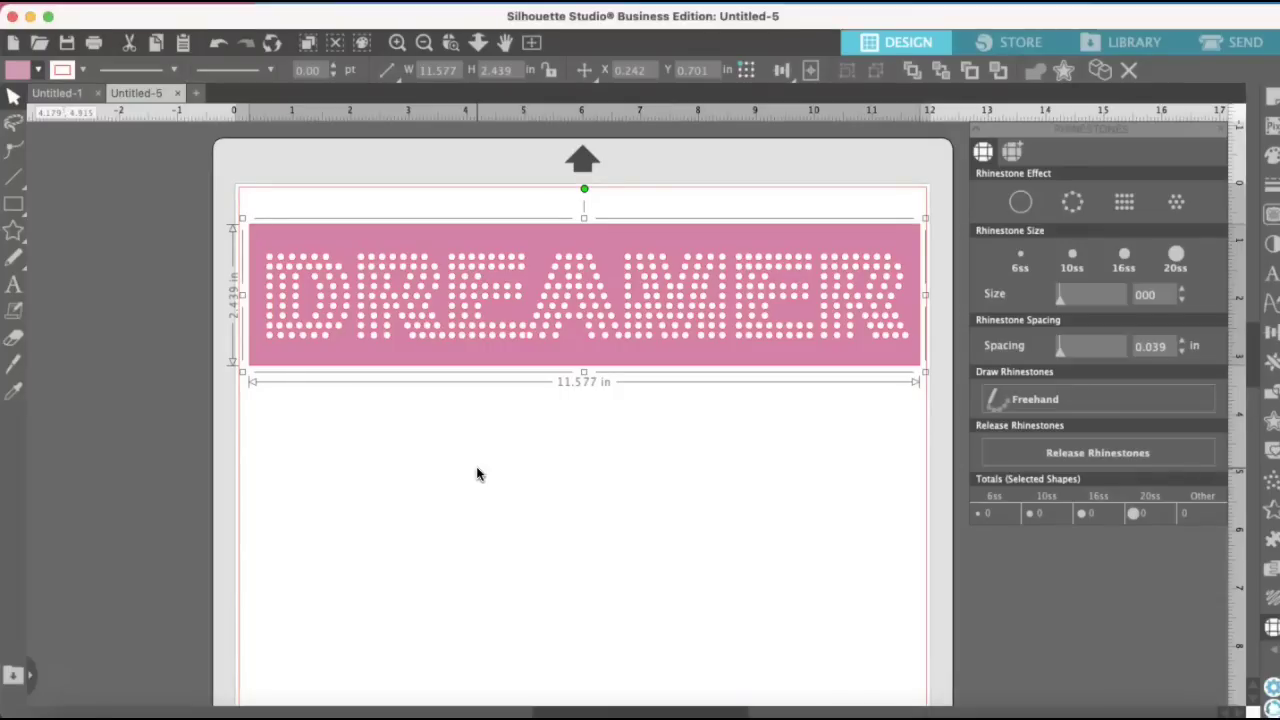
left_click(418, 455)
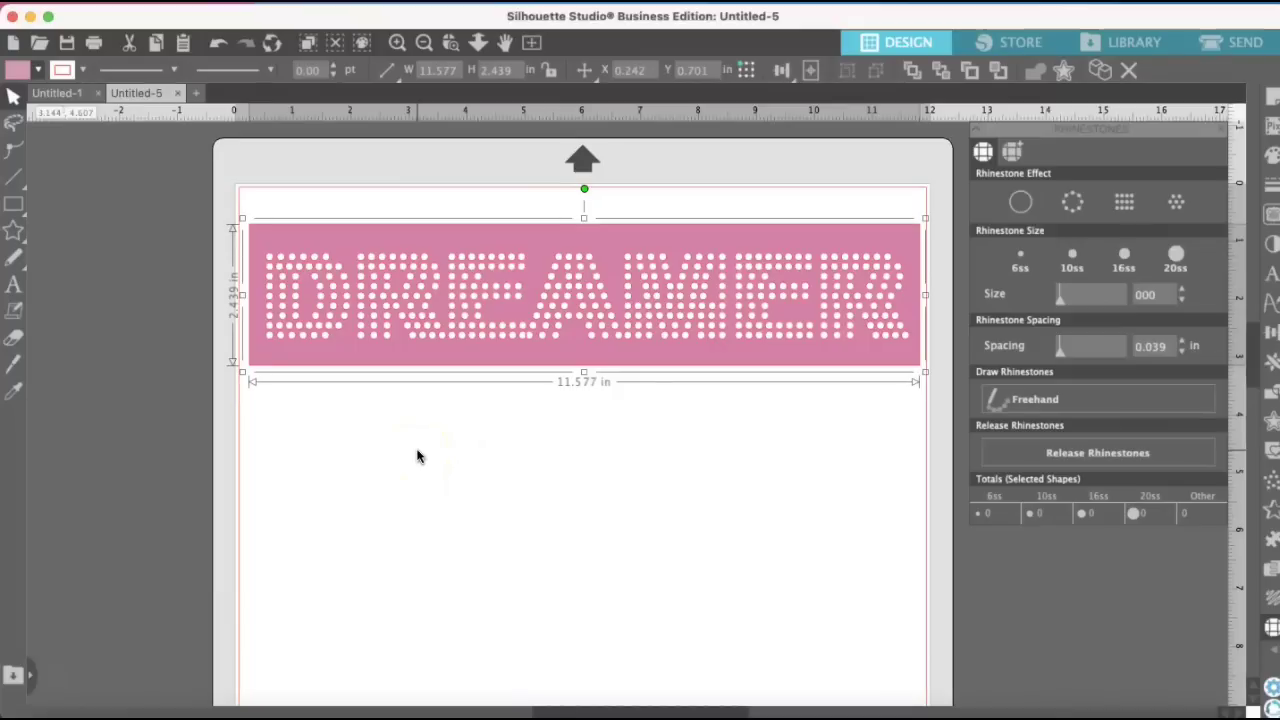
Move the compound path slightly right to X 0.289 and set its line color to transparent.
left_click_drag(336, 331, 338, 237)
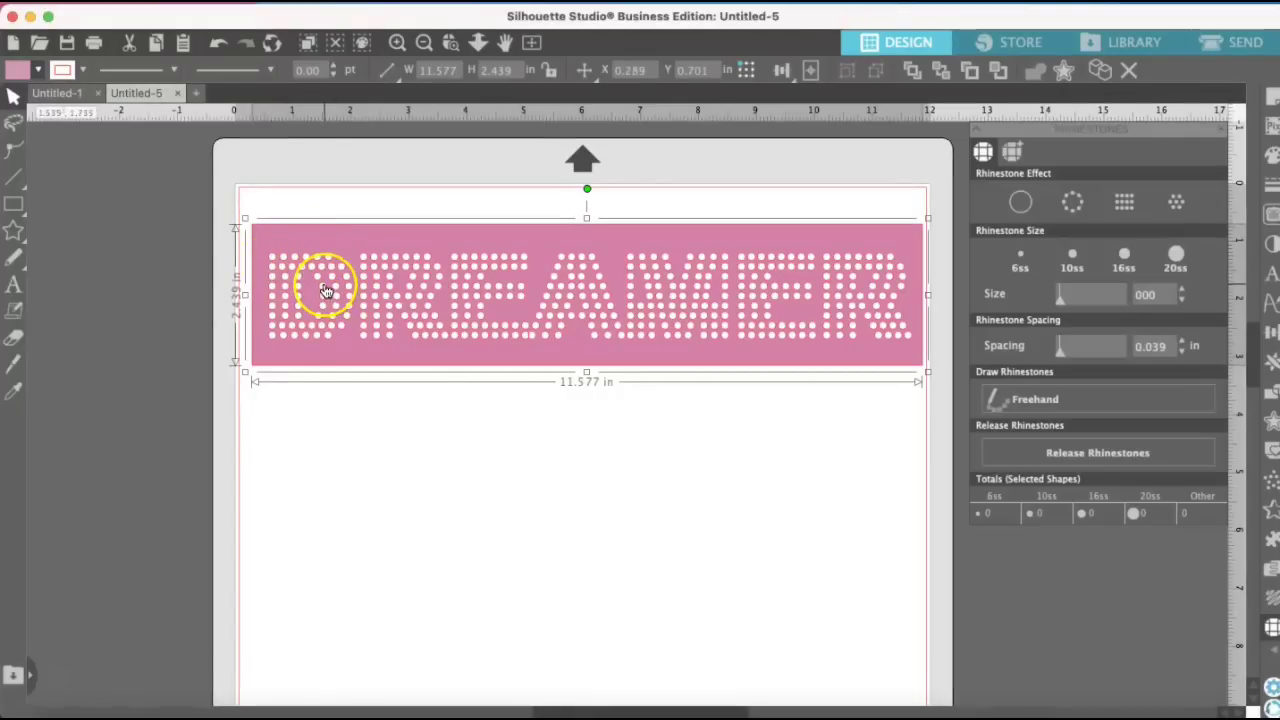
left_click(84, 71)
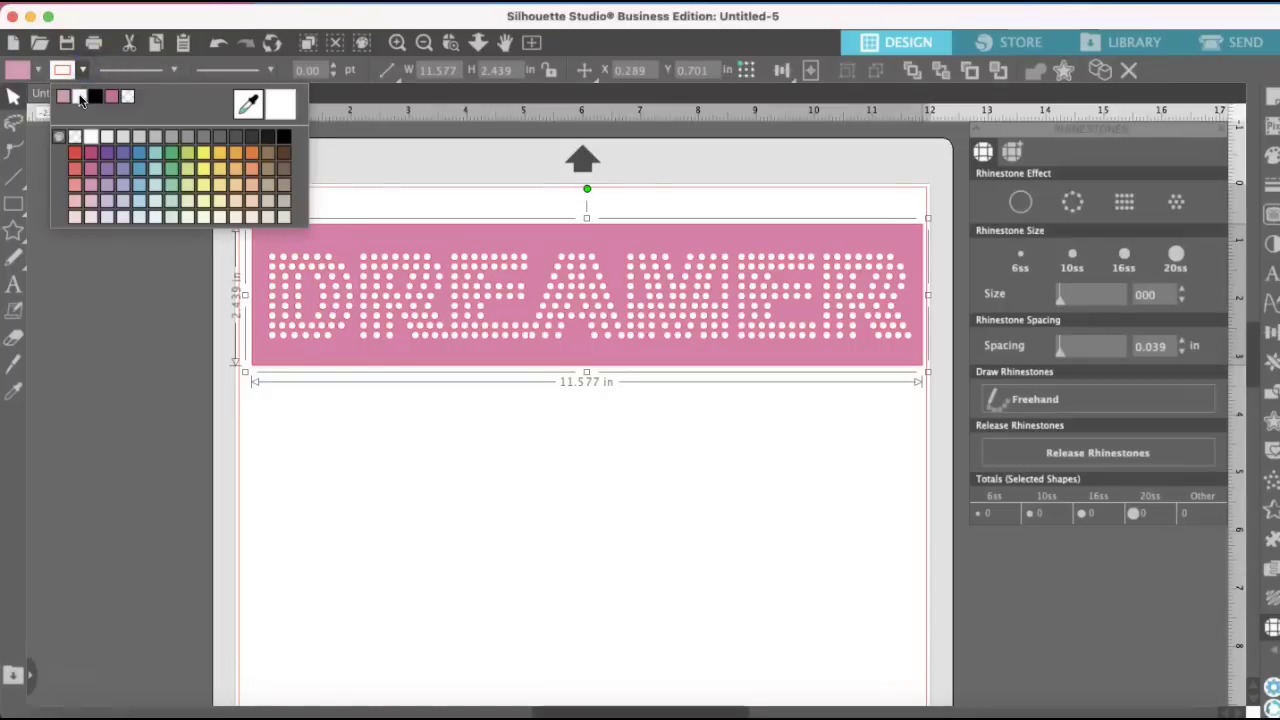
left_click(129, 99)
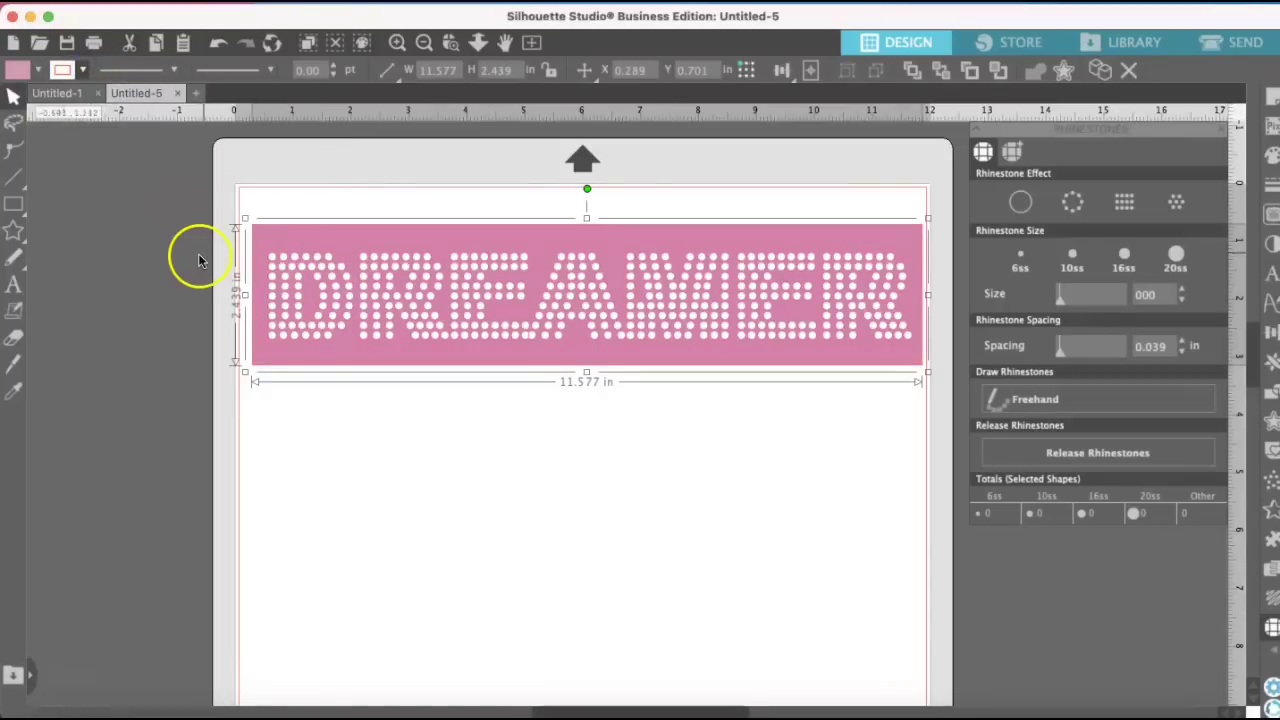
left_click(392, 443)
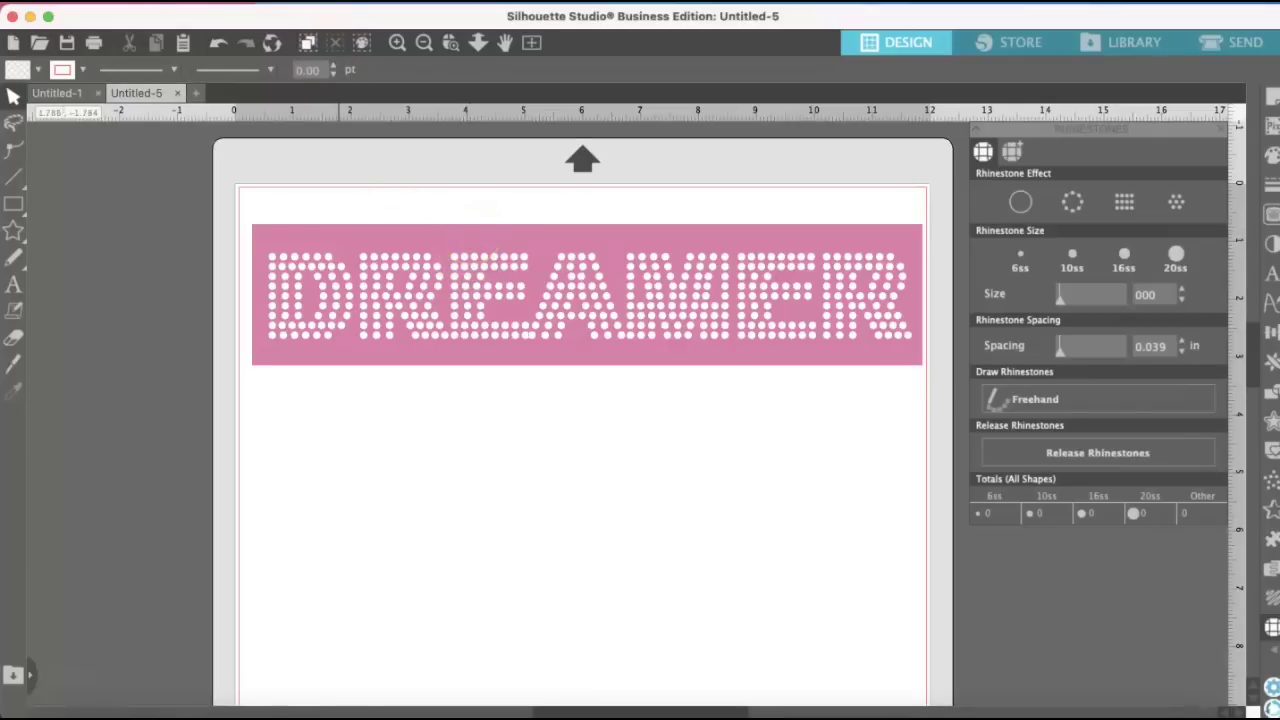
Save the design to the Desktop on the hard drive as DreamerRhinestoneTUT in SVG format.
left_click(170, 1)
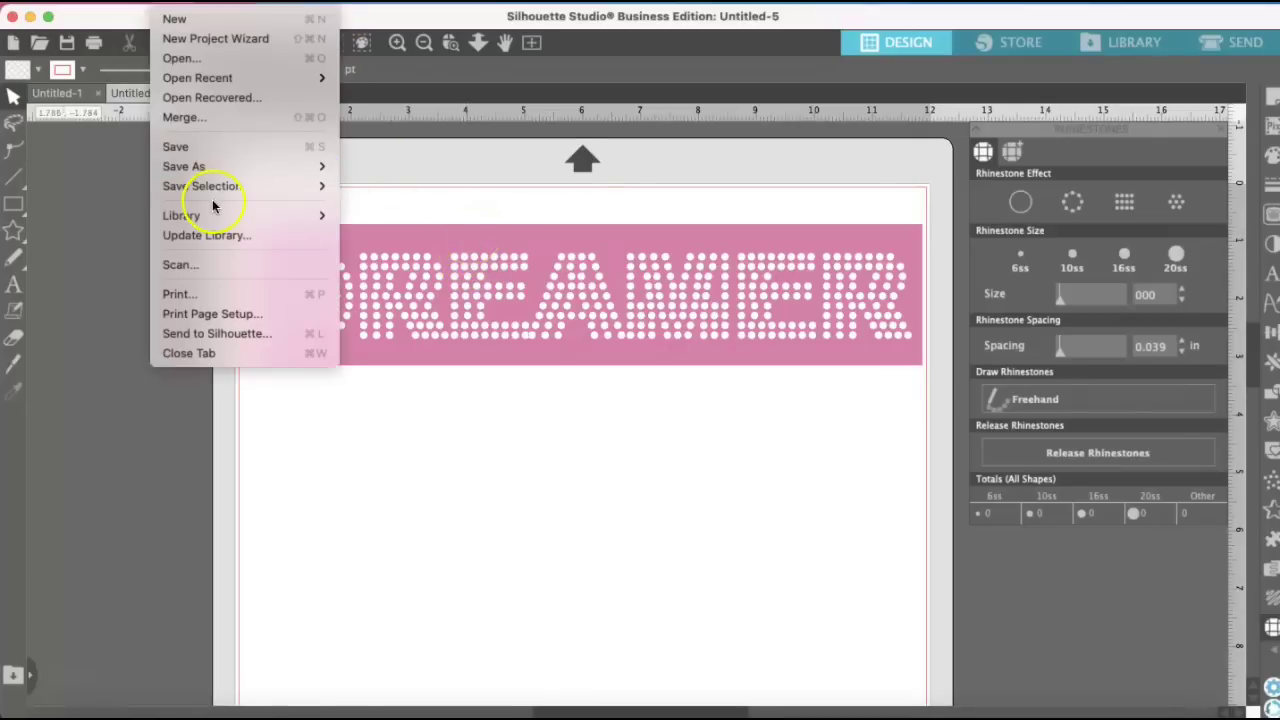
mouse_move(205, 168)
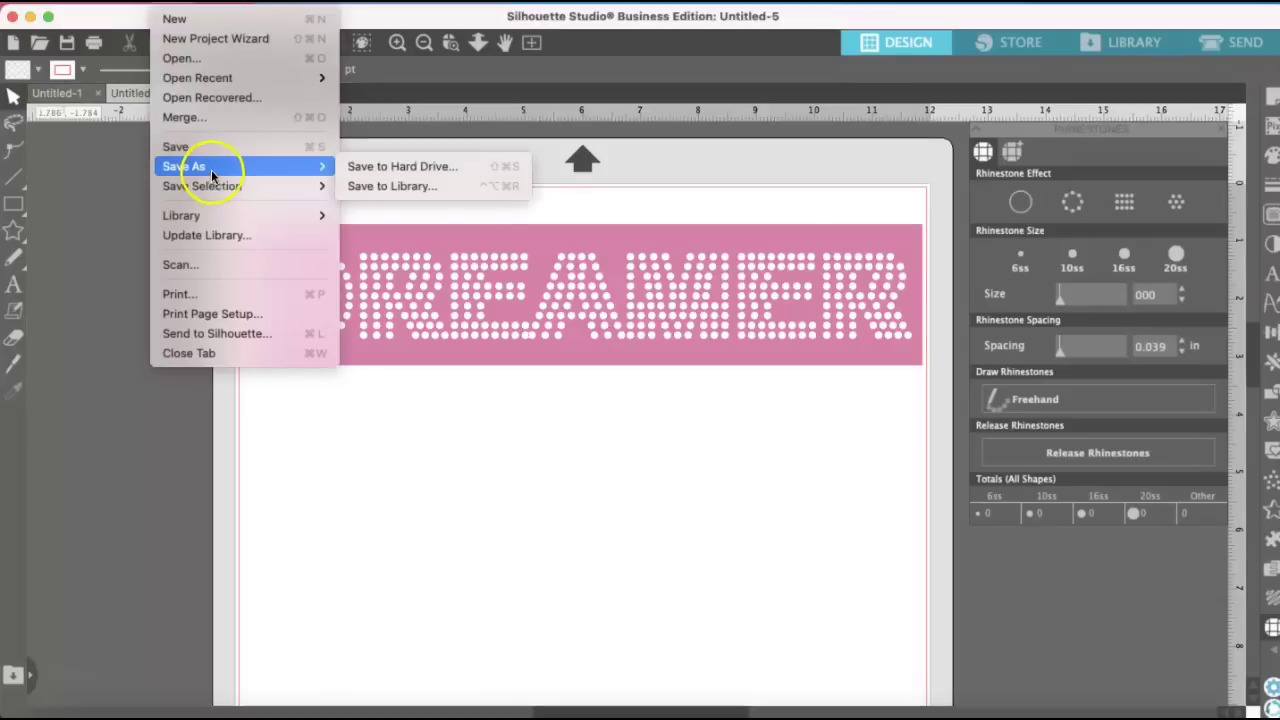
left_click(368, 166)
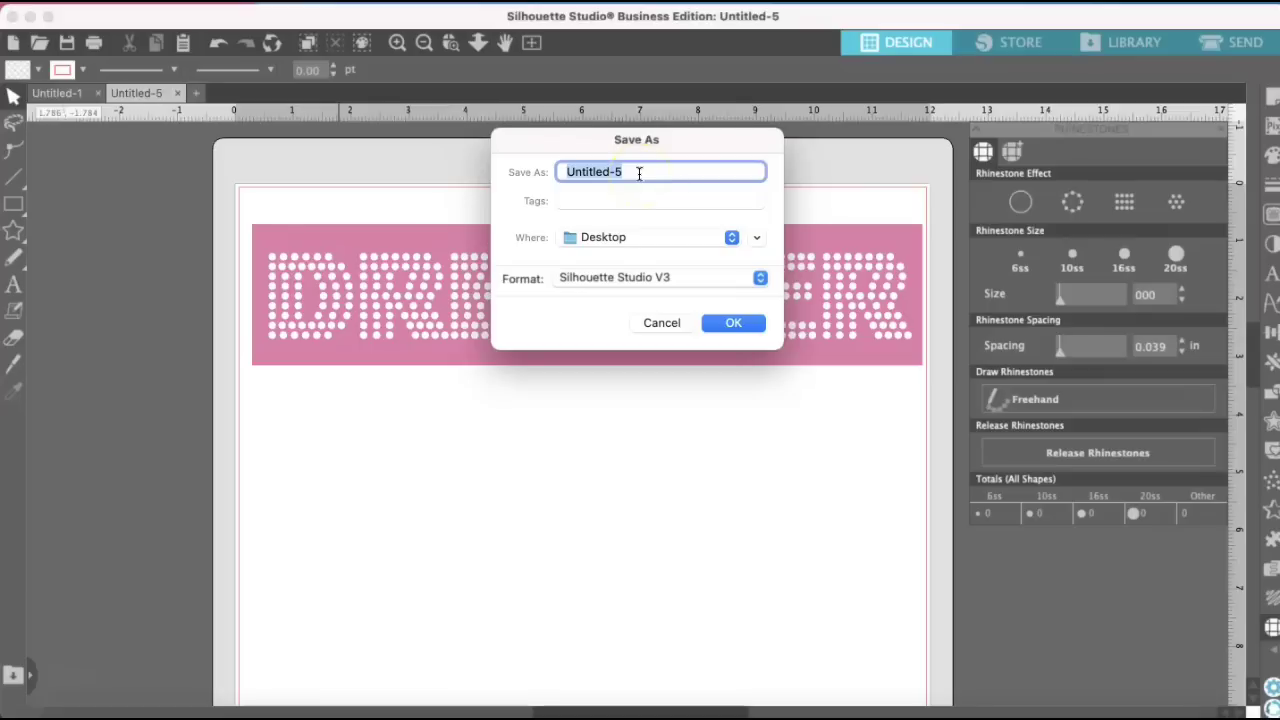
type("DREAMERRHIN")
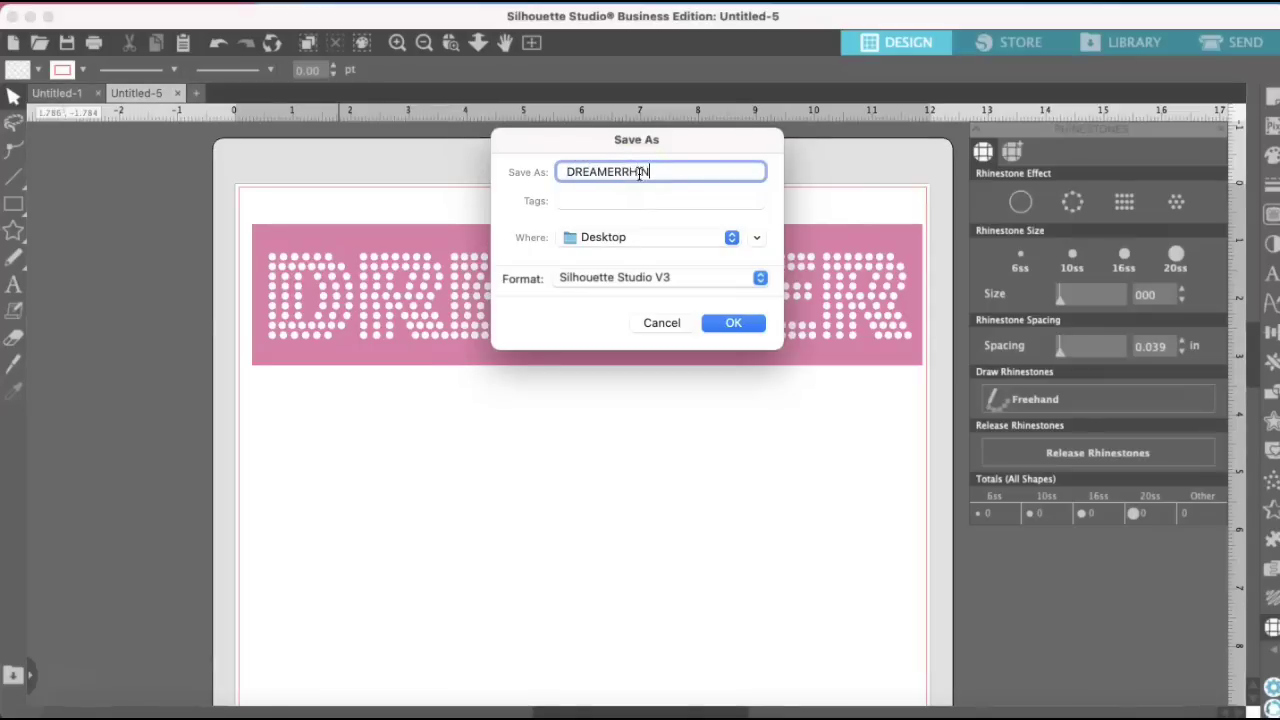
type("ESTO")
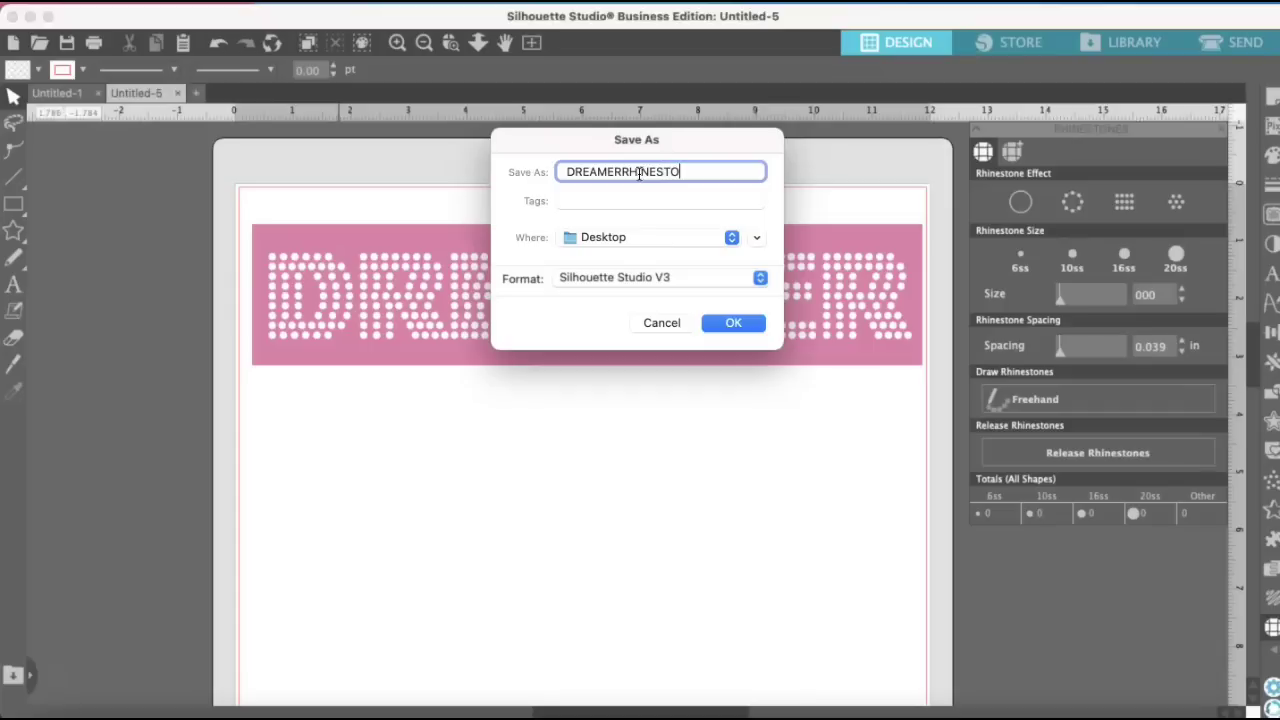
double_click(655, 171)
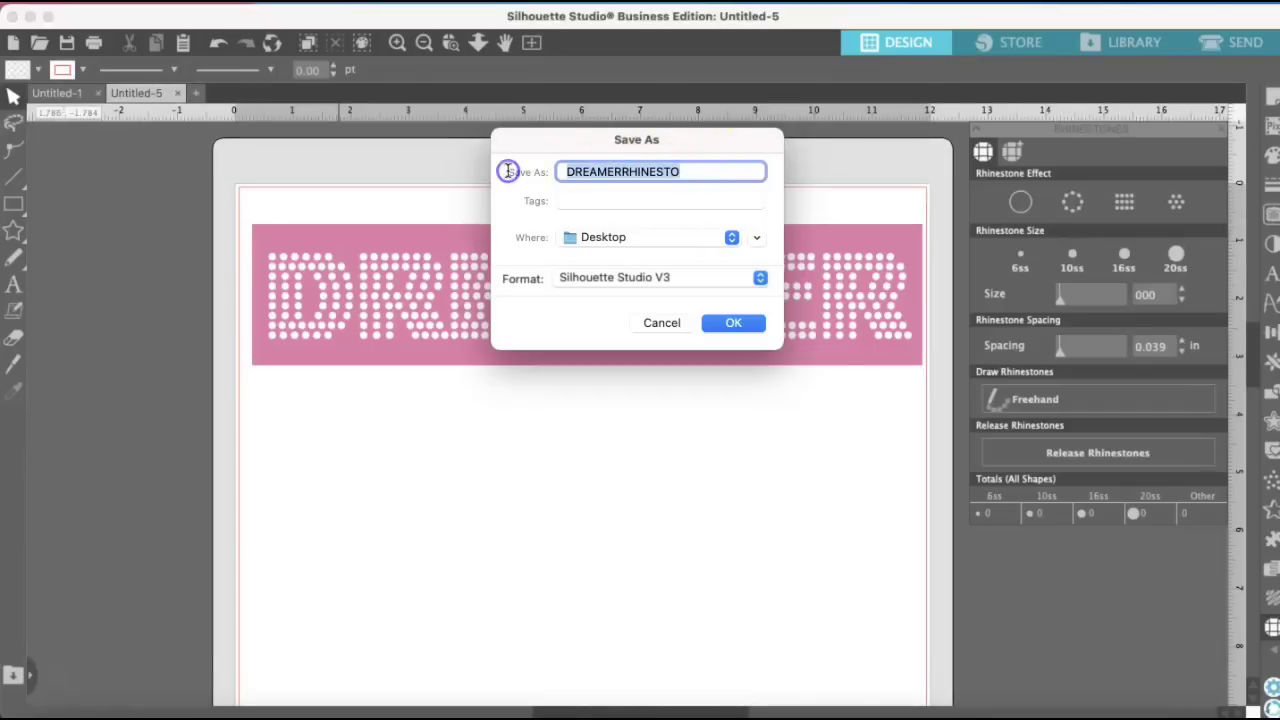
key("BackSpace")
type("Dre")
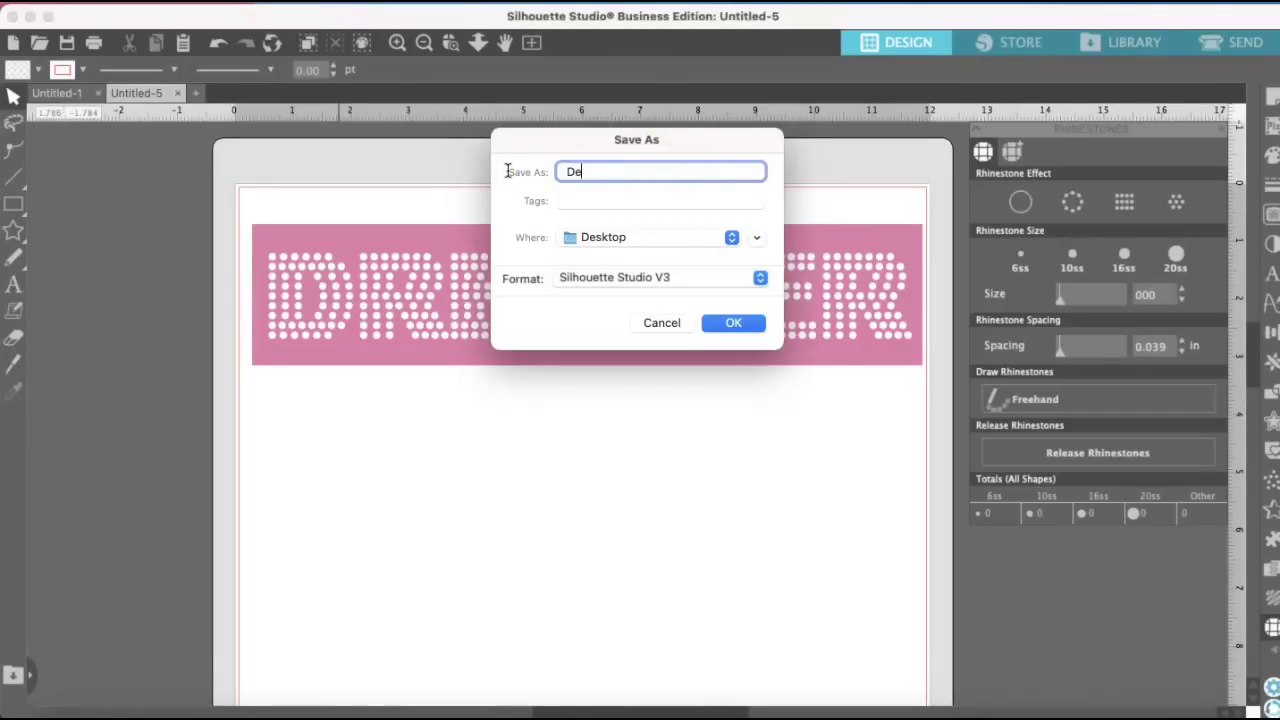
type("amerRhinestoneTUT")
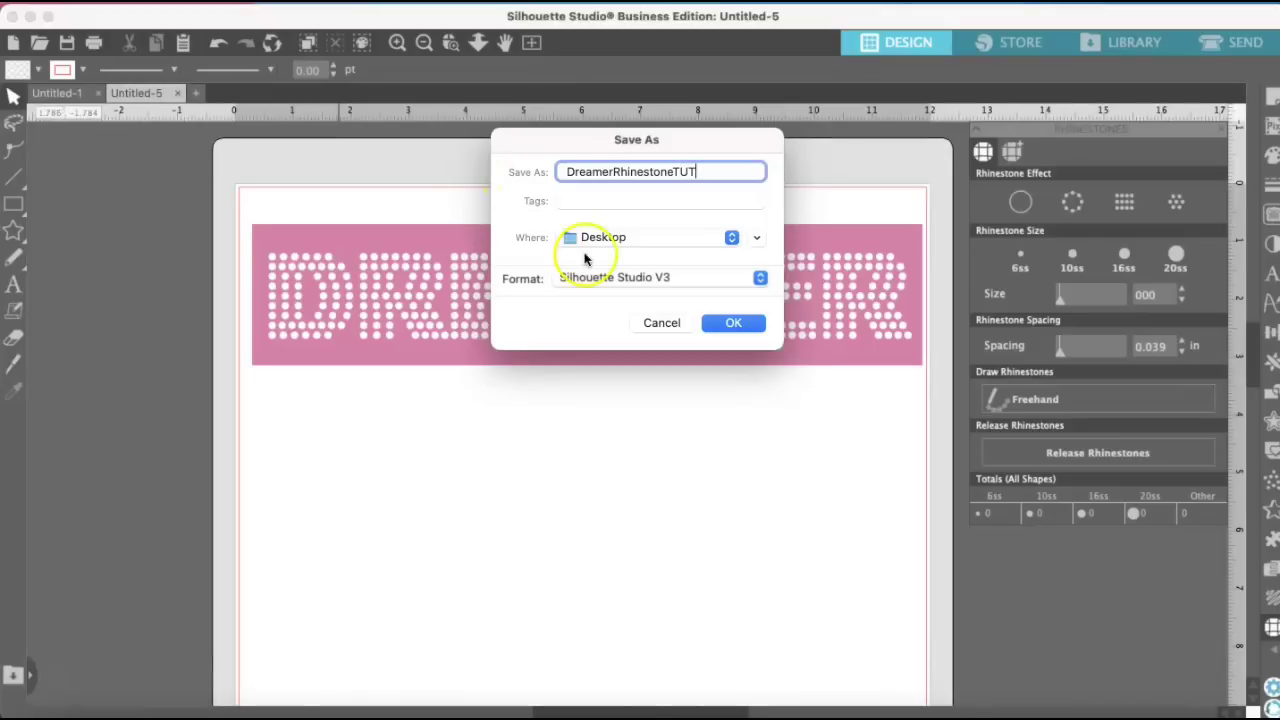
left_click(760, 280)
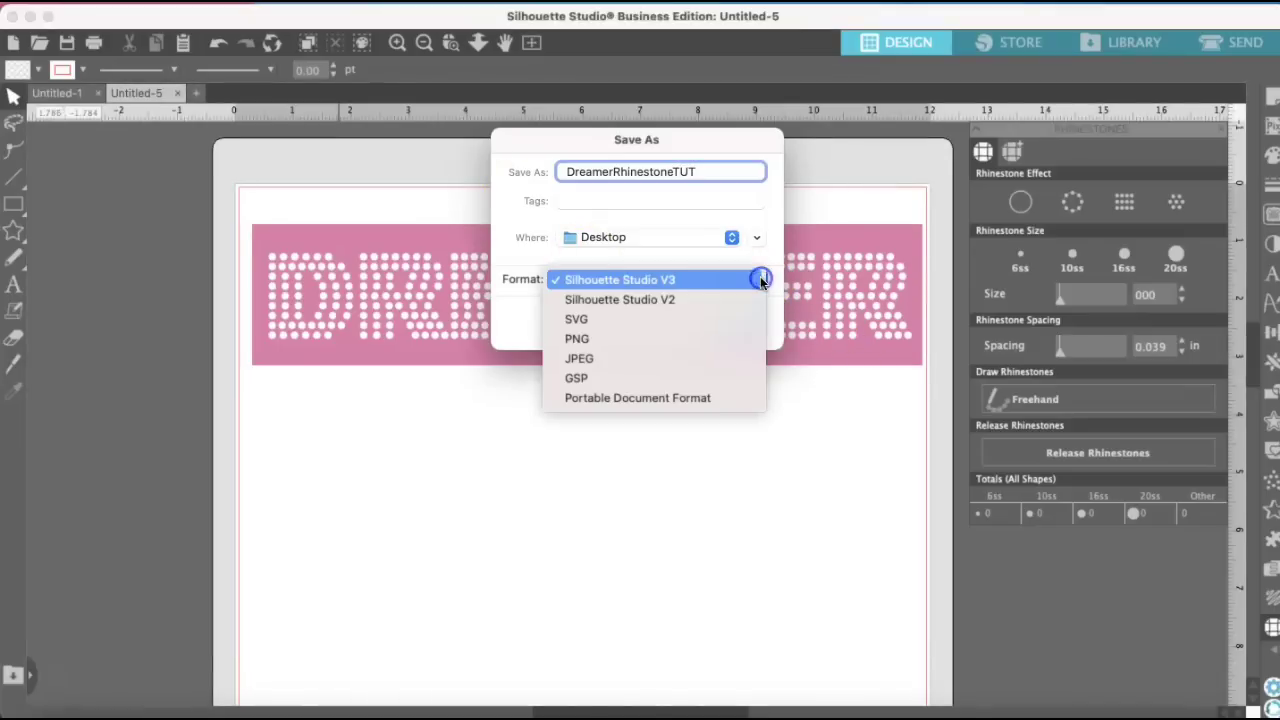
left_click(716, 318)
left_click(733, 323)
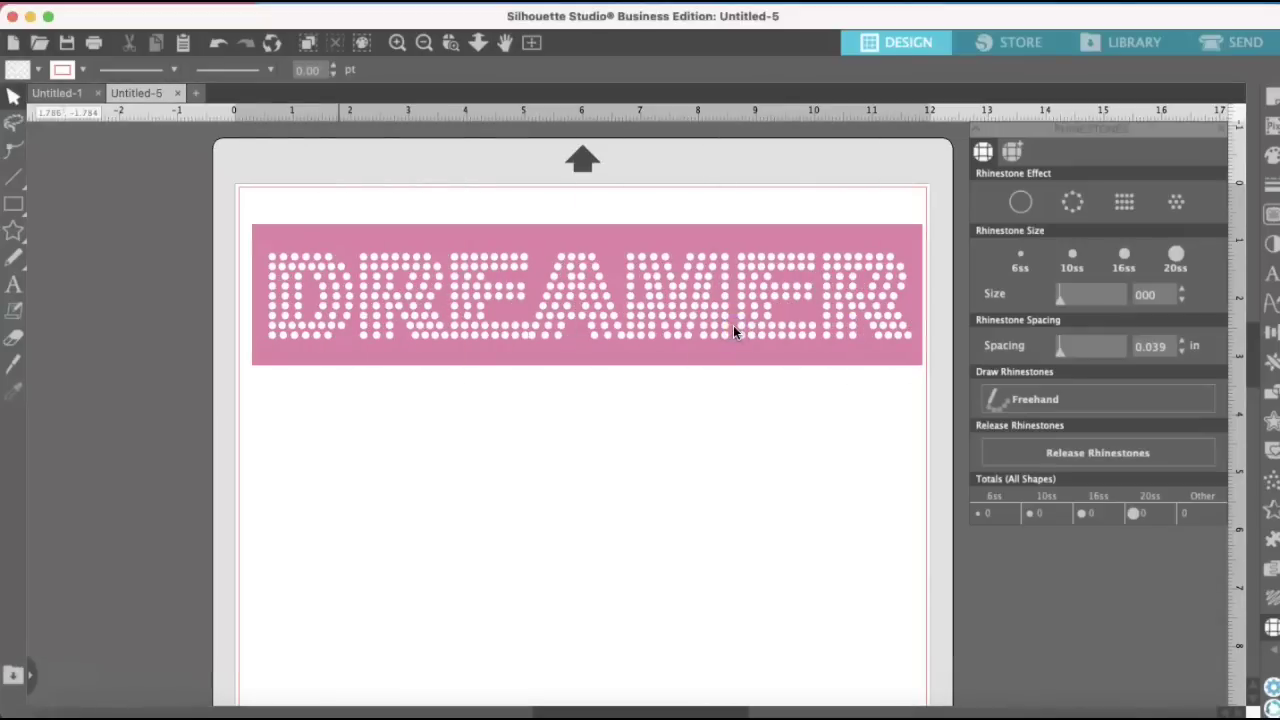
Nudge the single rhinestone at the lower end of the E, next to the A, slightly left to X 4.836.
left_click_drag(594, 243, 405, 342)
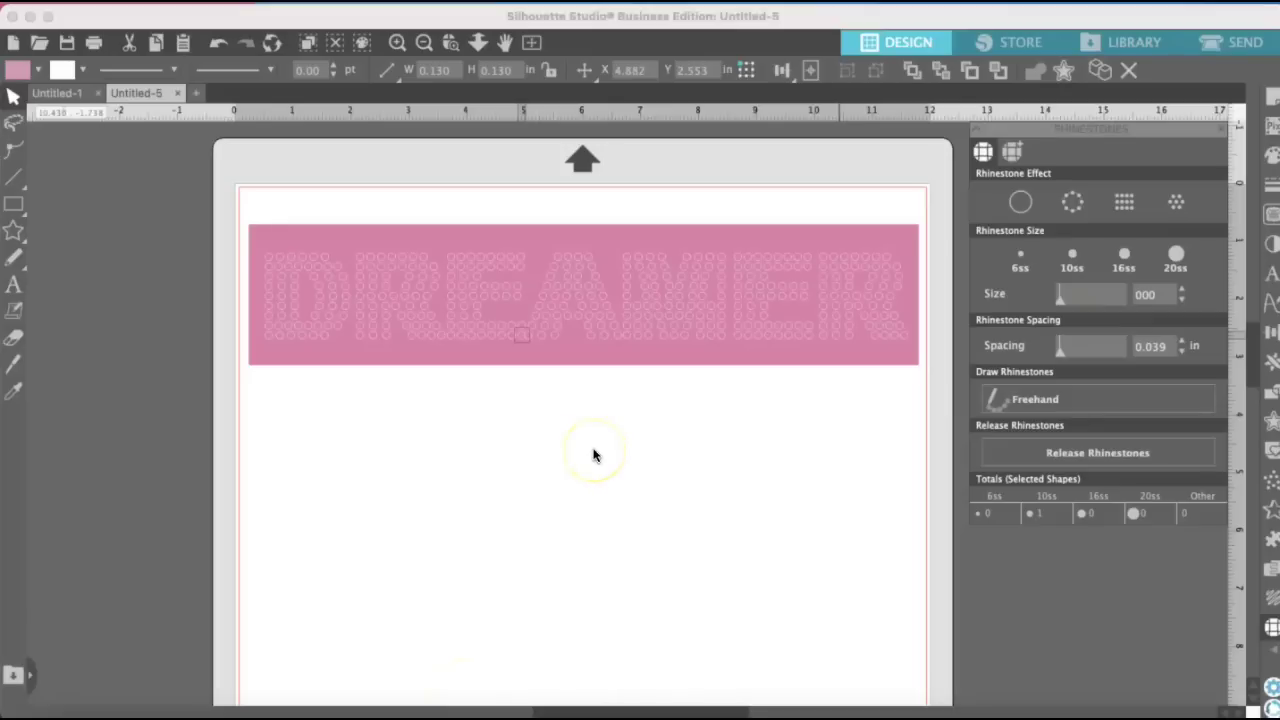
left_click(522, 338)
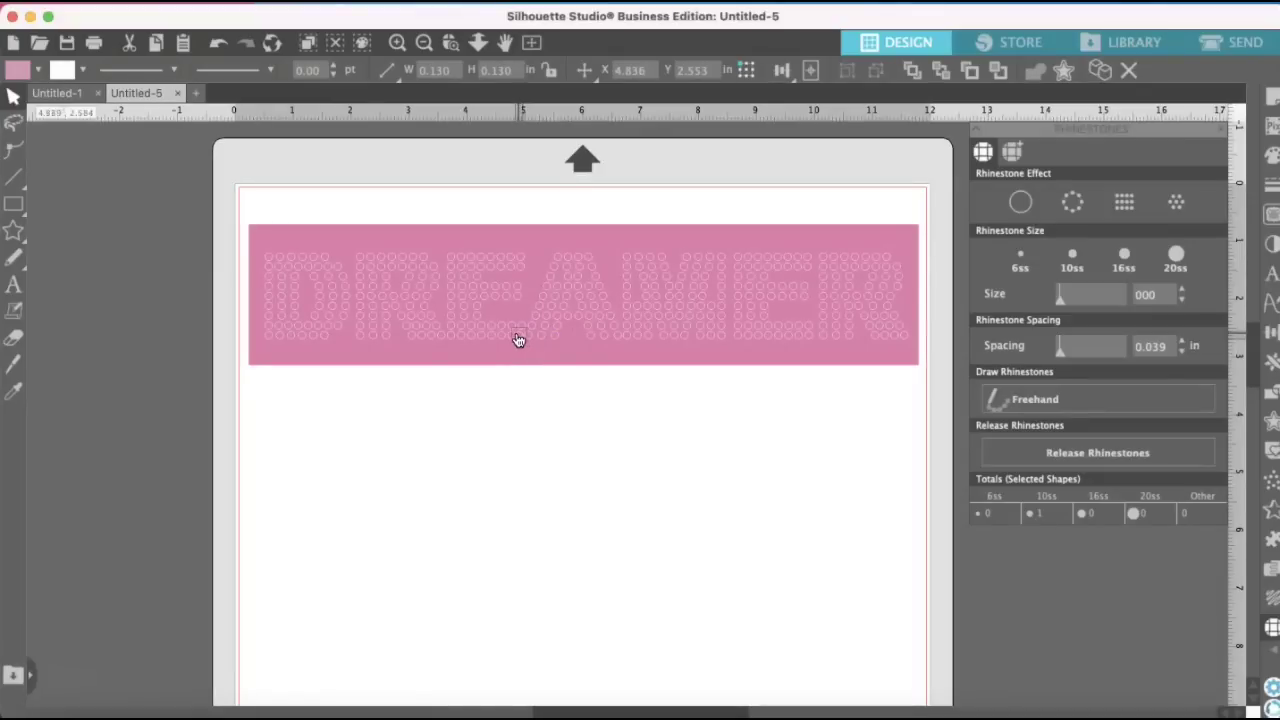
left_click(511, 341)
left_click(551, 363)
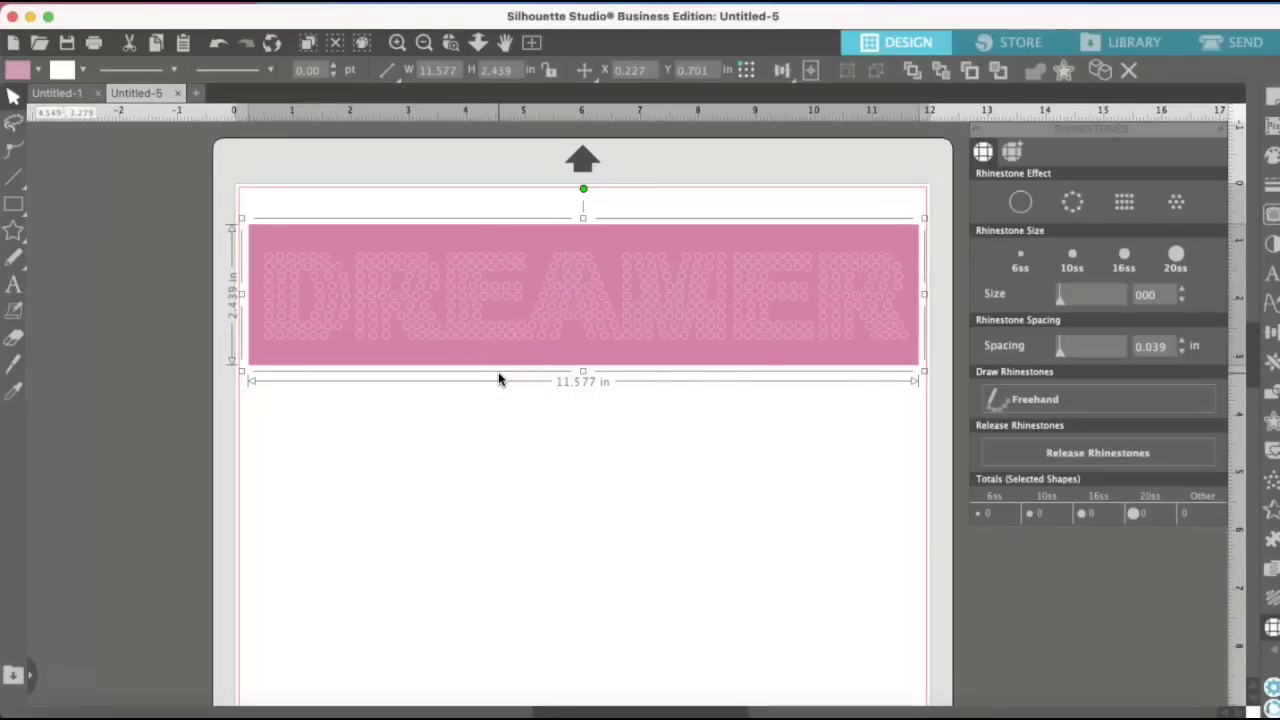
left_click(453, 434)
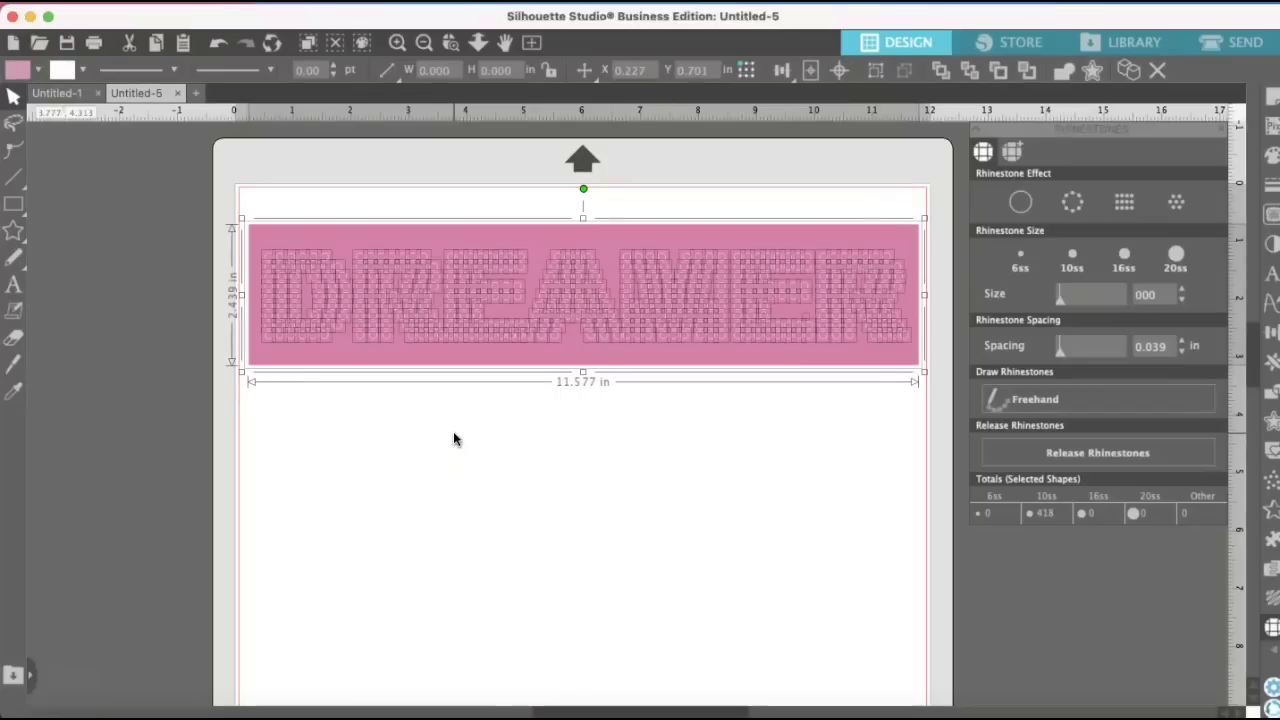
Group the rectangle with all the rhinestones again and make the group a compound path.
left_click(709, 334)
right_click(712, 326)
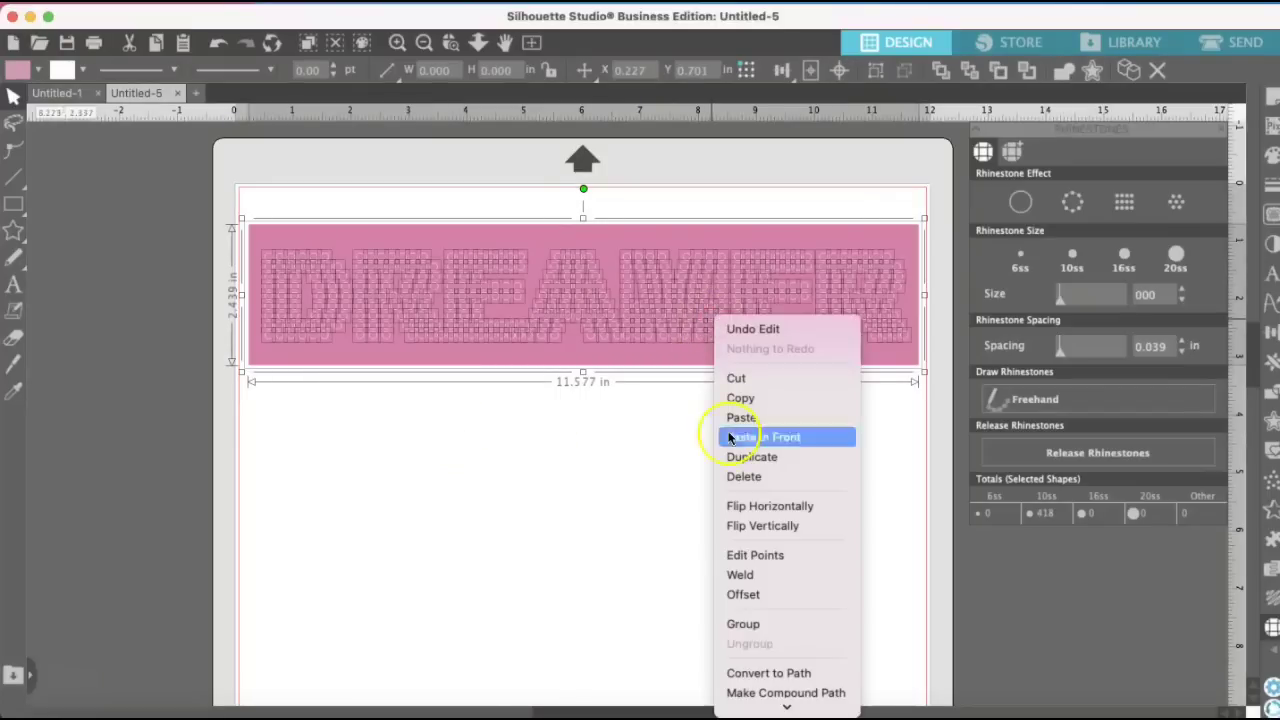
left_click(766, 622)
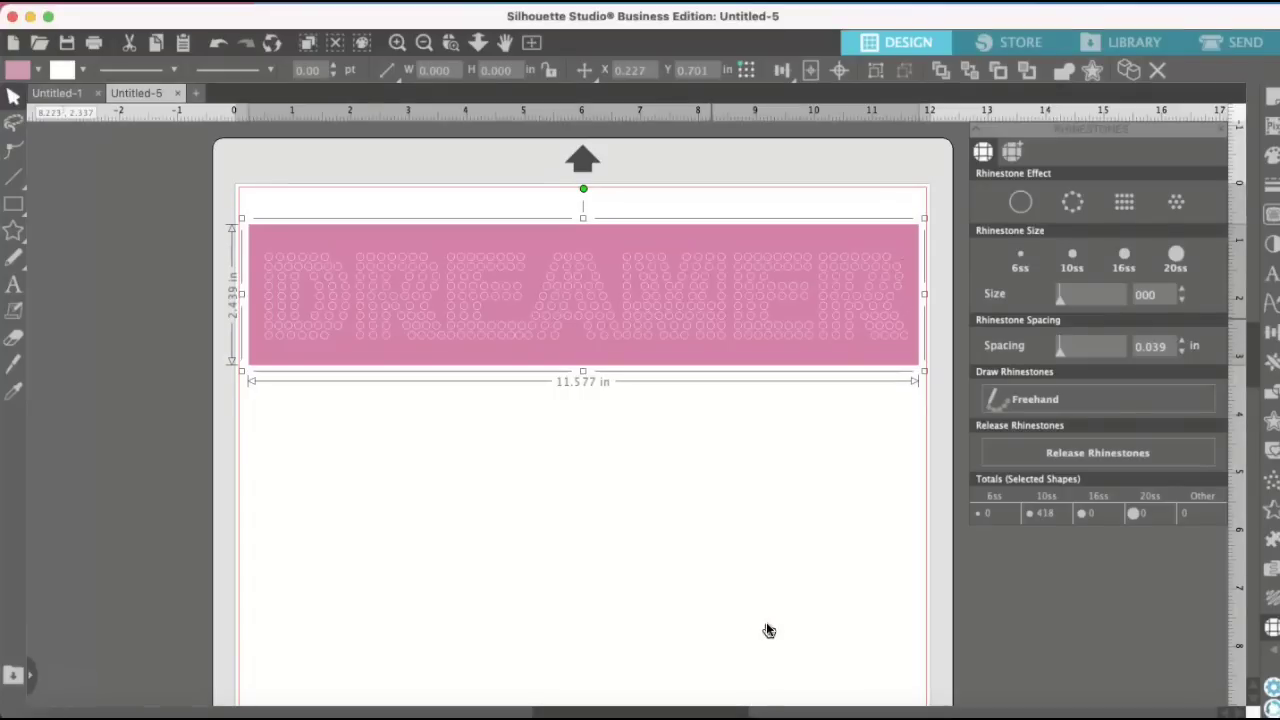
left_click(800, 335)
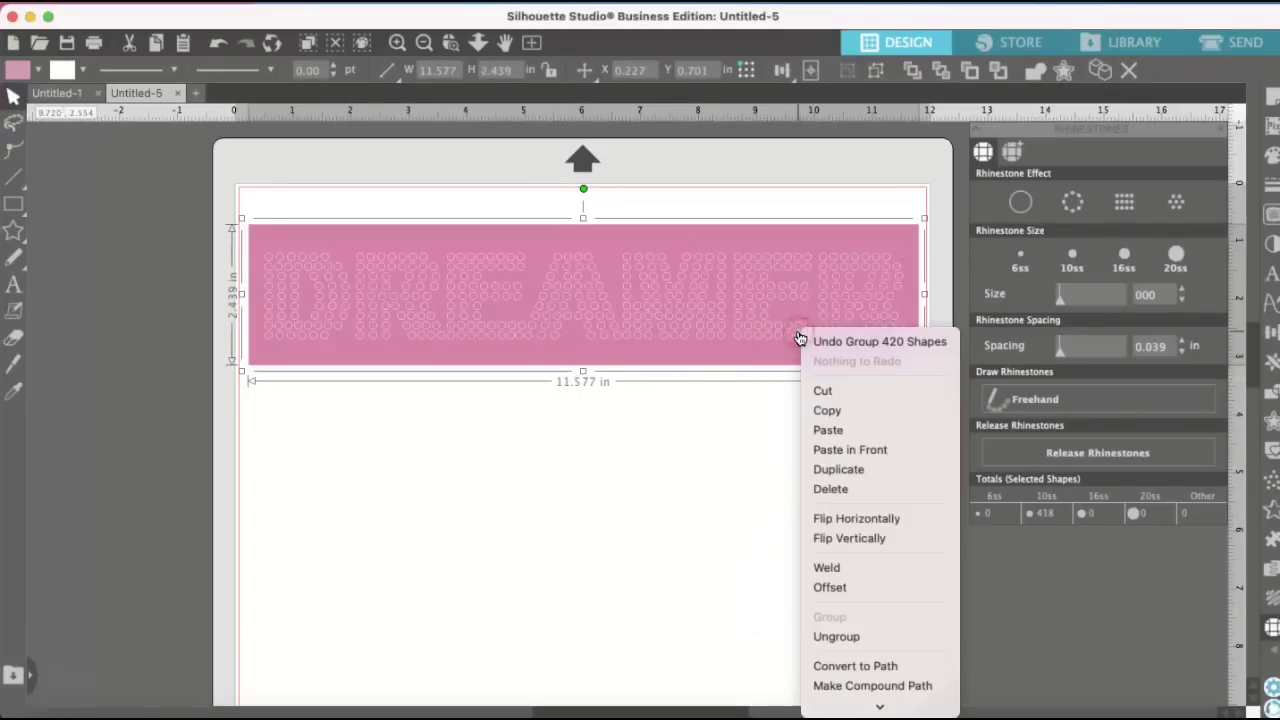
left_click(897, 686)
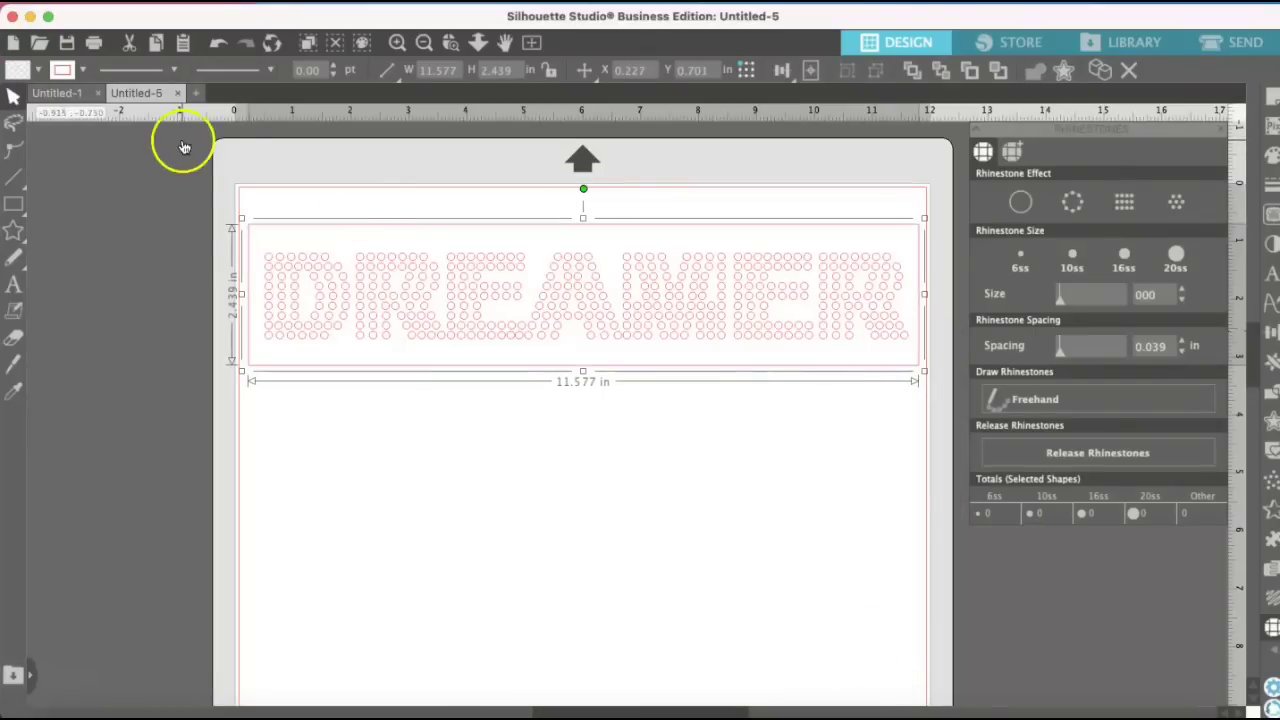
left_click(259, 231)
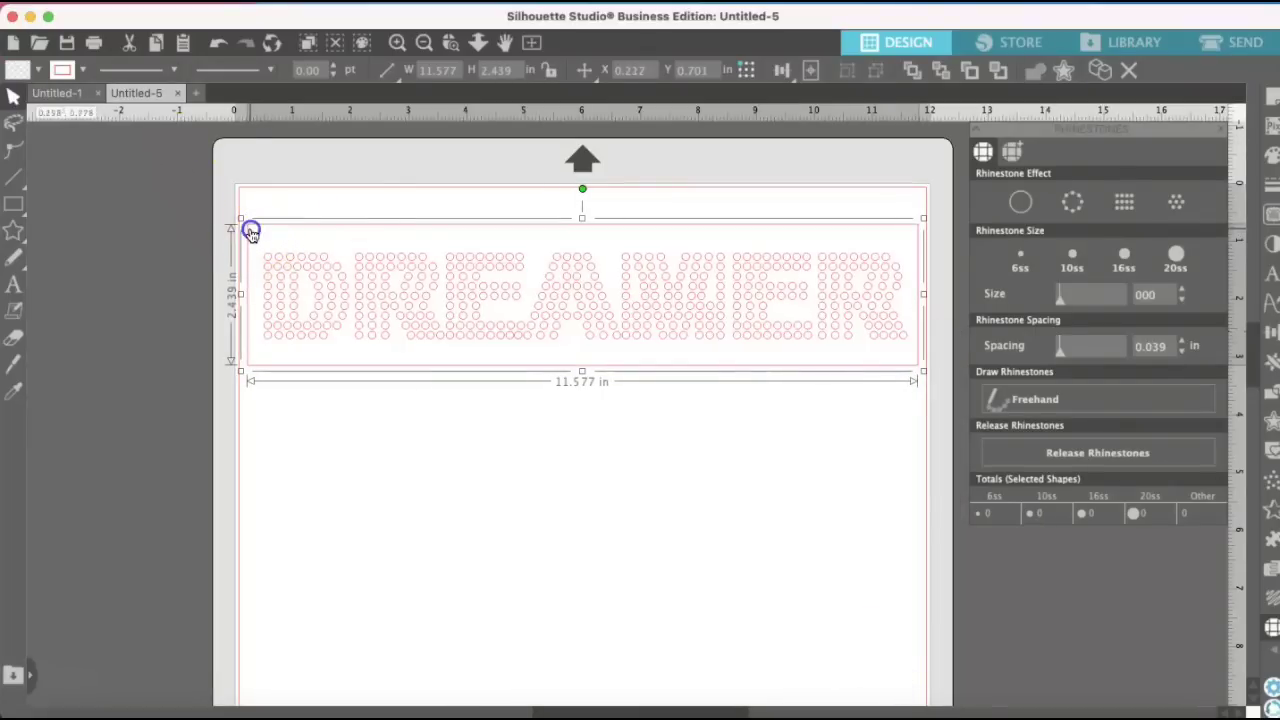
left_click(292, 483)
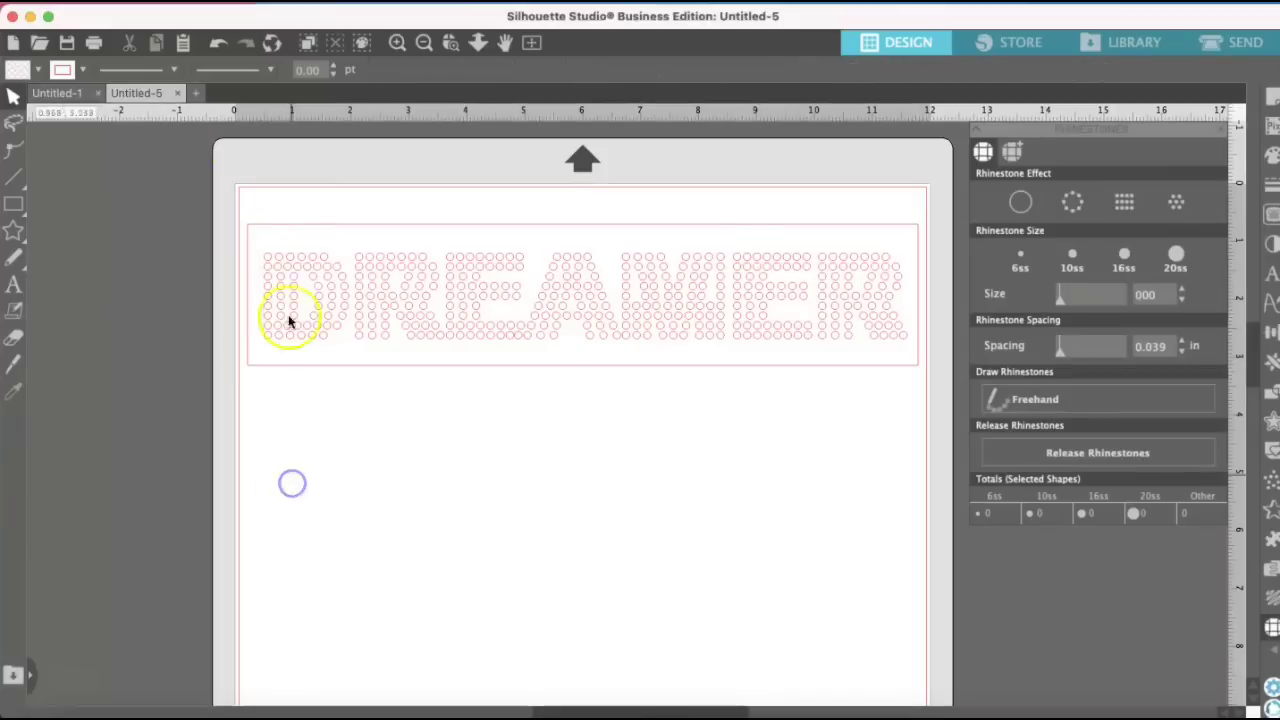
Fill the new DREAMER compound path with pink and set its line color to transparent.
left_click(258, 229)
left_click(41, 68)
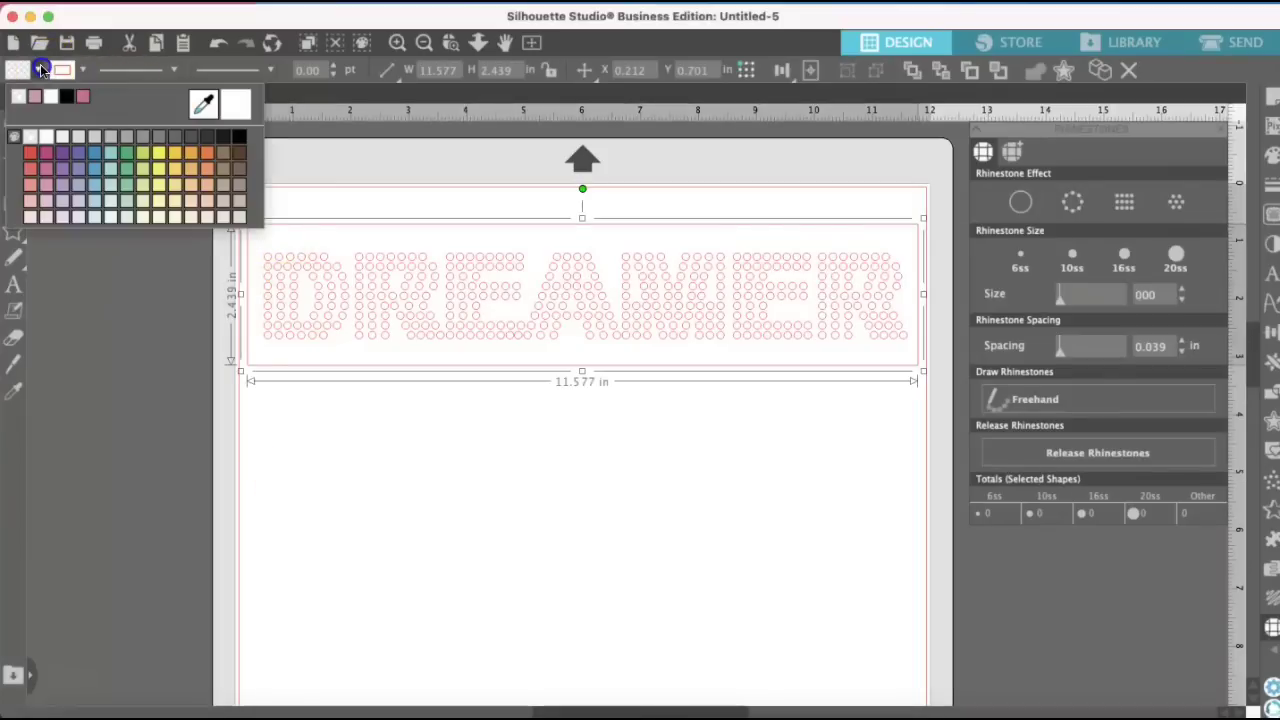
left_click(36, 97)
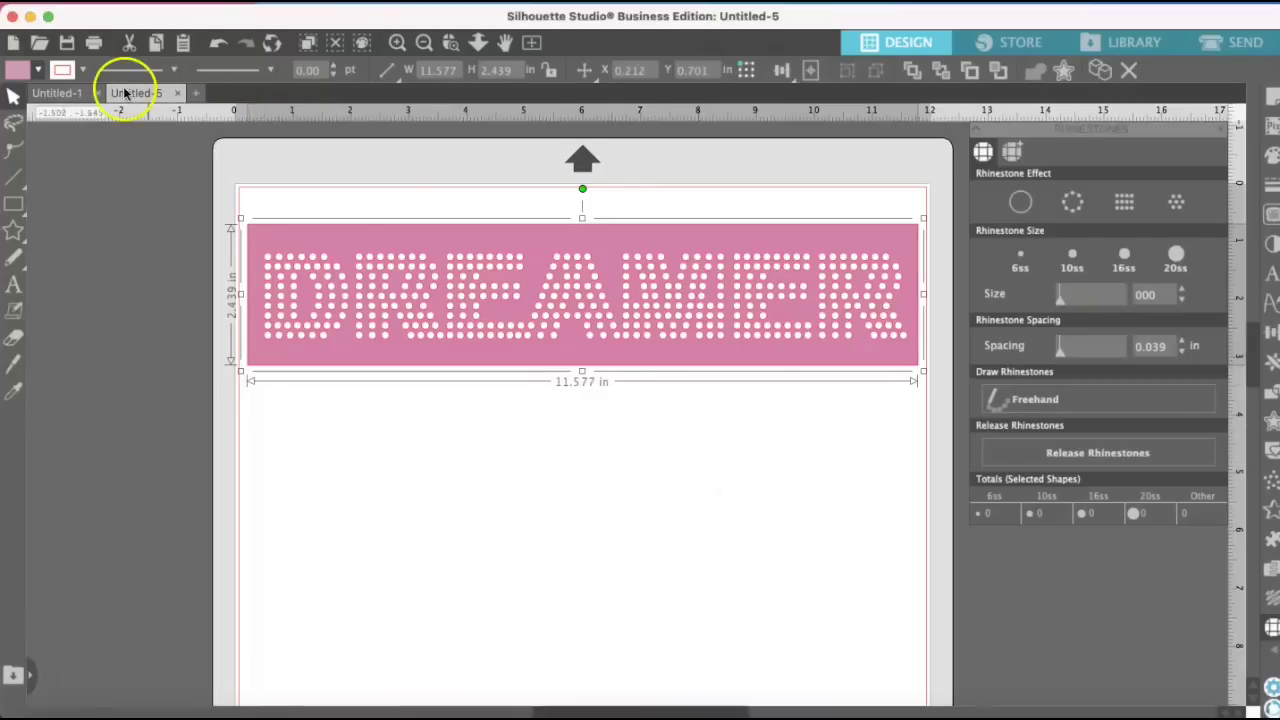
left_click(84, 68)
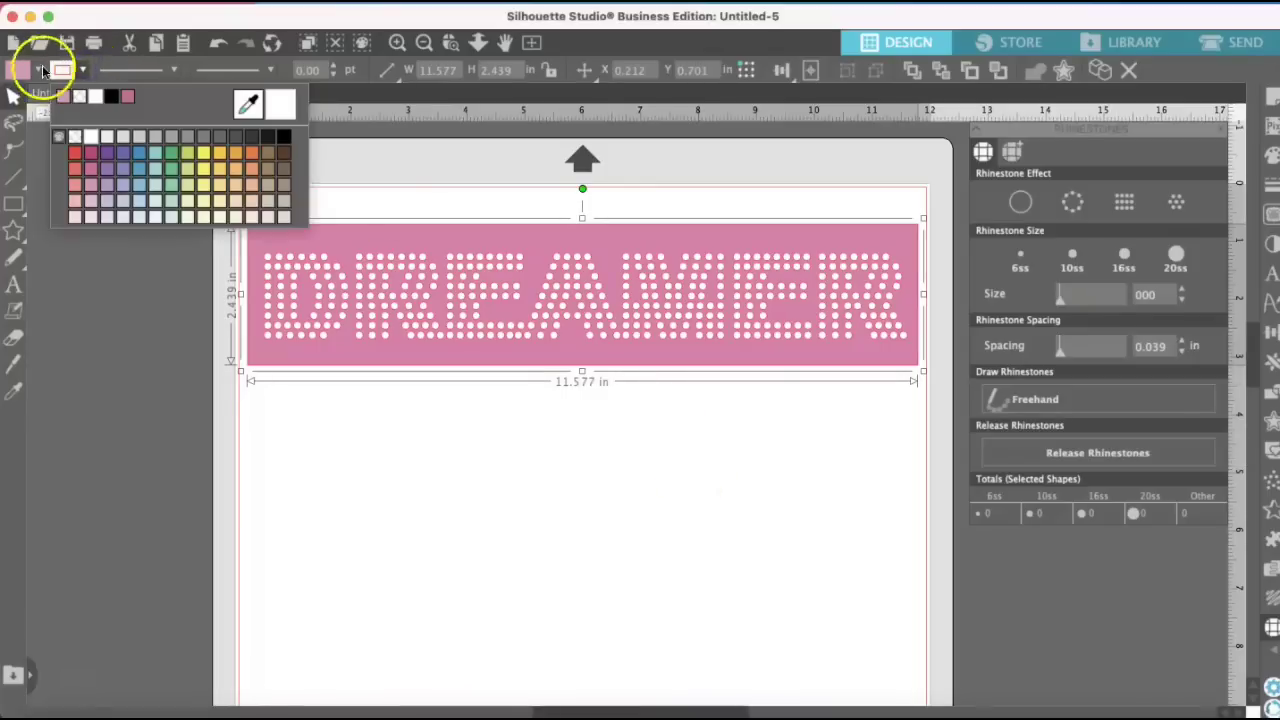
left_click(82, 98)
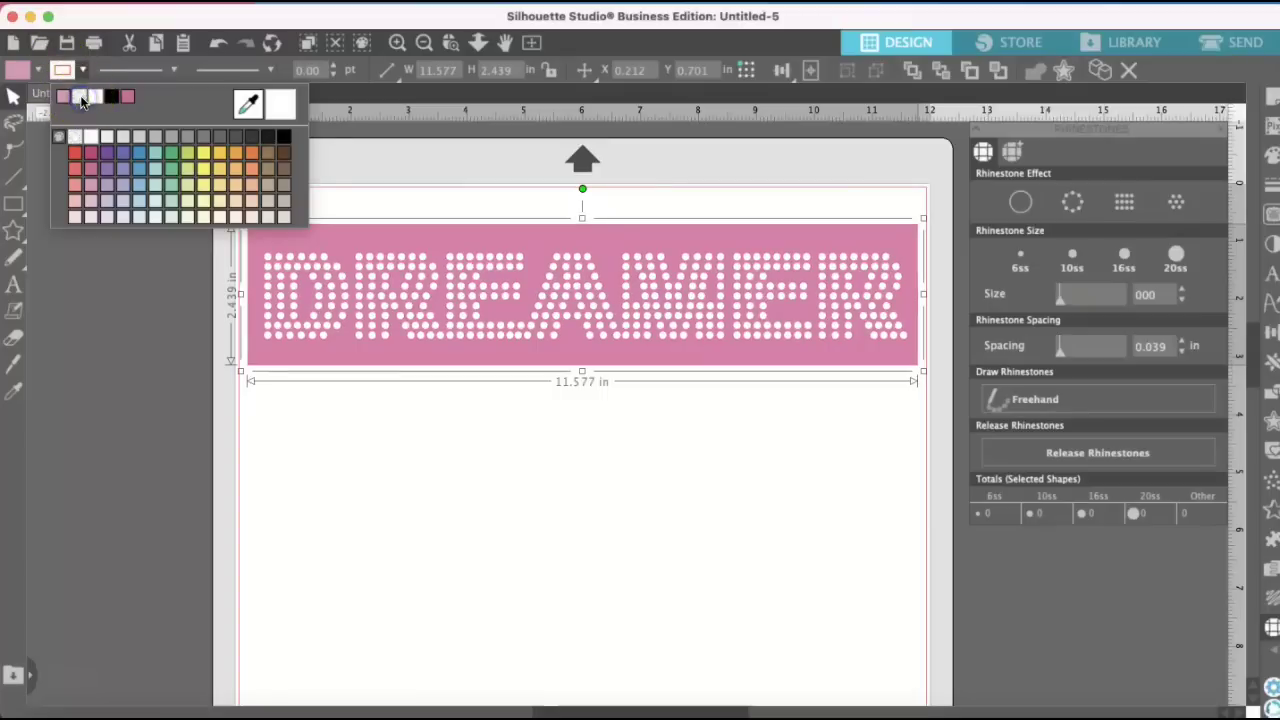
Save the pink DREAMER template to the Desktop as DreamerSVGTUT in SVG format.
left_click(729, 449)
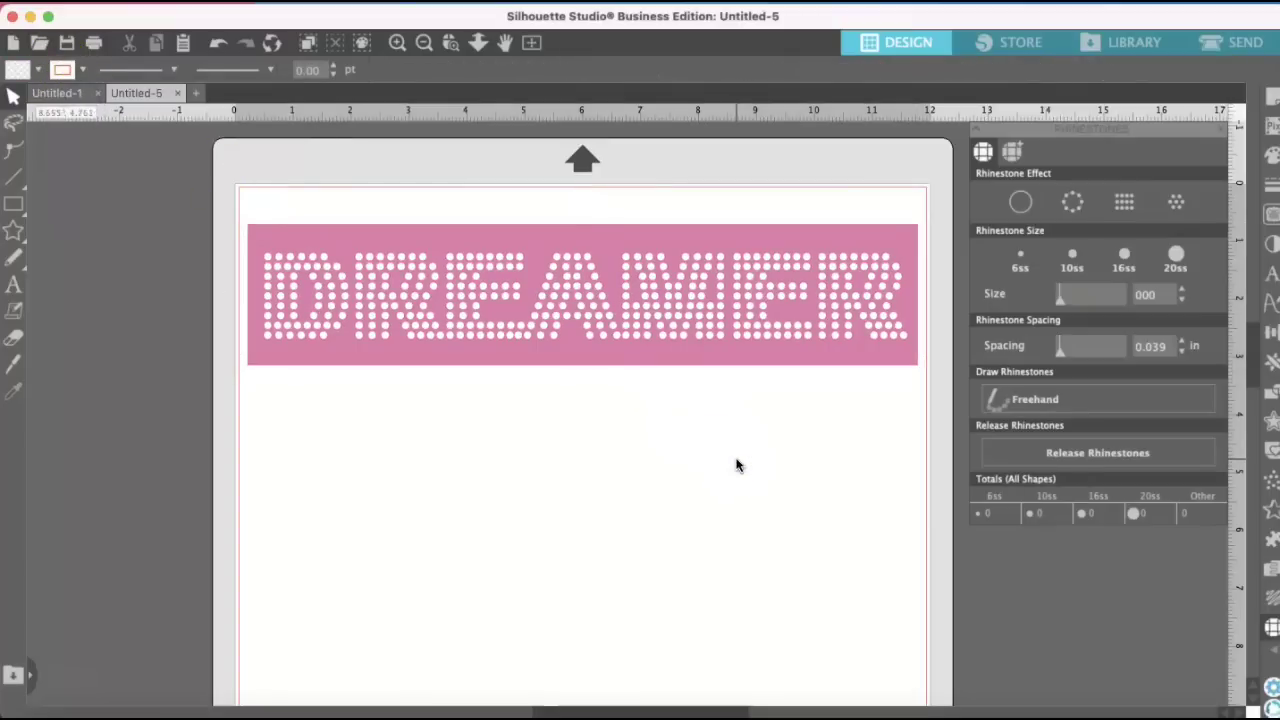
left_click(714, 294)
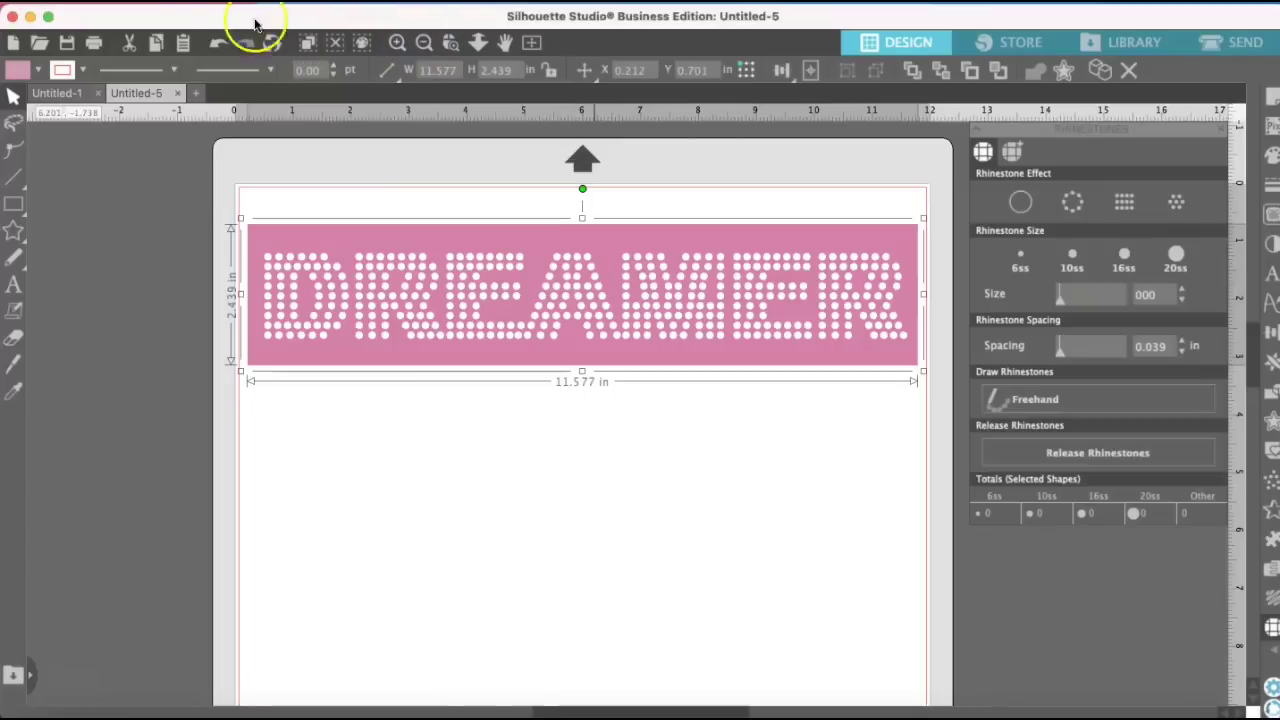
left_click(170, 1)
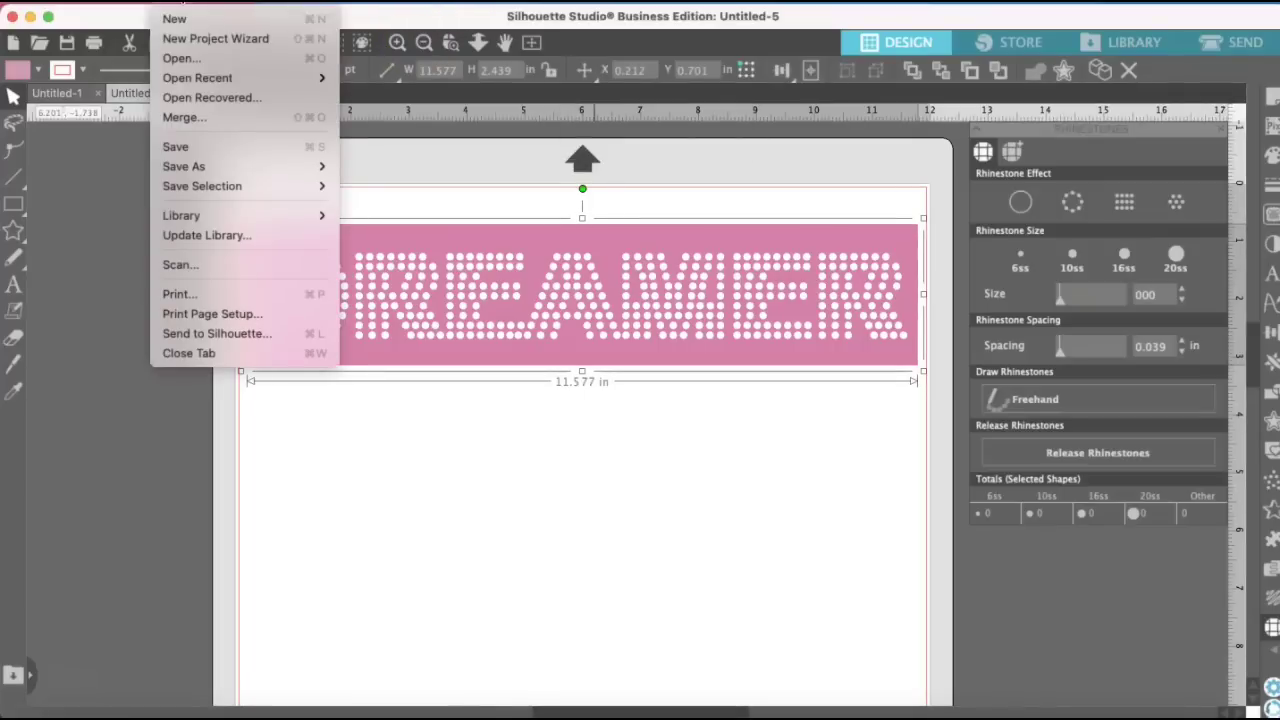
mouse_move(205, 2)
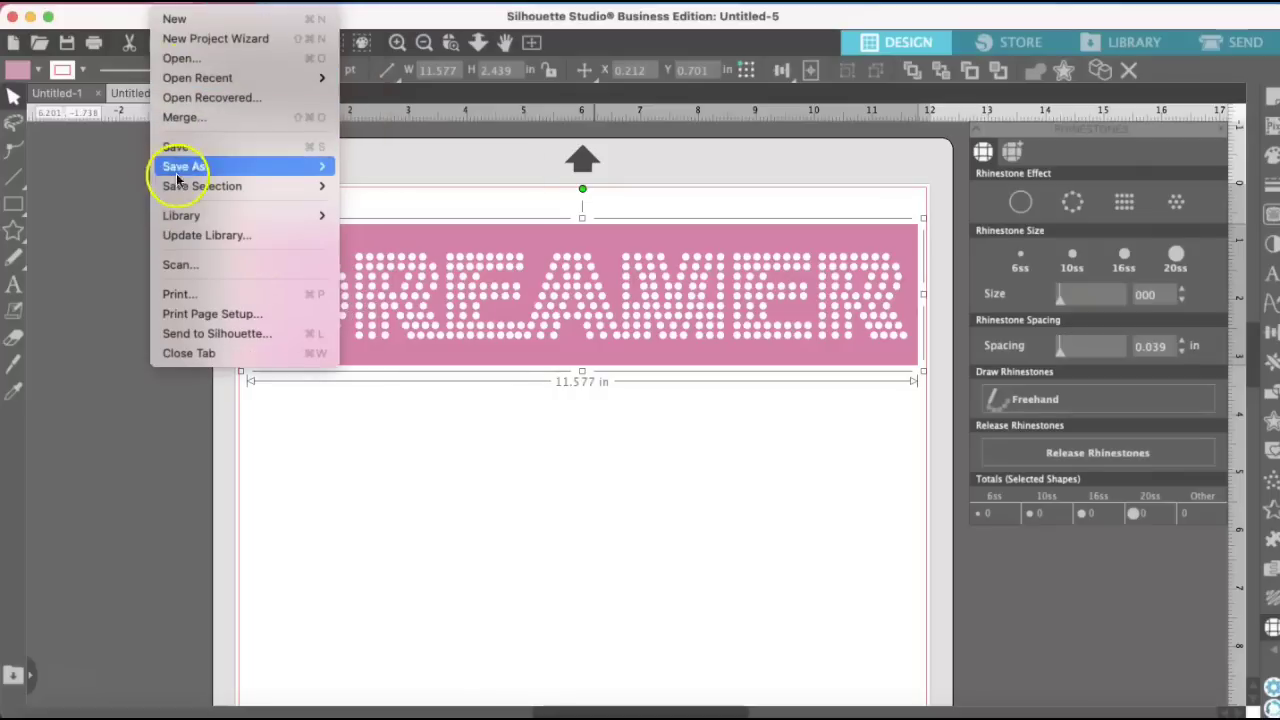
mouse_move(214, 166)
left_click(392, 170)
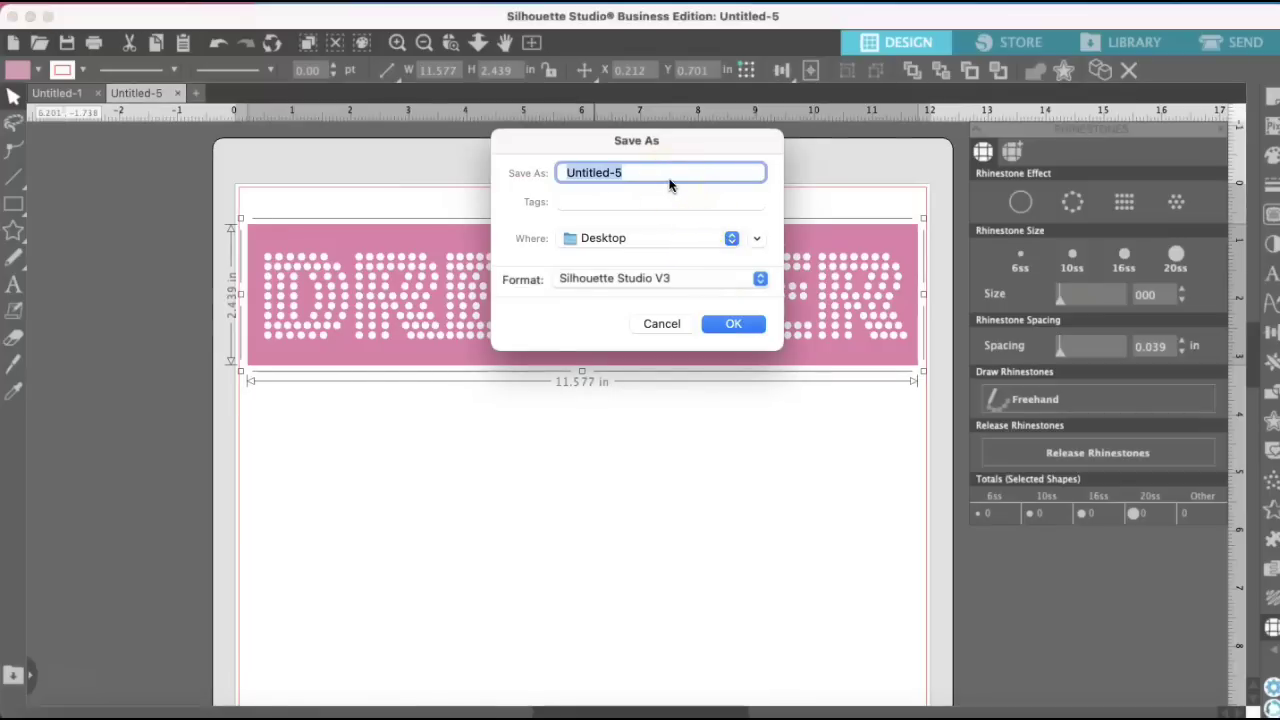
type("DreamerSVGTUT")
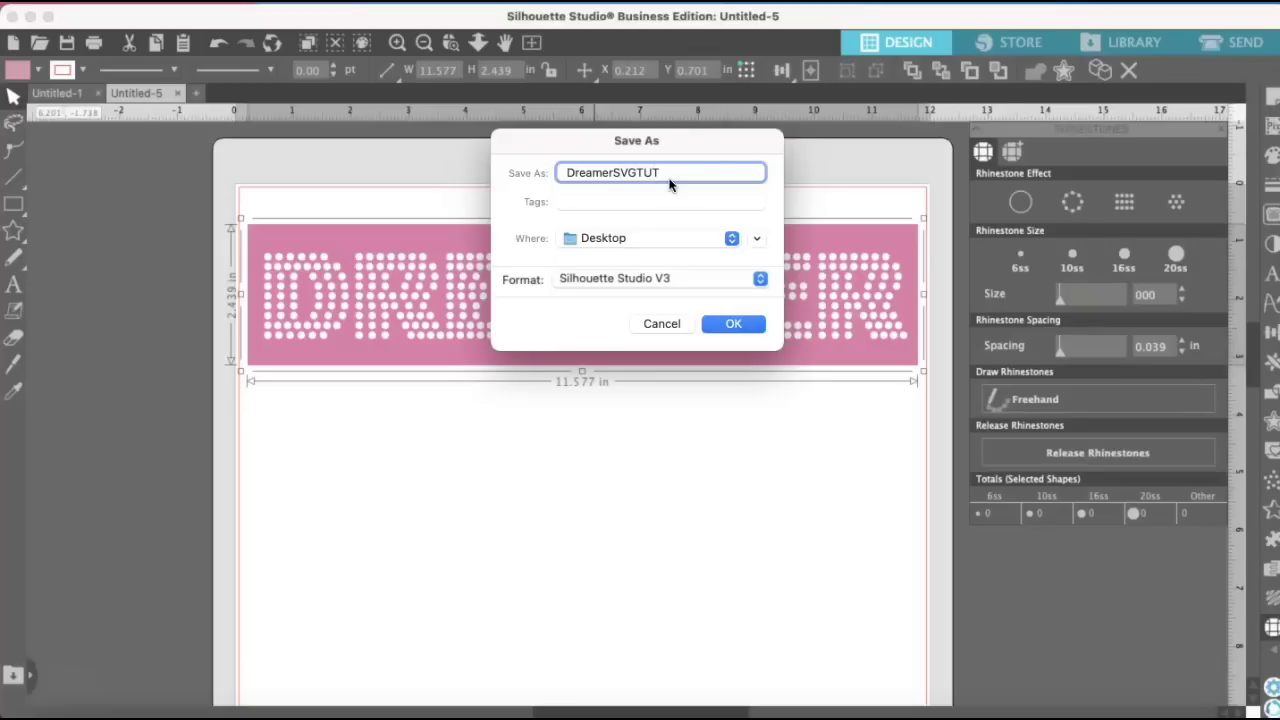
left_click(757, 279)
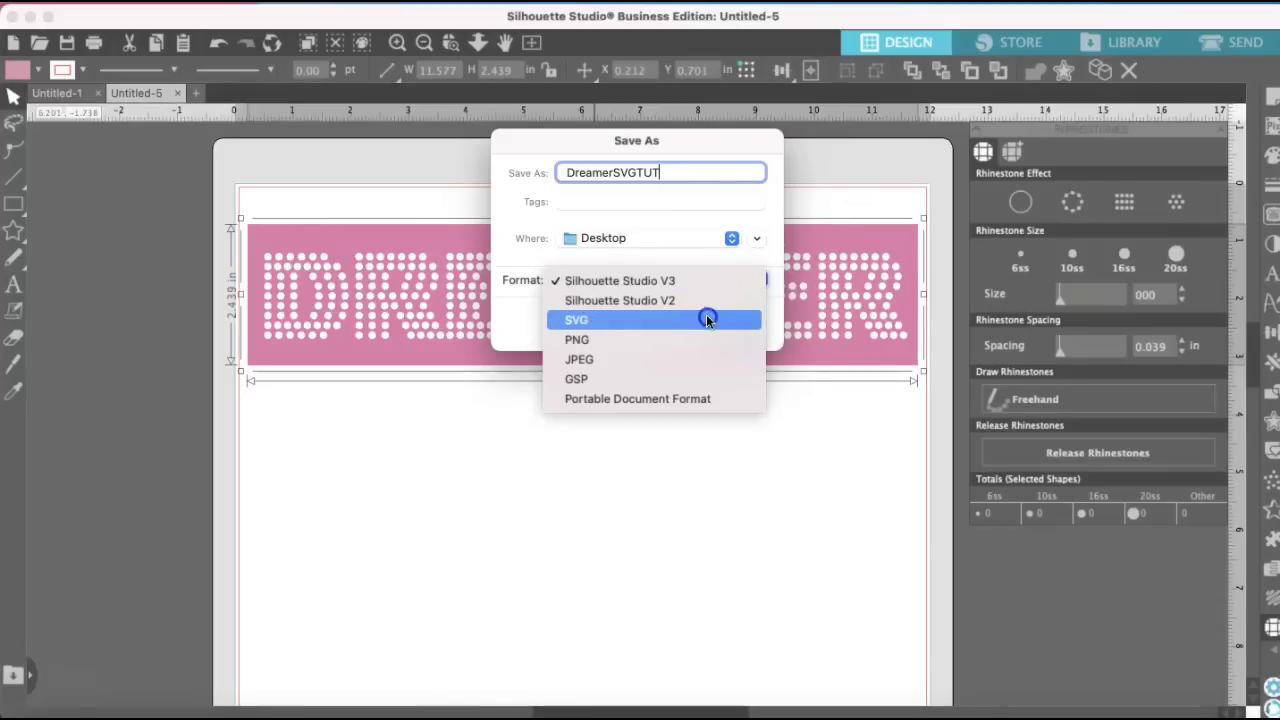
left_click(707, 318)
left_click(735, 326)
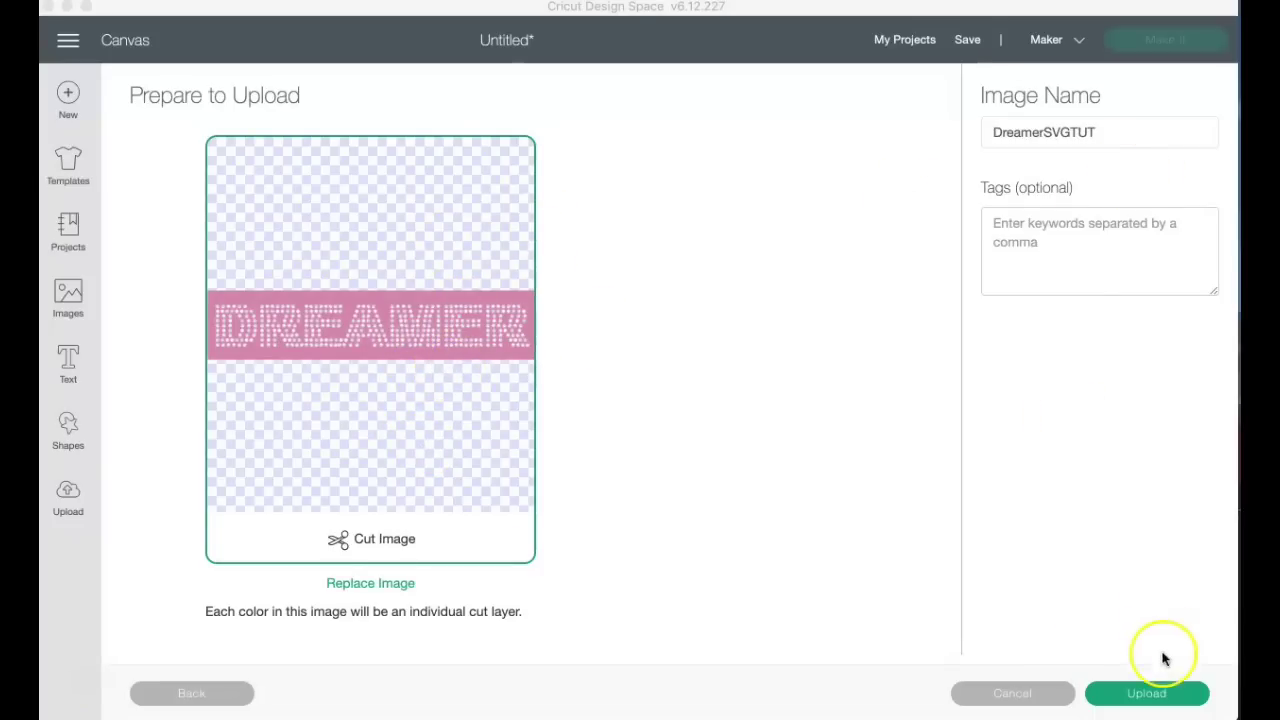
In Cricut Design Space, upload the DreamerSVGTUT cut image, insert it onto the canvas and shift it slightly toward the upper-left corner.
left_click(1165, 701)
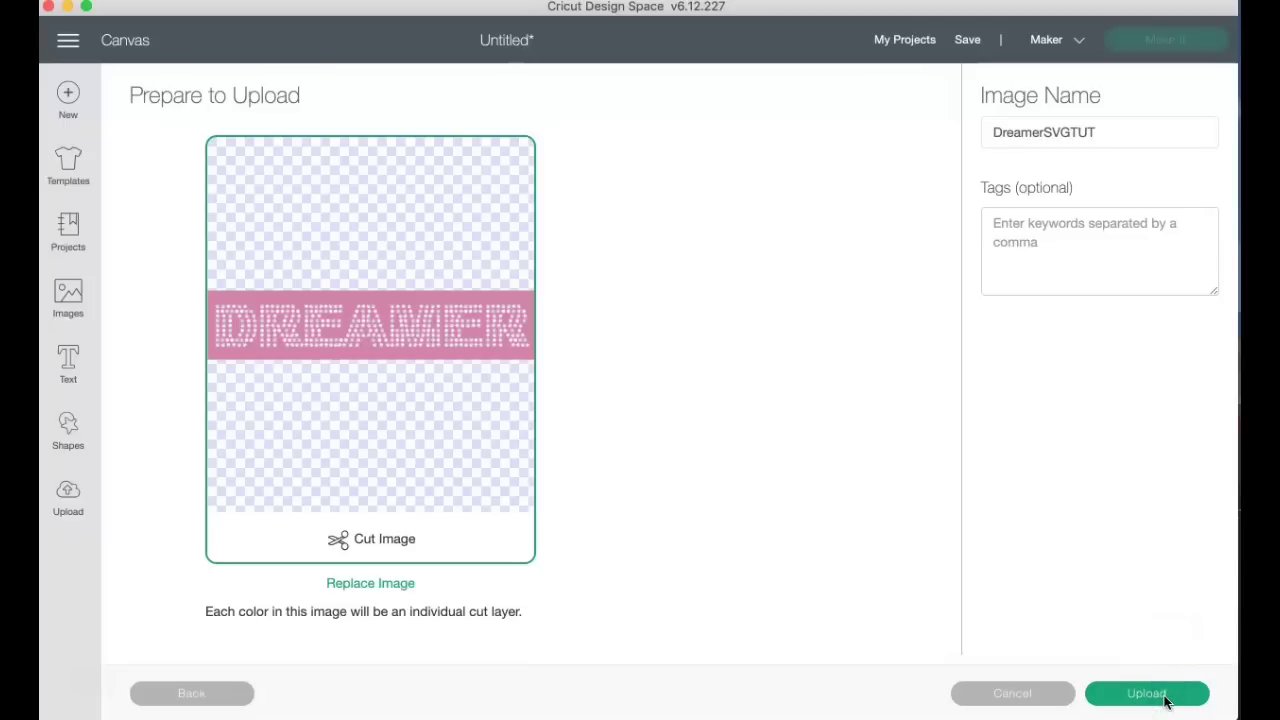
left_click(1163, 698)
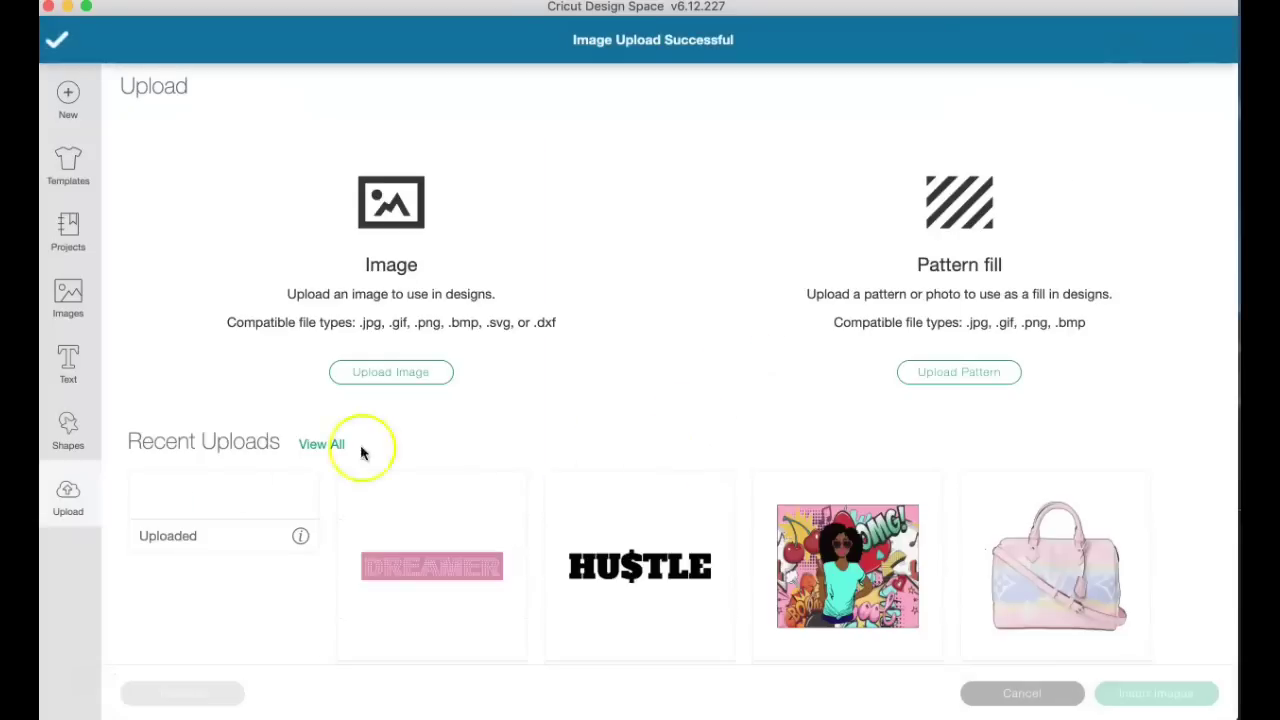
left_click(228, 510)
left_click(1176, 694)
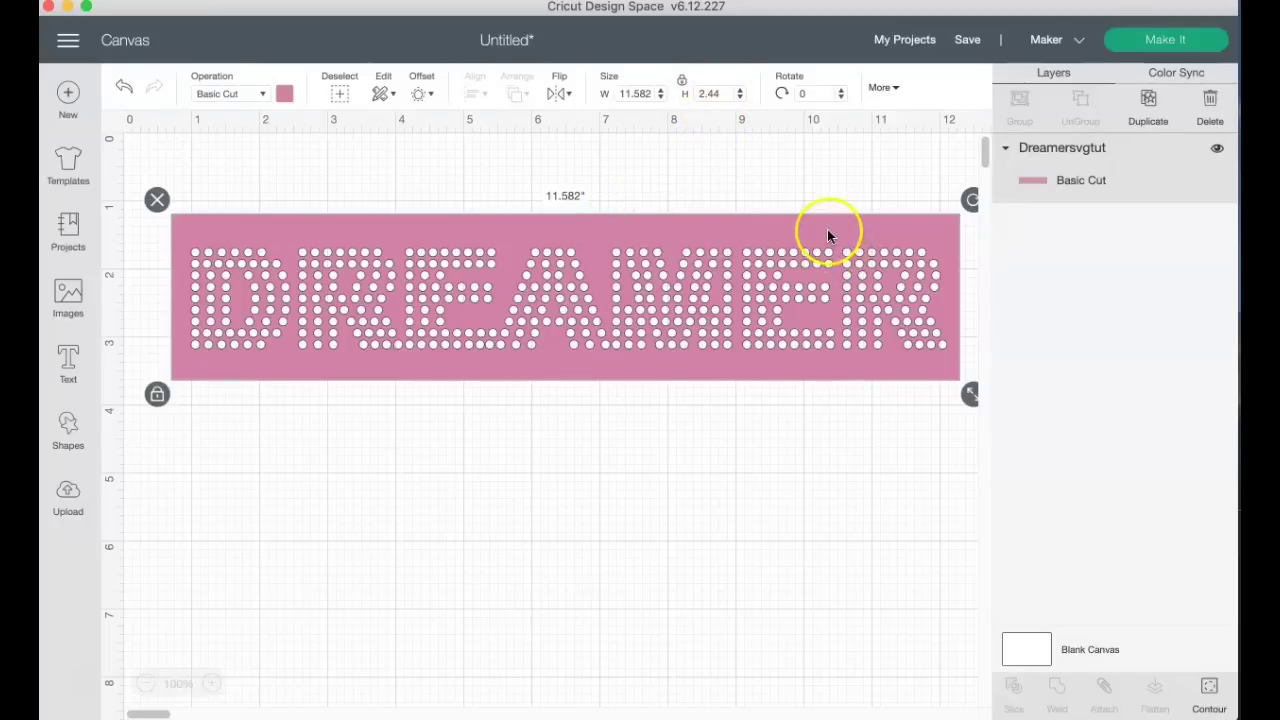
mouse_move(827, 229)
left_mouse_down()
mouse_move(751, 234)
mouse_move(809, 230)
left_mouse_up()
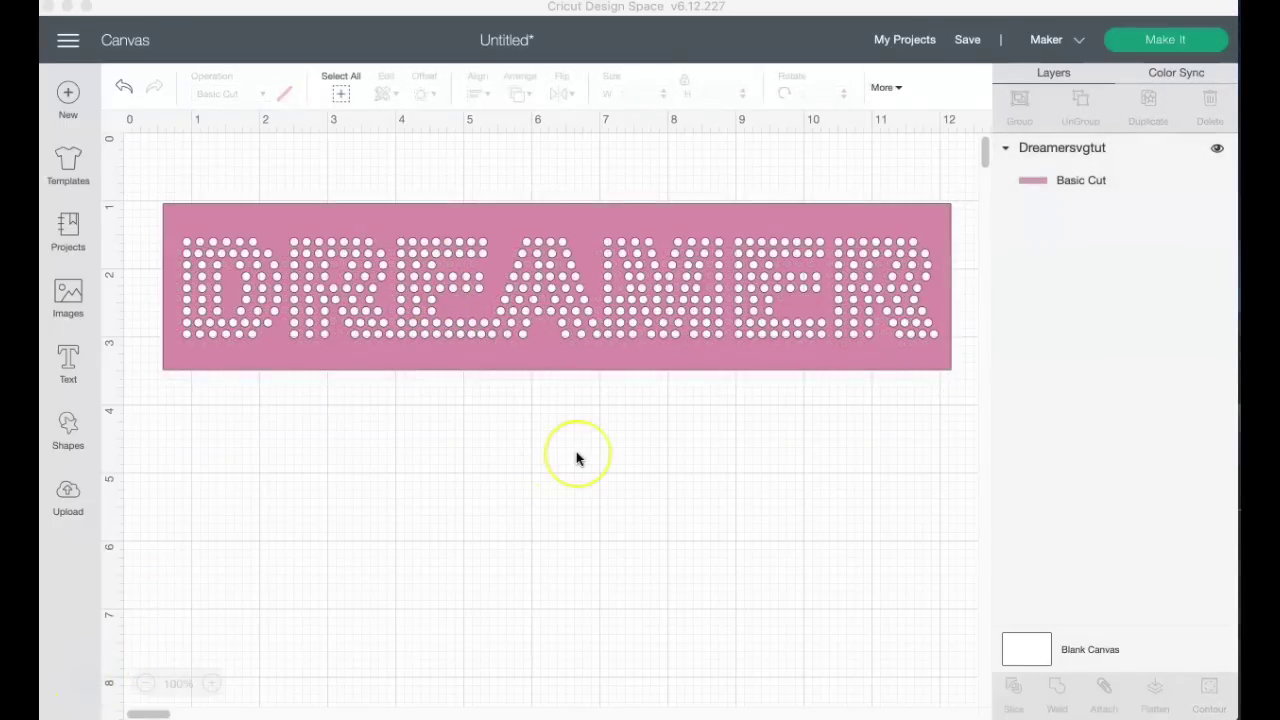
Send the design to the larger 12" x 24" mat, shift it slightly inward from the mat's corner and continue to the material setup.
left_click(1176, 40)
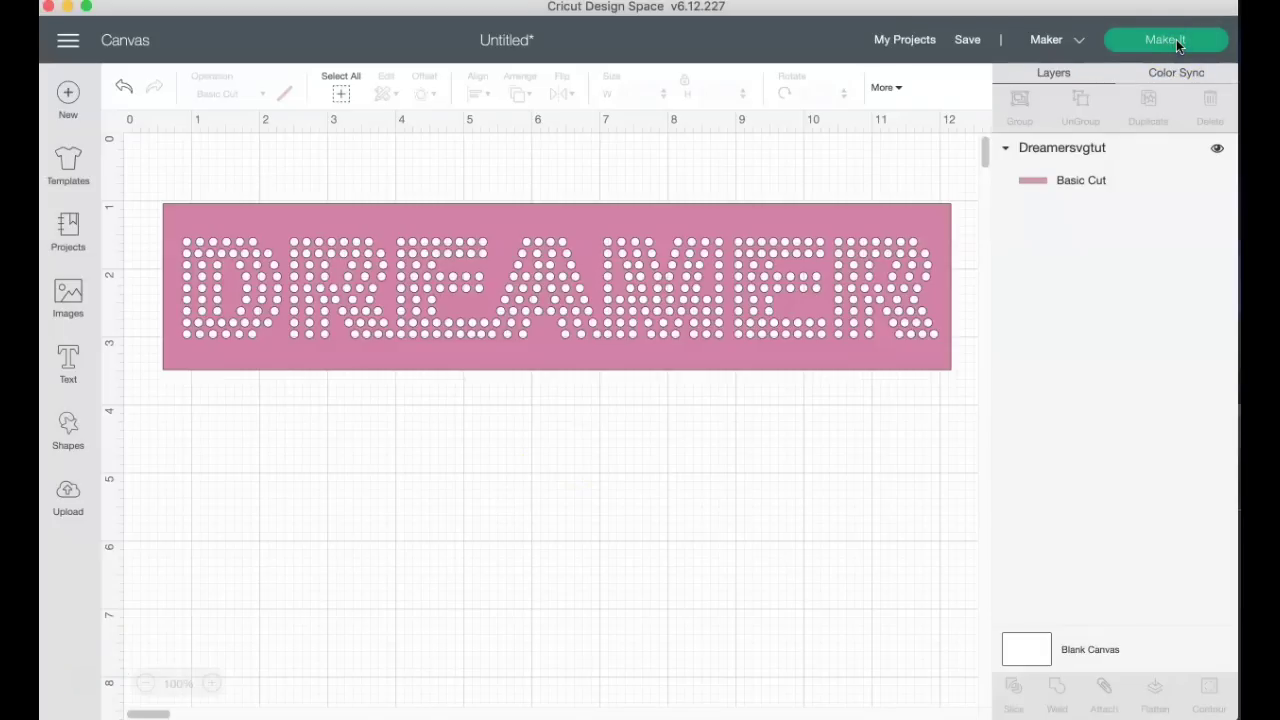
left_click(1176, 39)
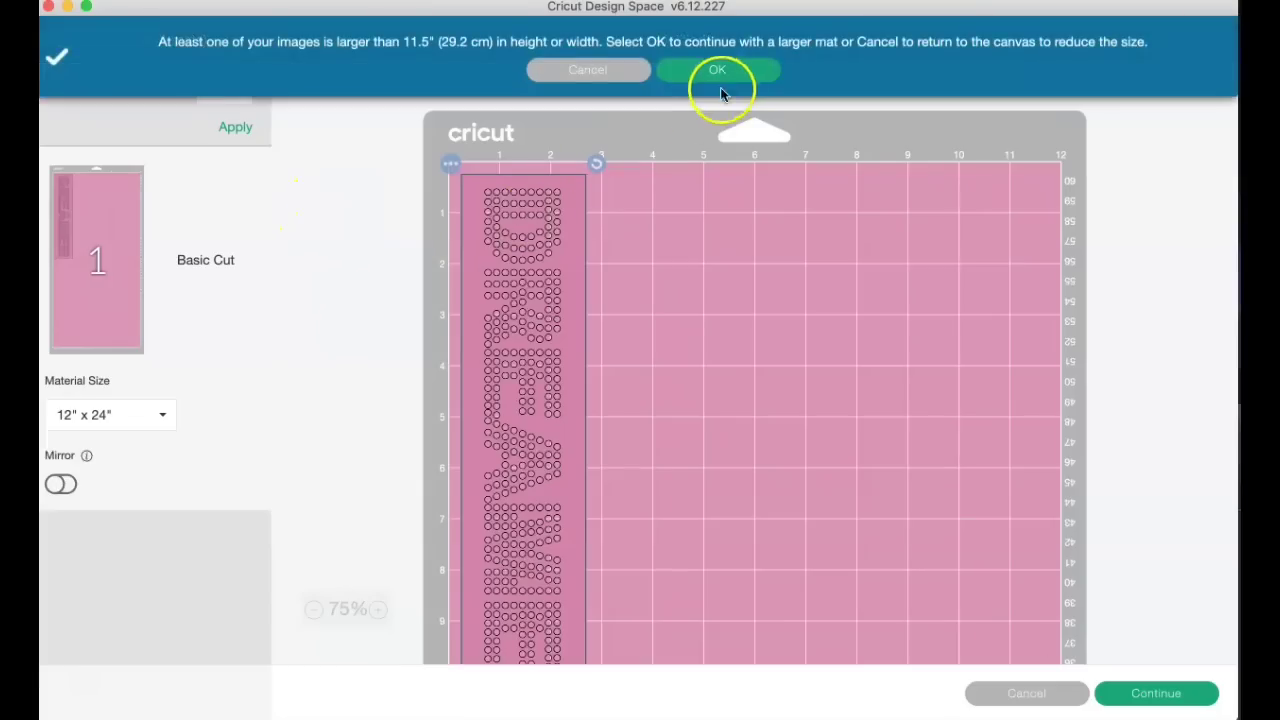
left_click(718, 72)
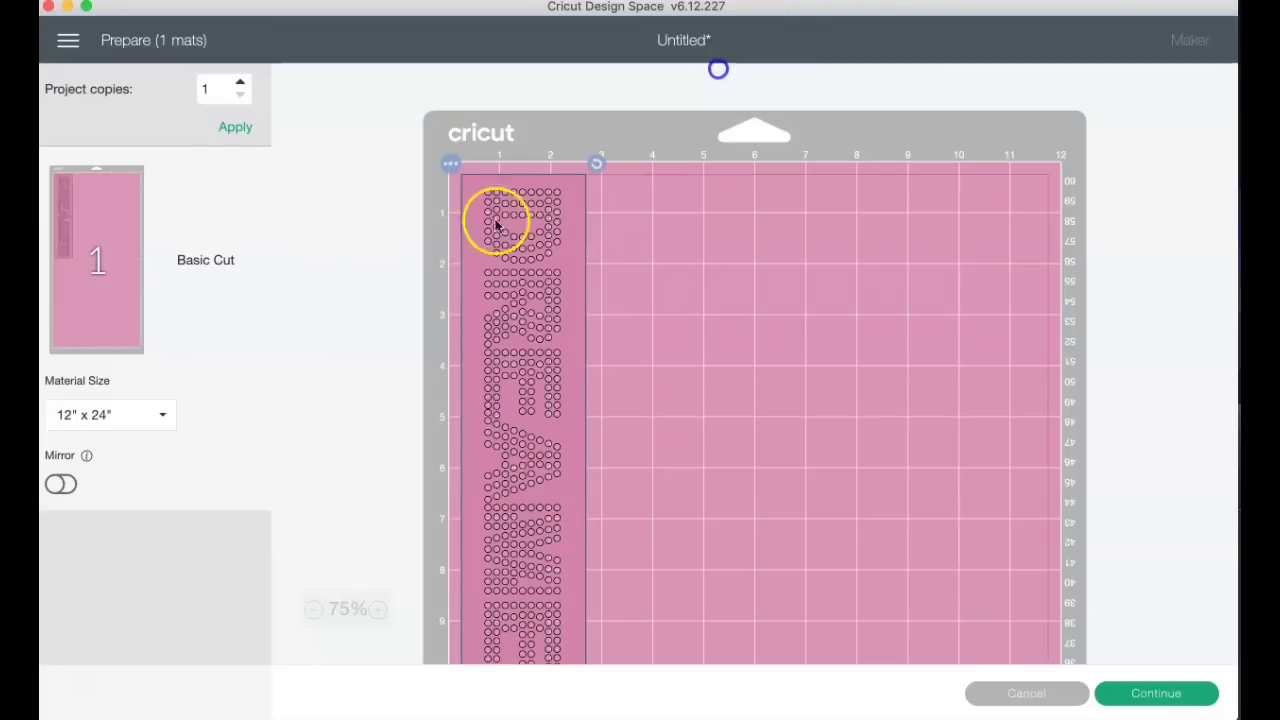
left_click_drag(497, 216, 509, 209)
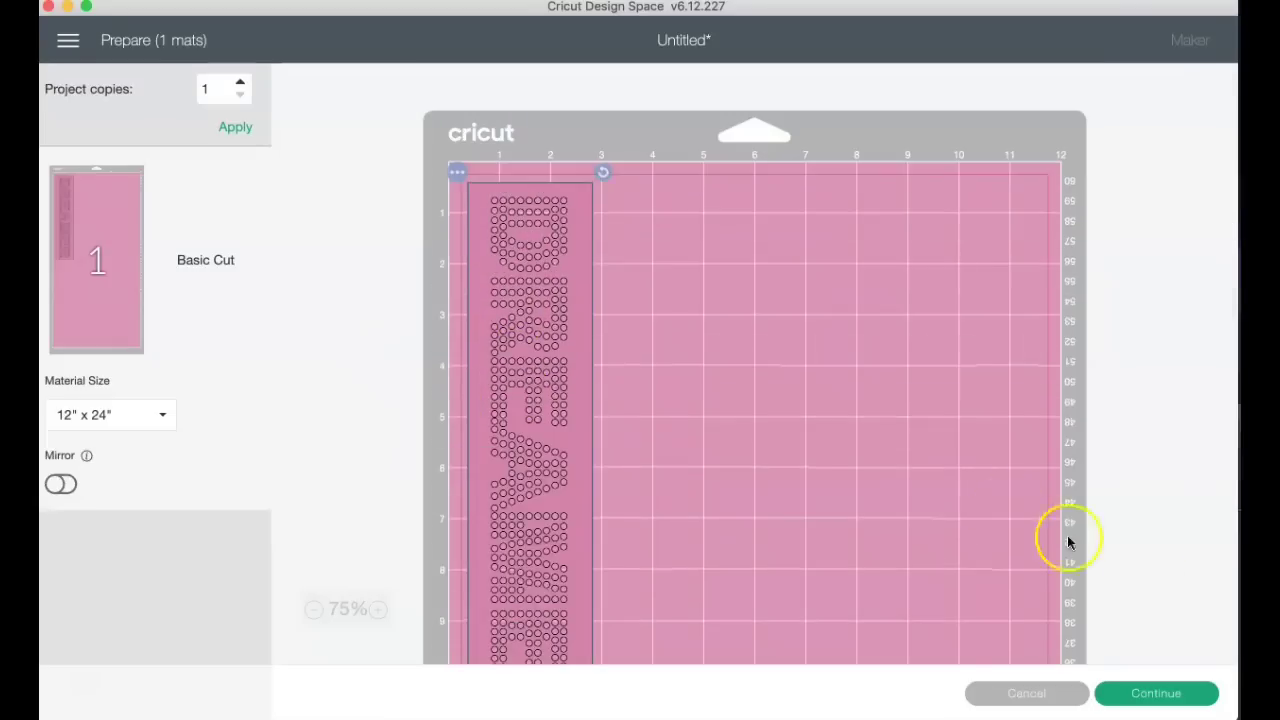
left_click(1175, 693)
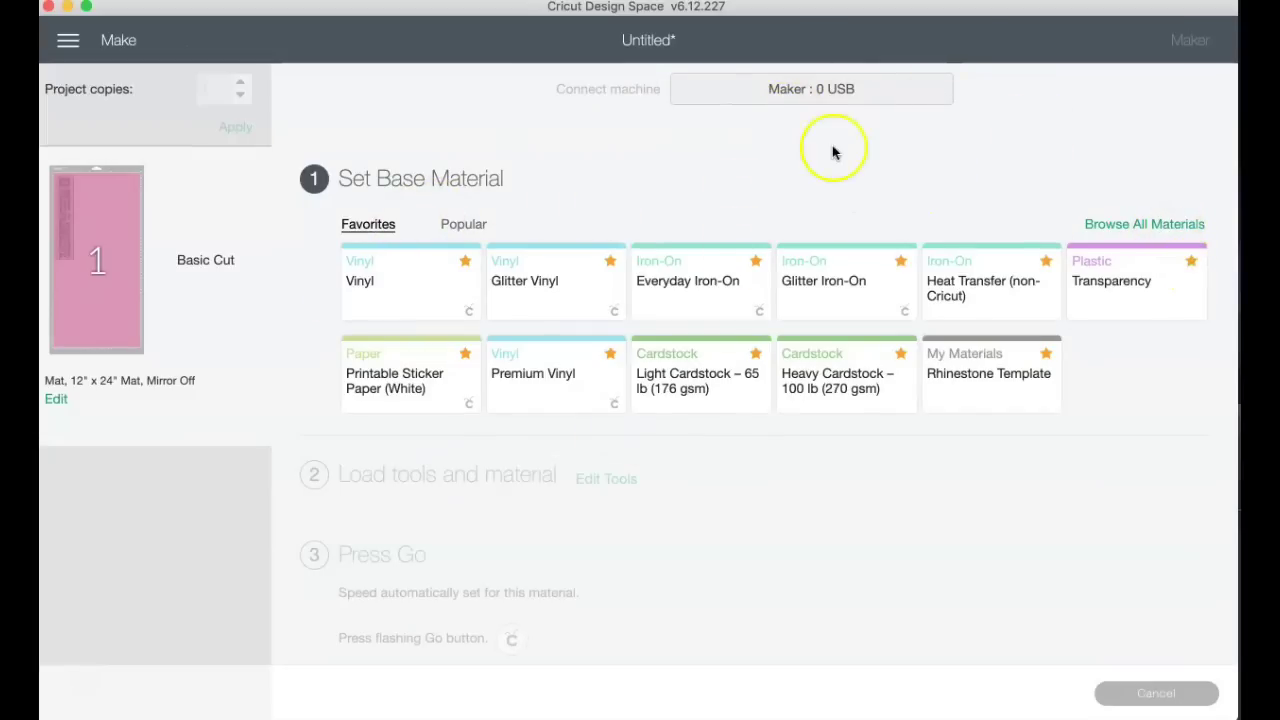
Search the full list of base materials for "magnetic sheet" and check the Magnetic Sheet – 0.5 mm entry.
left_click(1170, 227)
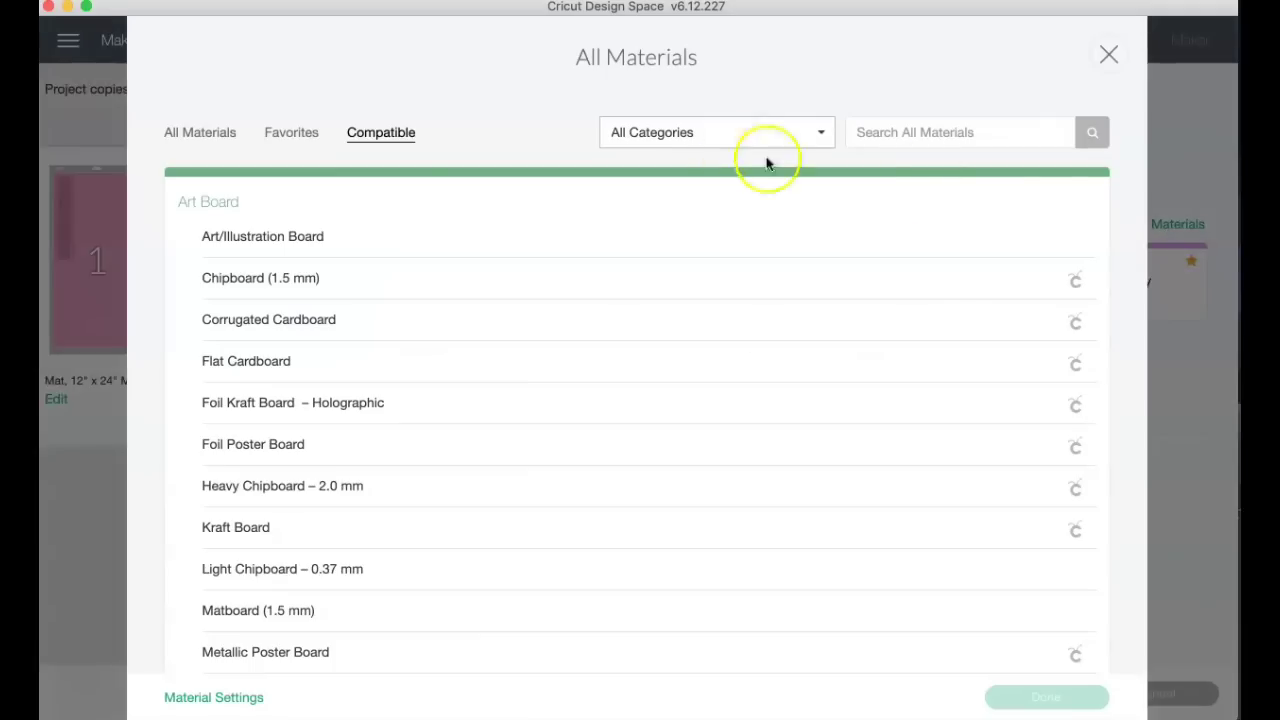
left_click(910, 132)
type("magnet")
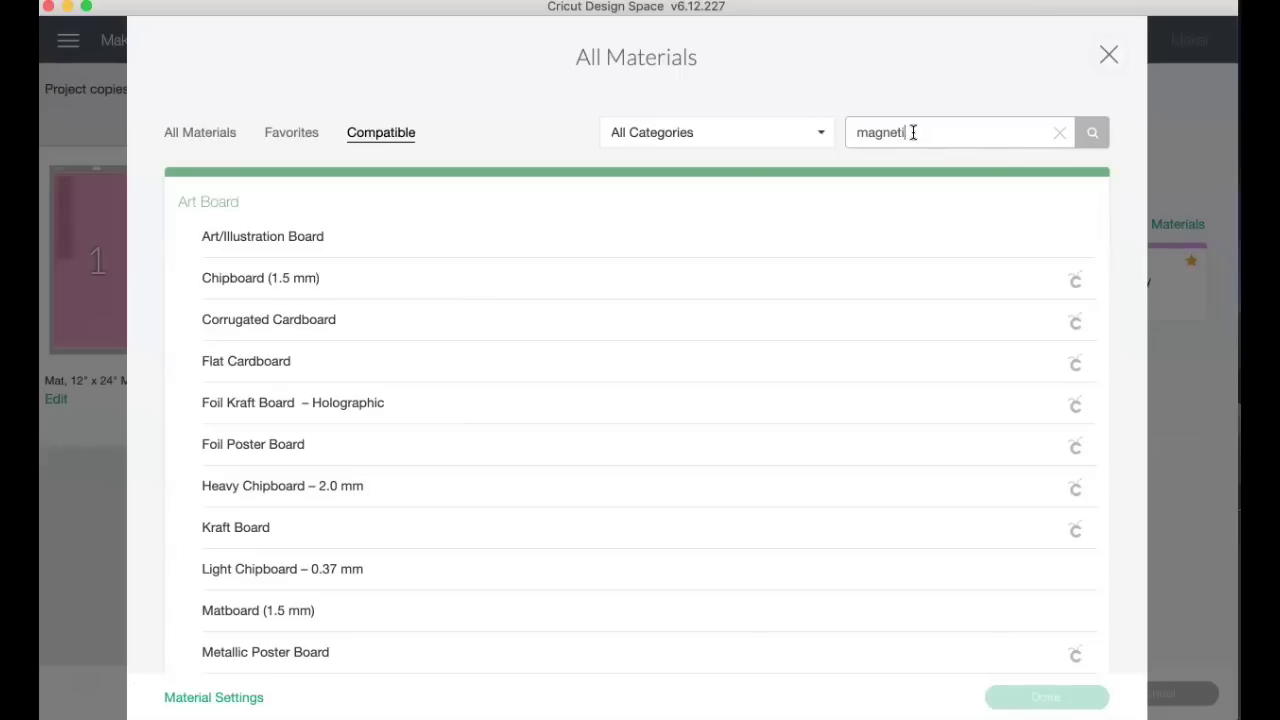
type("ic sheet")
key("BackSpace")
key("BackSpace")
key("BackSpace")
key("BackSpace")
key("BackSpace")
type("sheet")
key("Return")
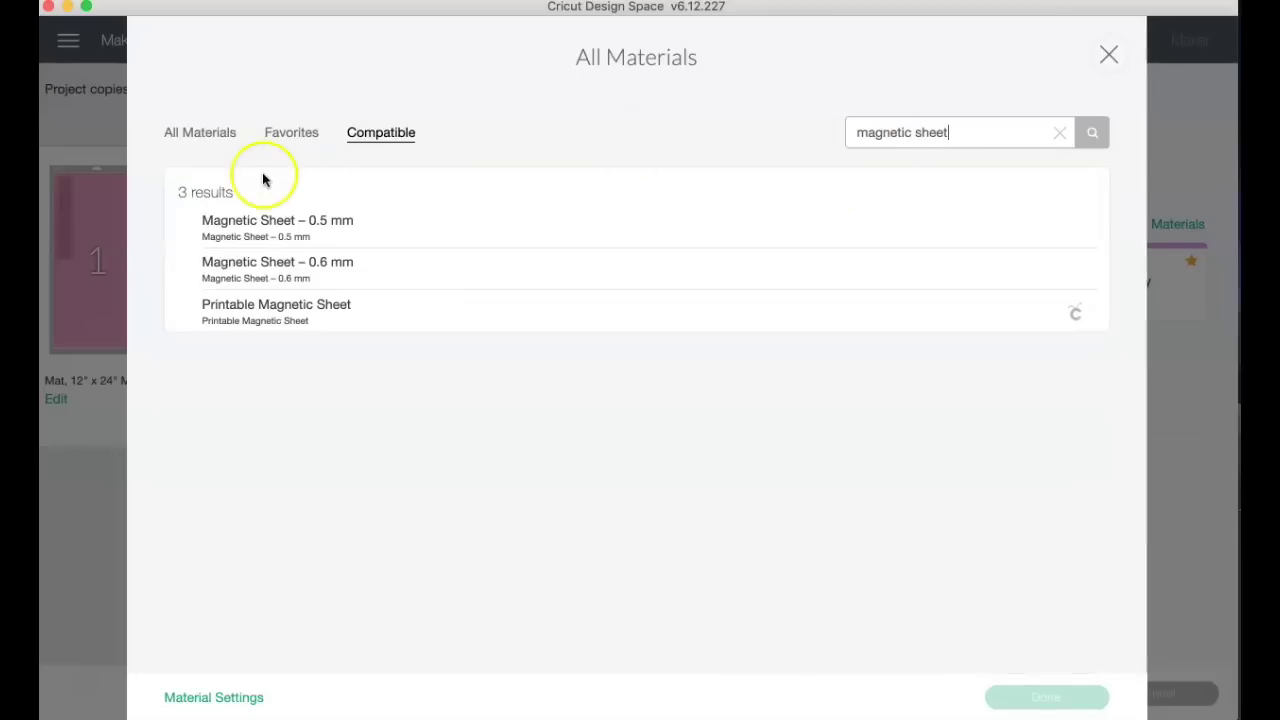
left_click(370, 224)
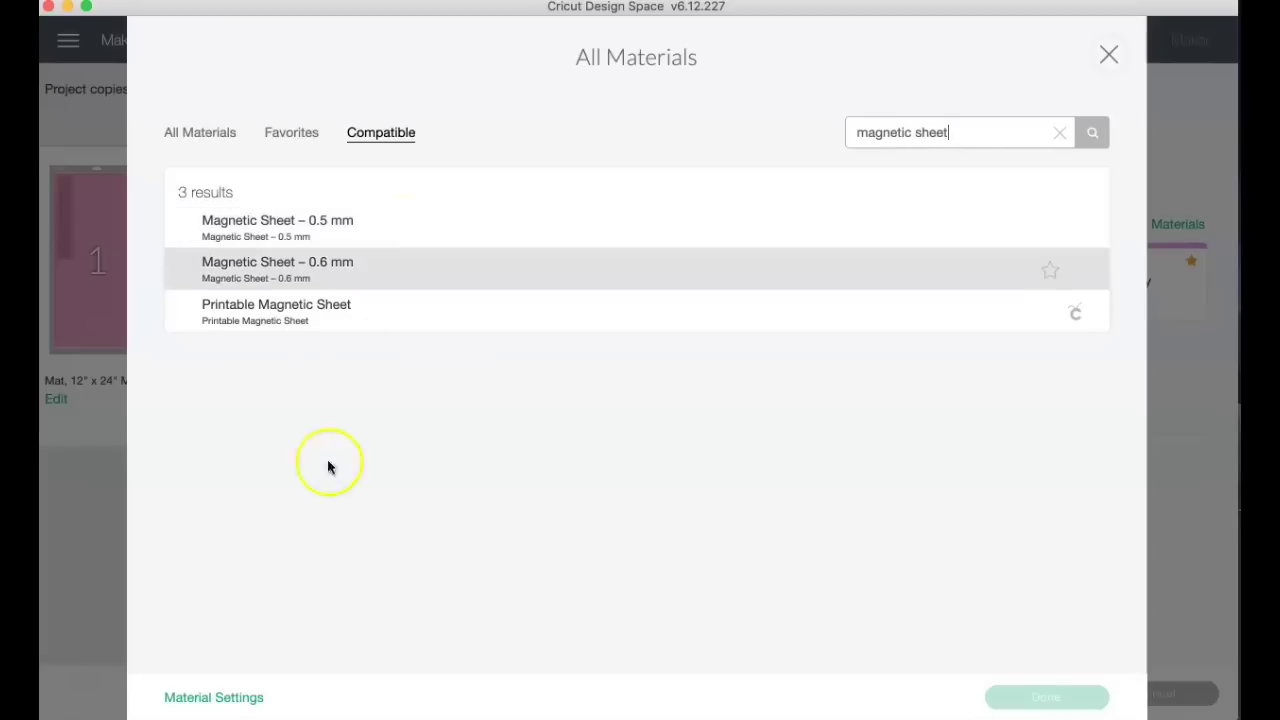
Open the custom material settings and look through the list of materials with their cut pressures and blade types.
left_click(246, 702)
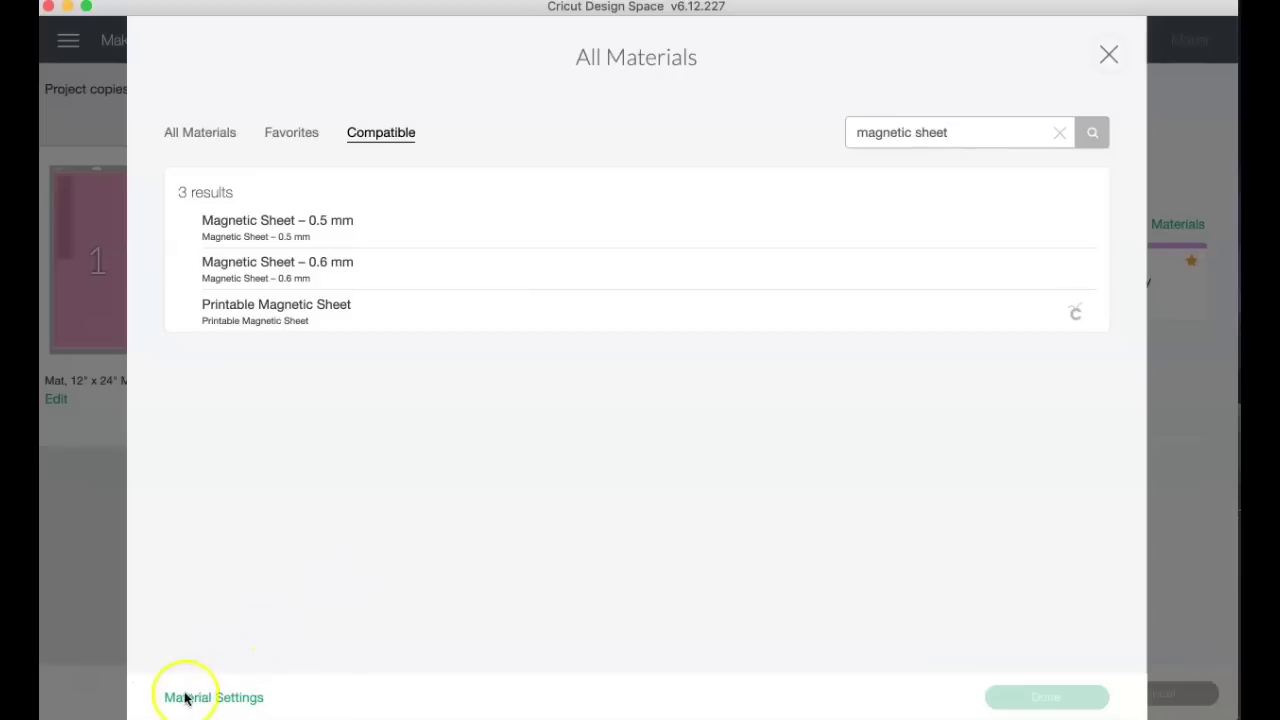
left_click(255, 700)
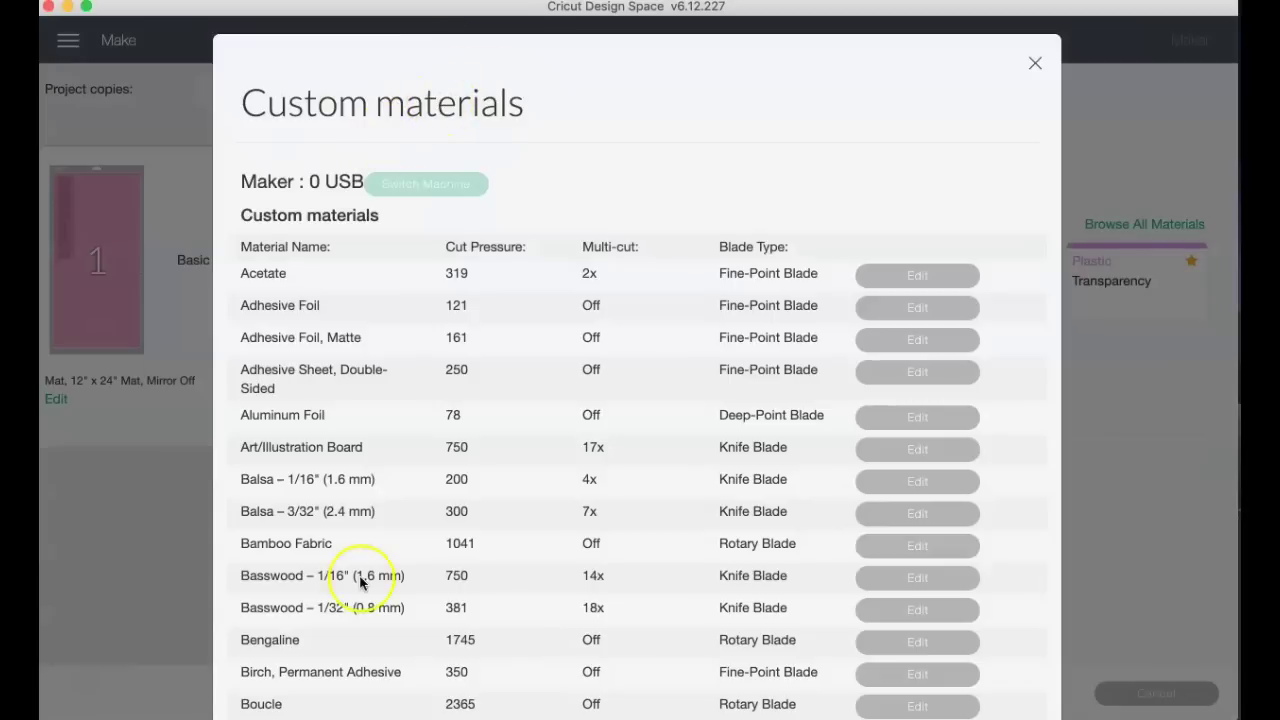
scroll(360, 583, "down", 20)
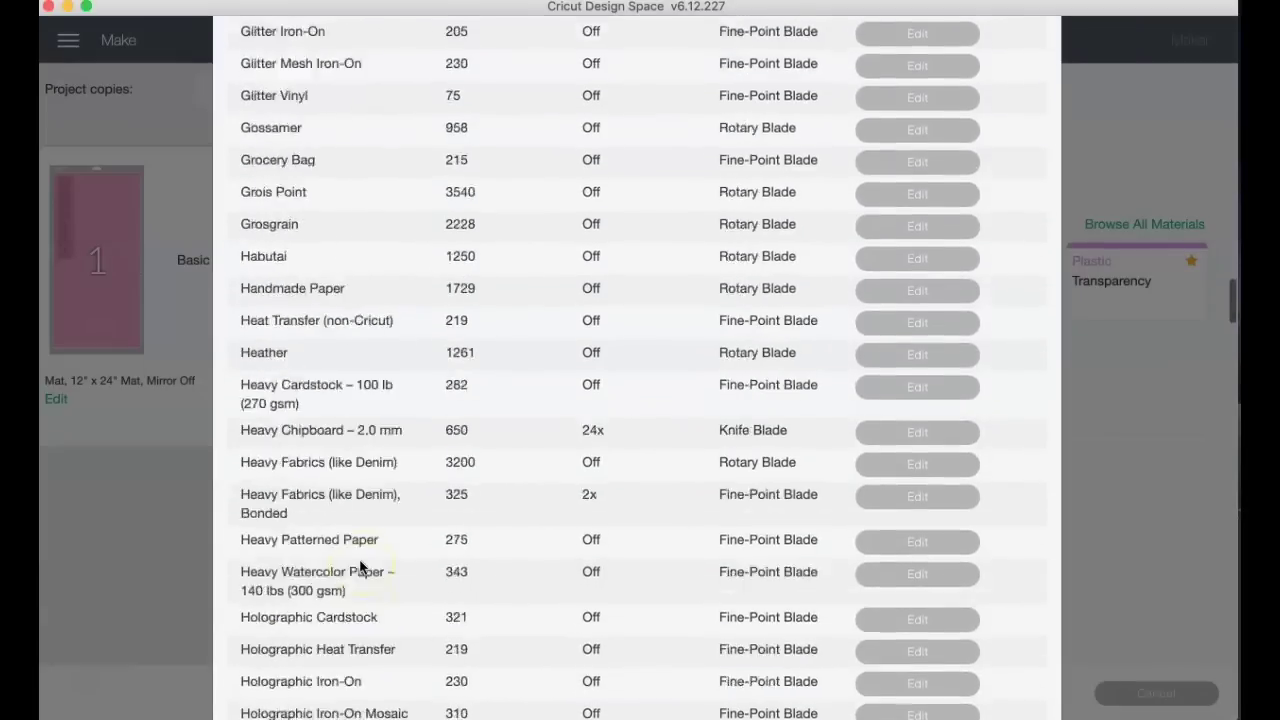
scroll(360, 565, "down", 20)
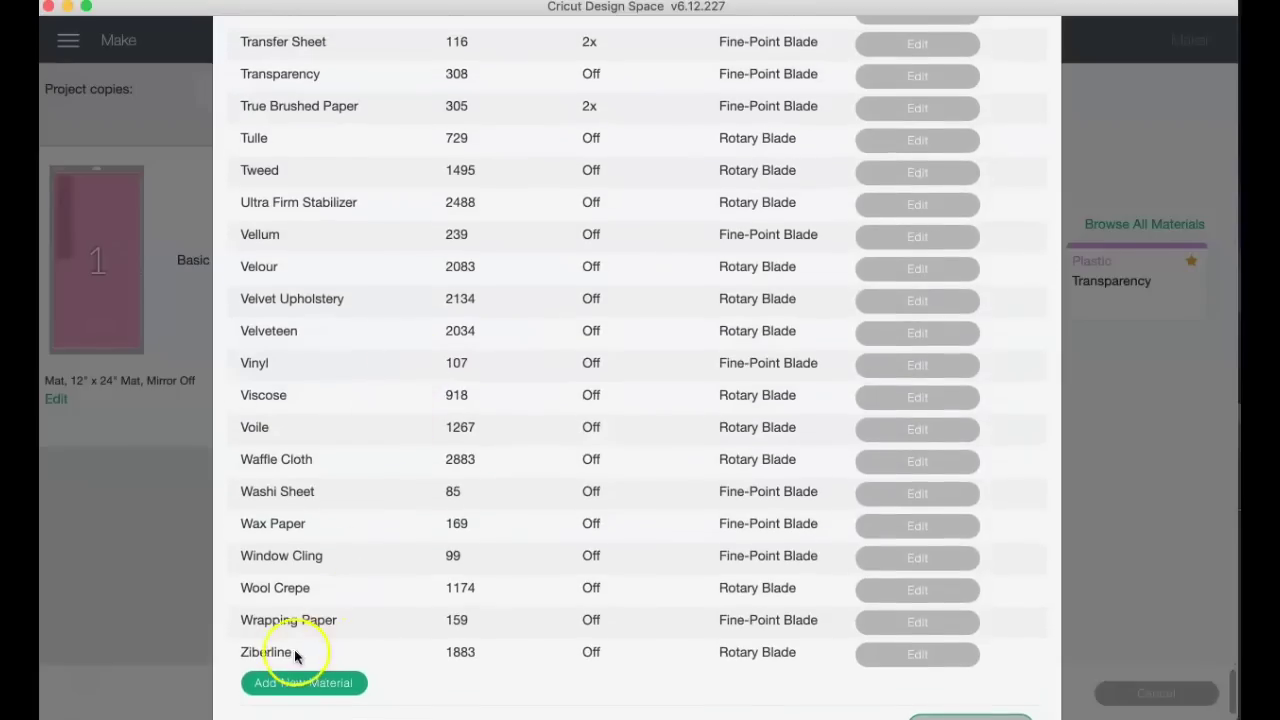
scroll(340, 345, "up", 20)
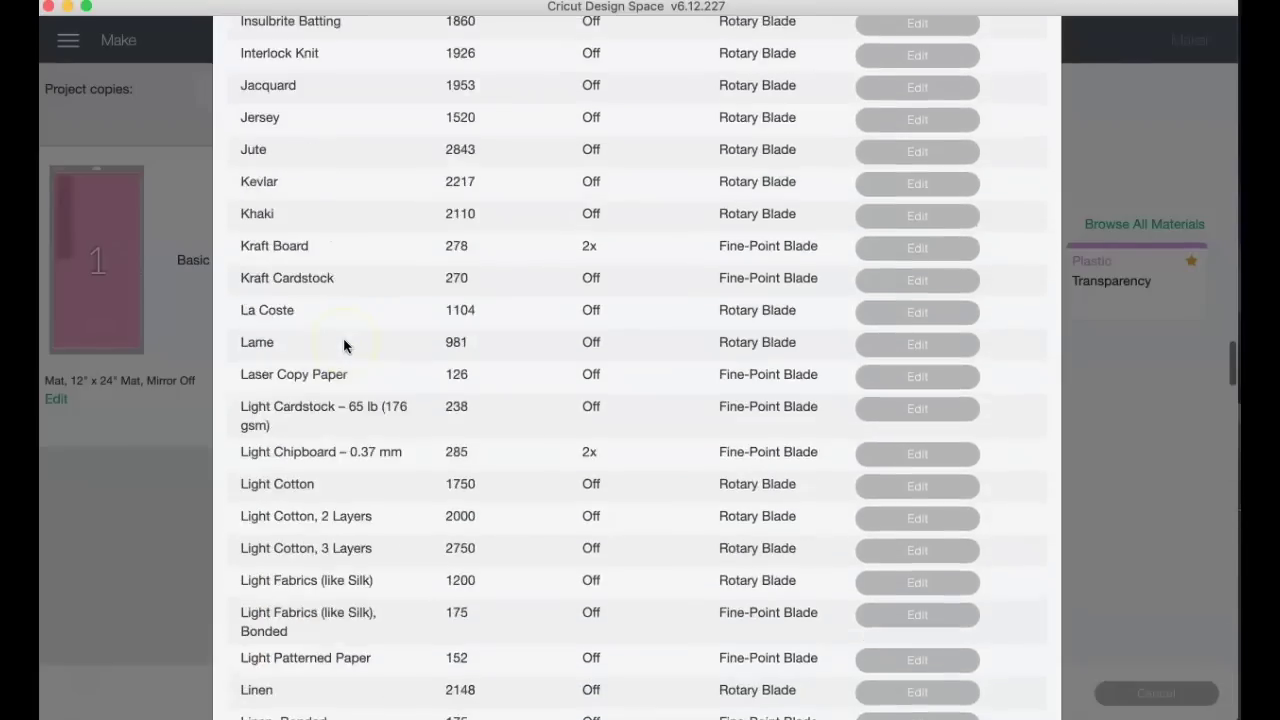